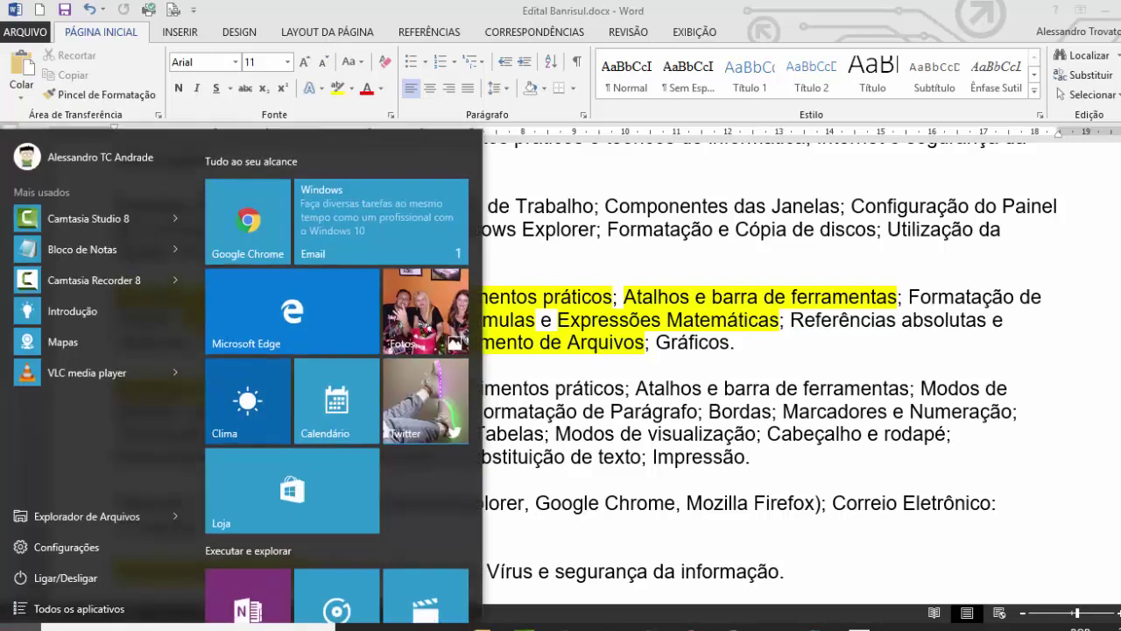
- Launch LibreOffice Calc from the LibreOffice 5.0 program group and minimize the Word document window
left_click(21, 627)
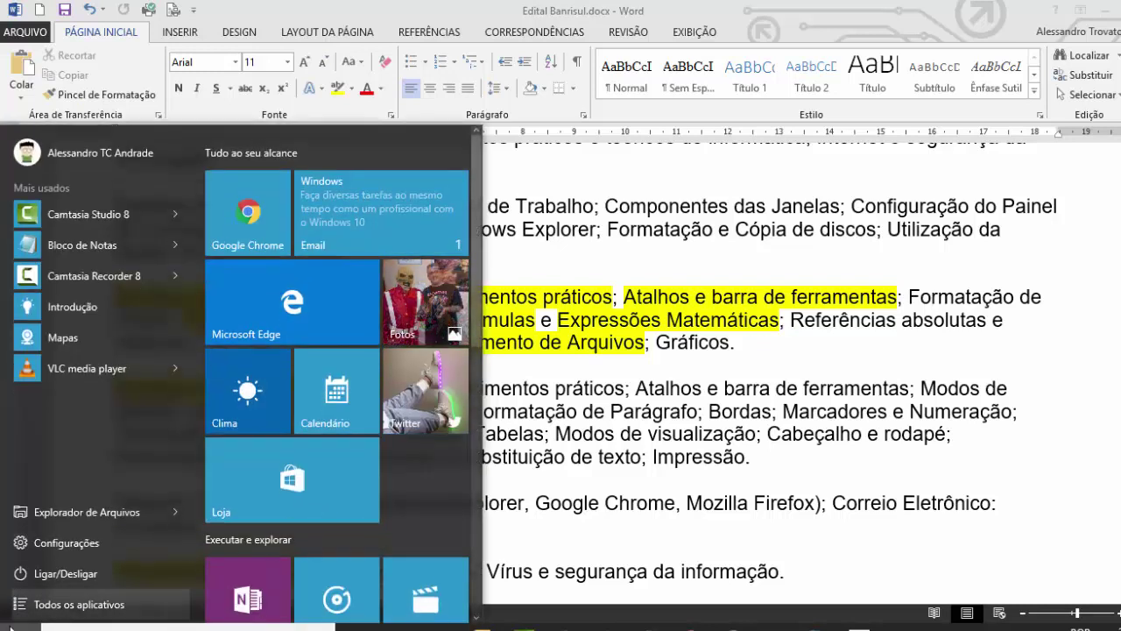
left_click(79, 603)
scroll(131, 449, "down", 10)
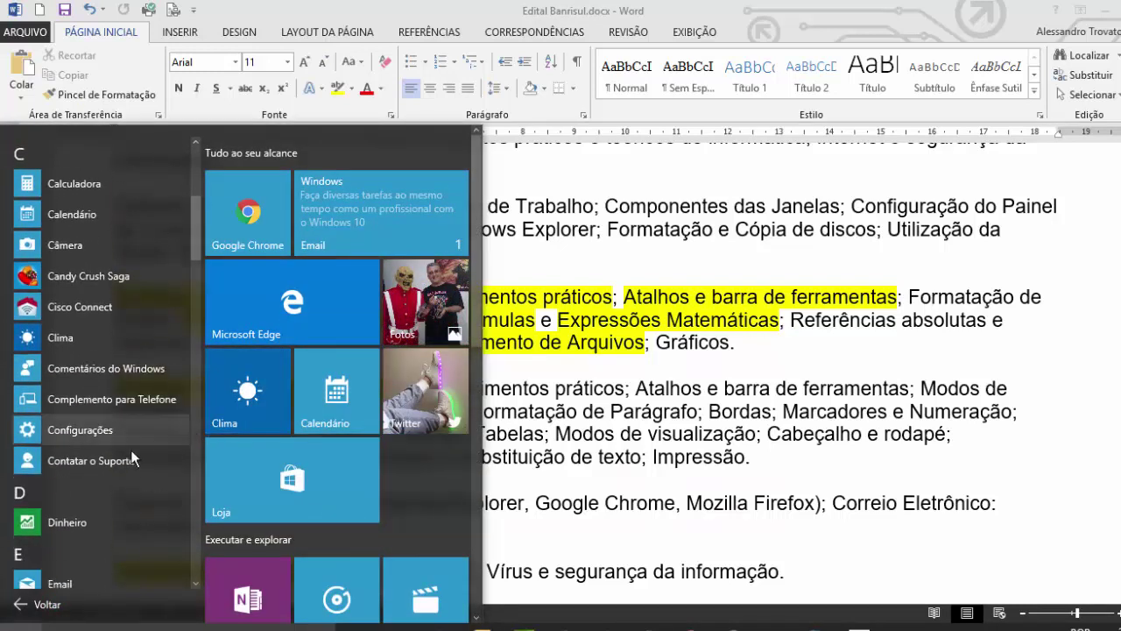
scroll(129, 450, "down", 6)
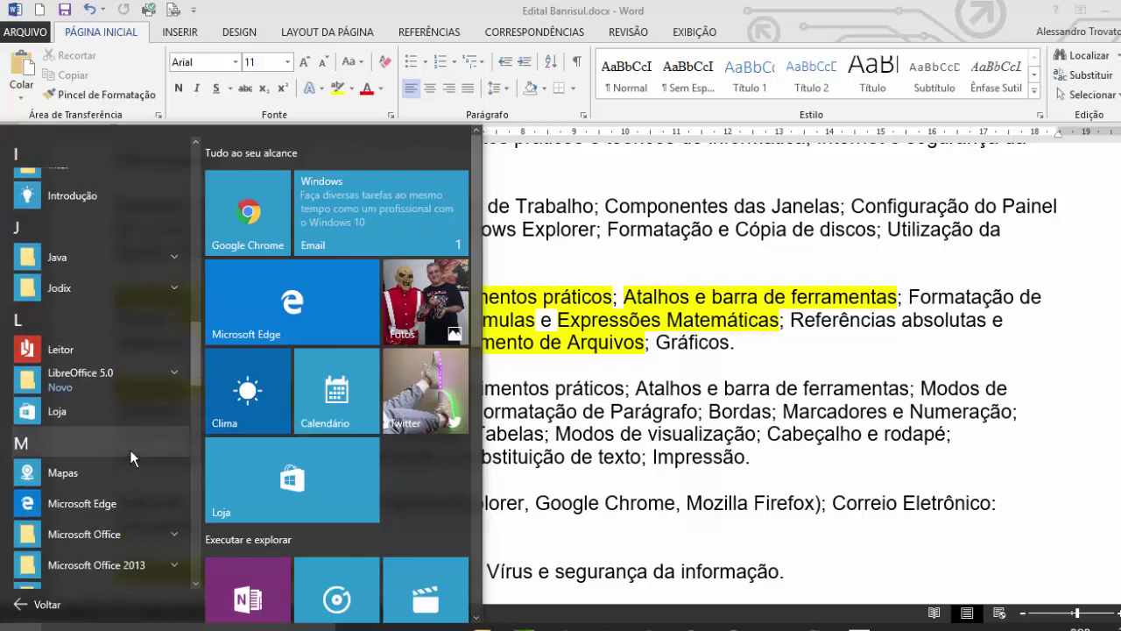
scroll(128, 455, "down", 4)
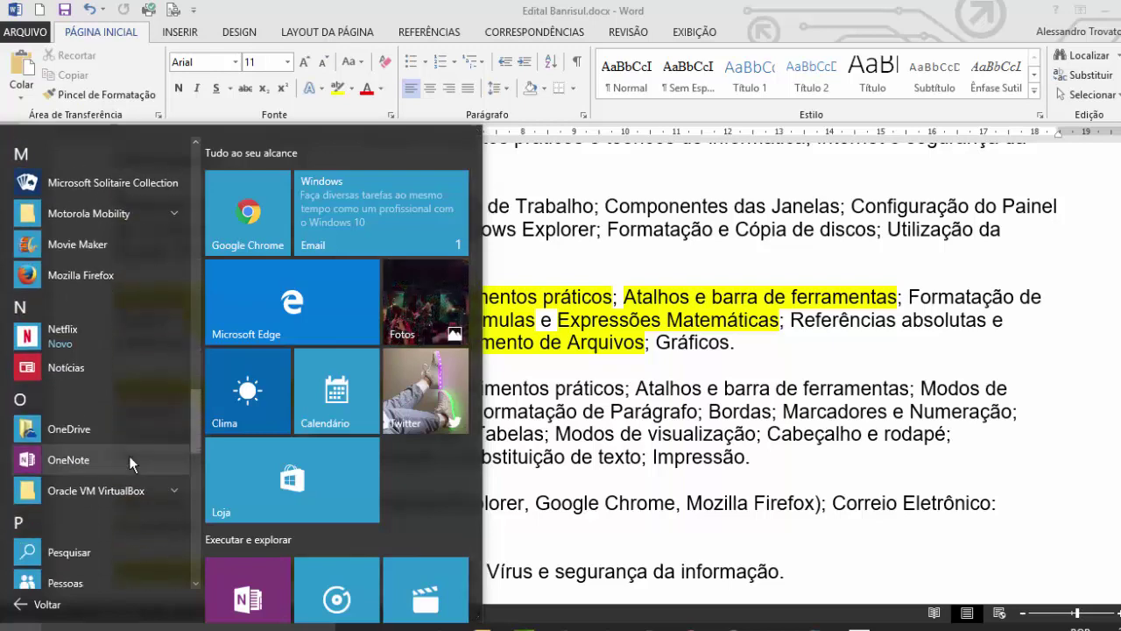
scroll(130, 455, "up", 5)
scroll(130, 456, "up", 3)
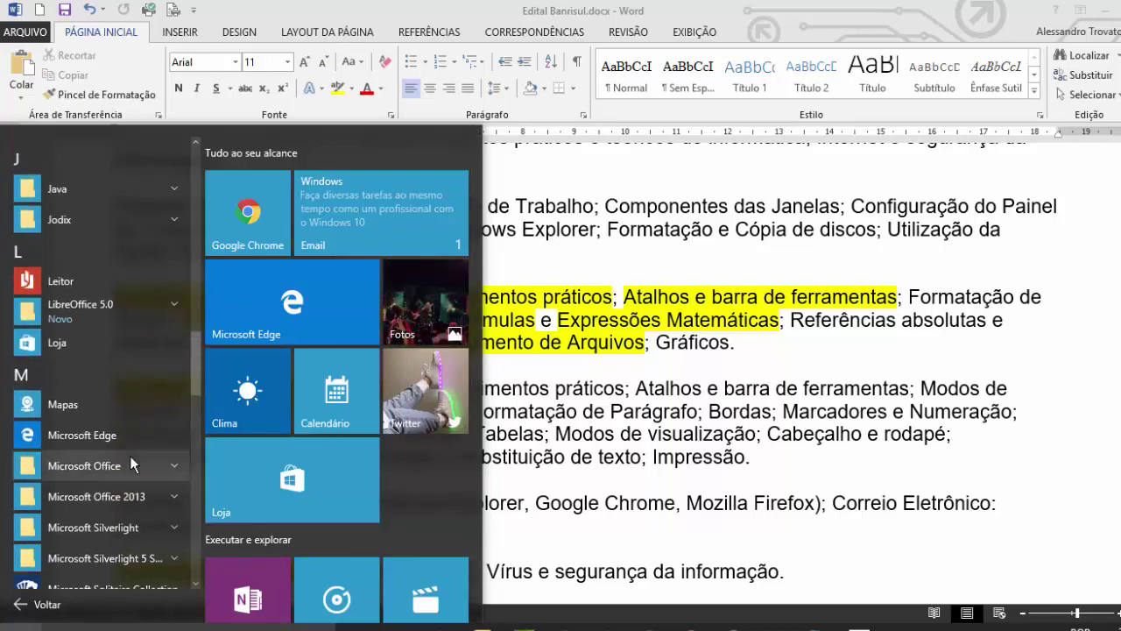
left_click(104, 310)
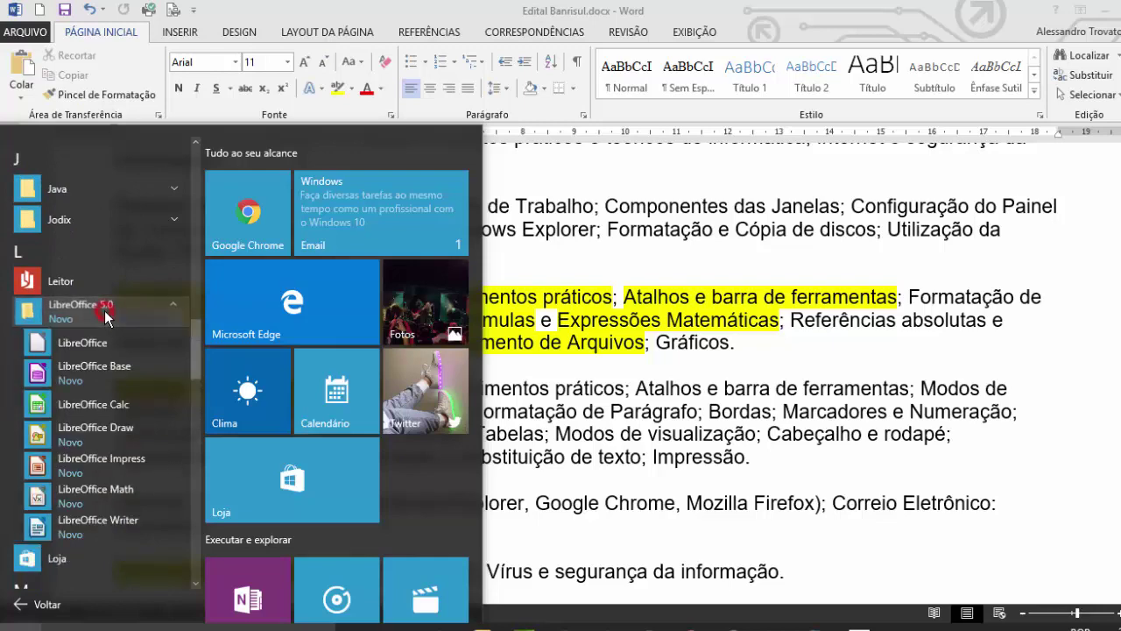
left_click(131, 404)
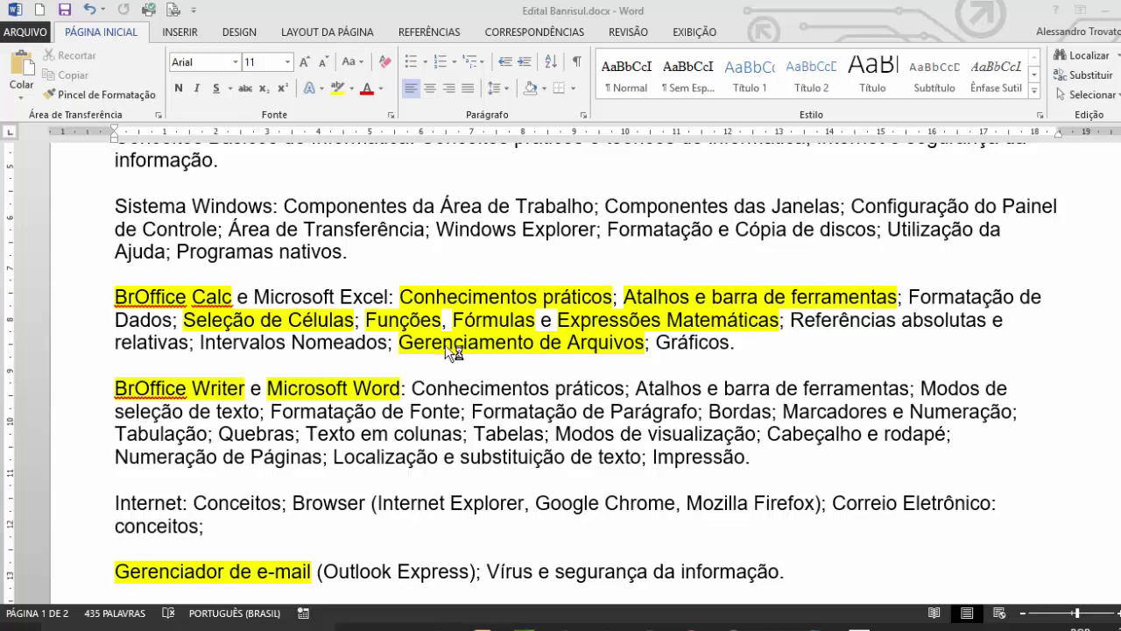
left_click(1108, 10)
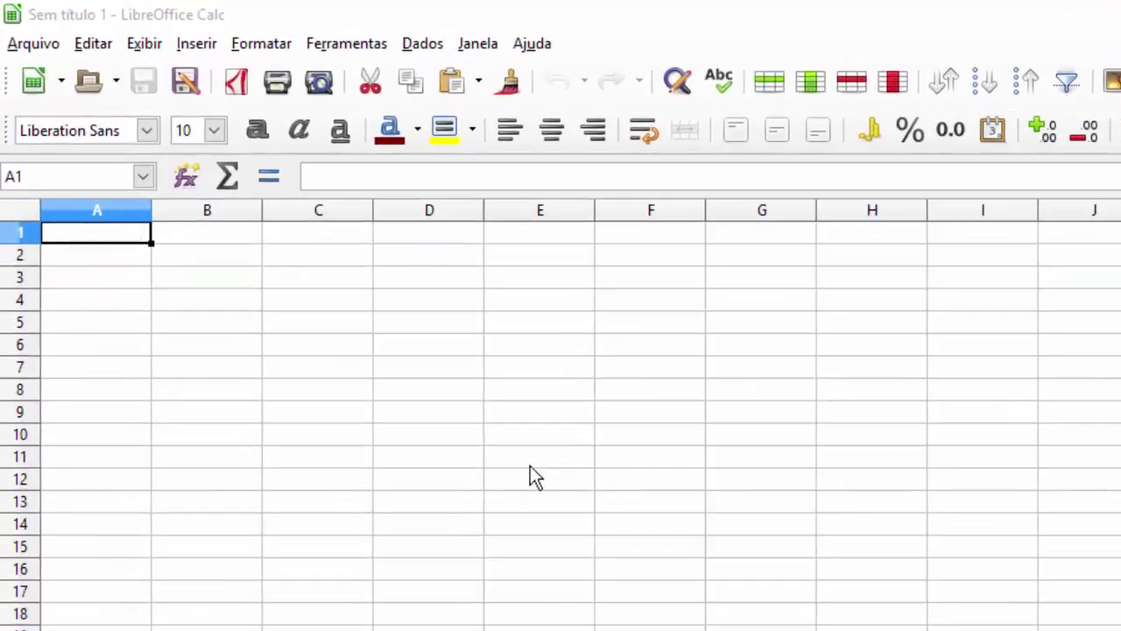
- Try to fill cells A1 through A11 with 100 in a single entry
scroll(563, 505, "up", 2, "ctrl")
left_click(308, 308)
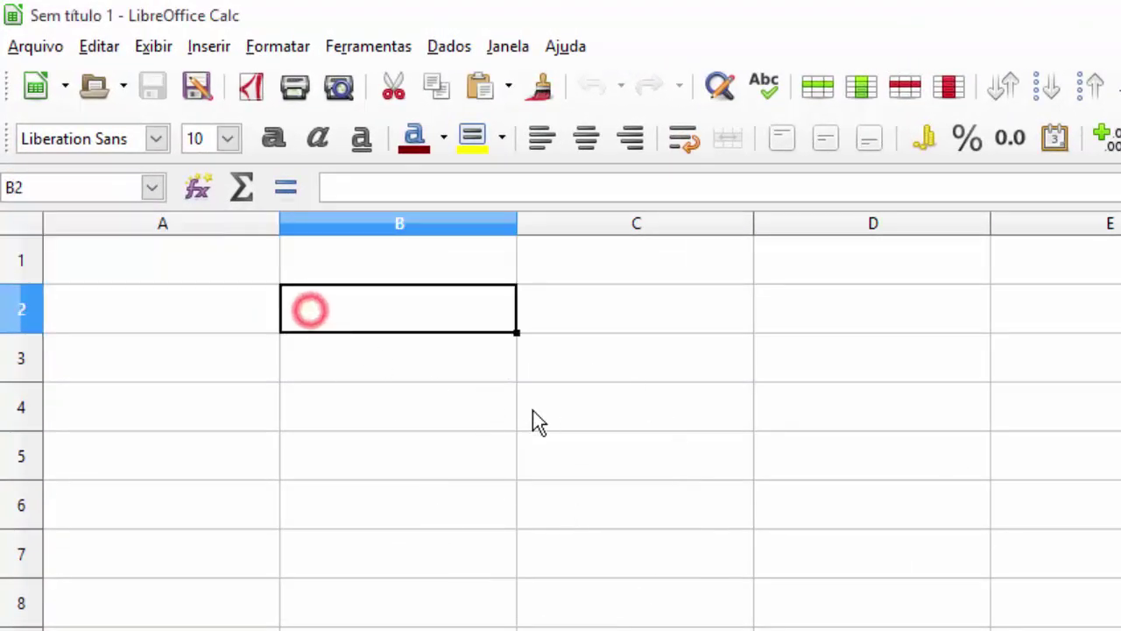
scroll(1041, 541, "up", 3, "ctrl")
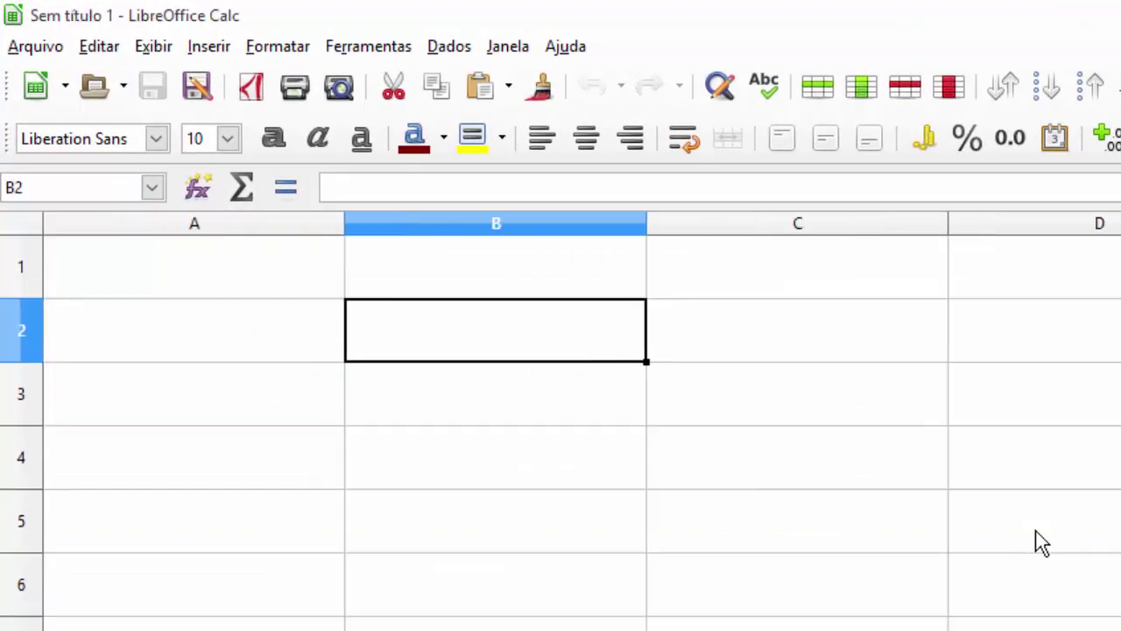
scroll(1040, 541, "down", 4, "ctrl")
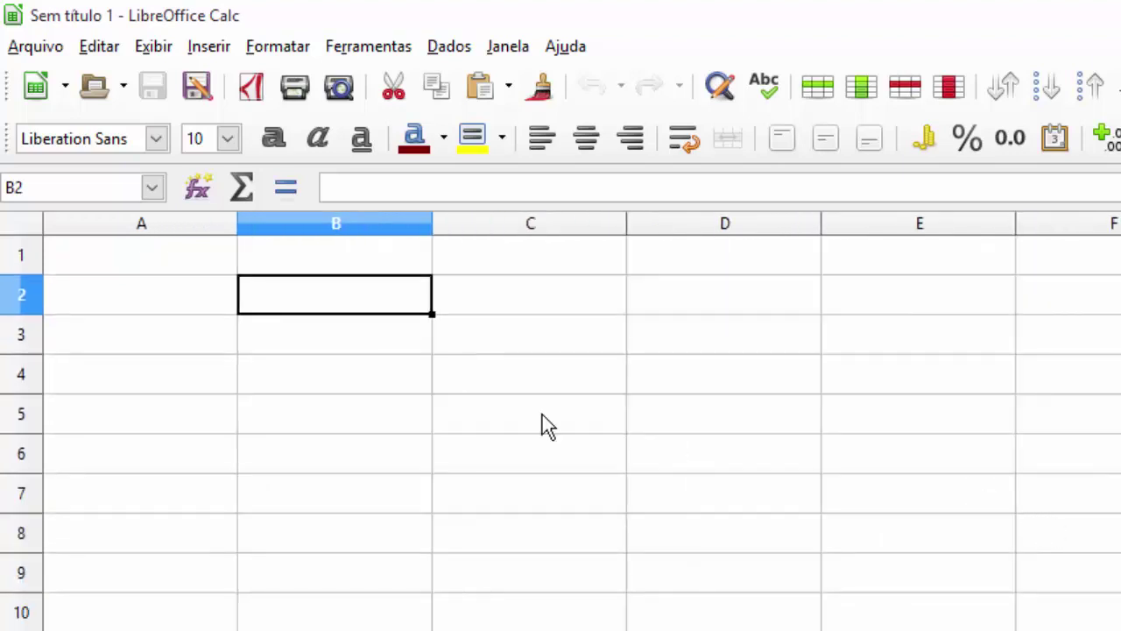
left_click(150, 254)
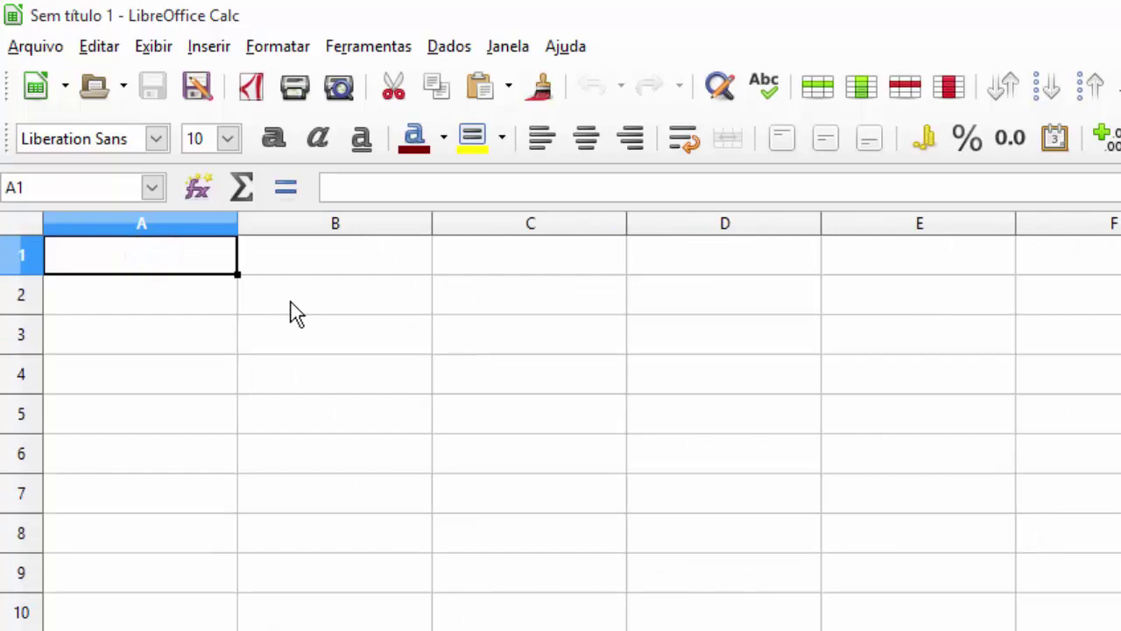
key("shift+Down")
key("shift+Down")
key("shift+Down")
key("shift+Down")
key("shift+Down")
key("shift+Down")
key("shift+Down")
key("shift+Down")
key("shift+Down")
key("shift+Down")
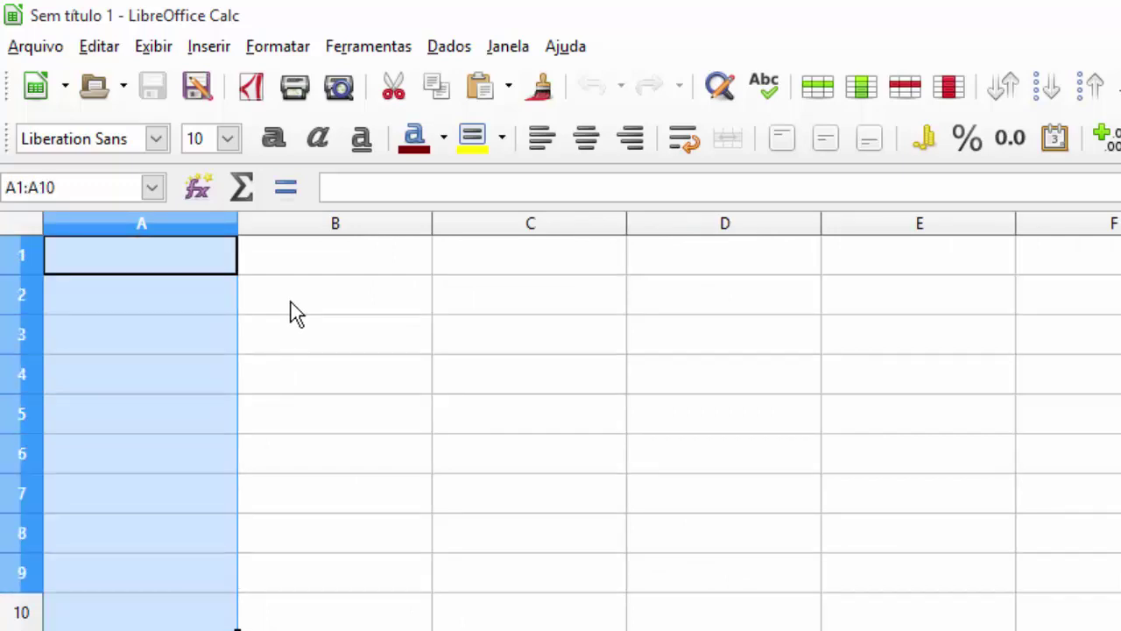
type("1")
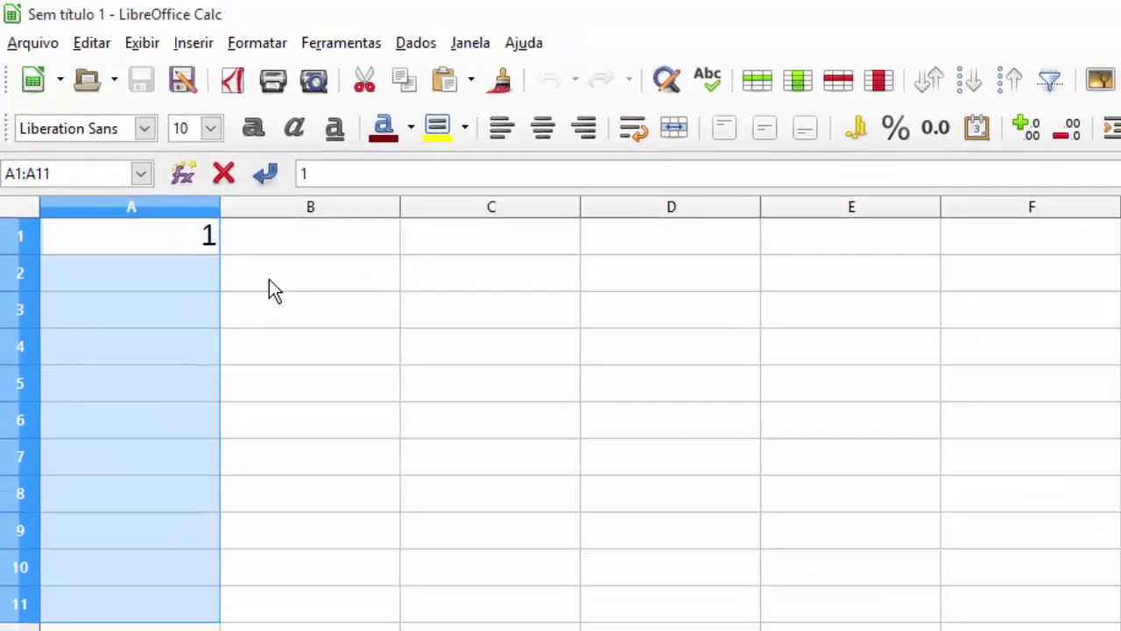
left_click(368, 278)
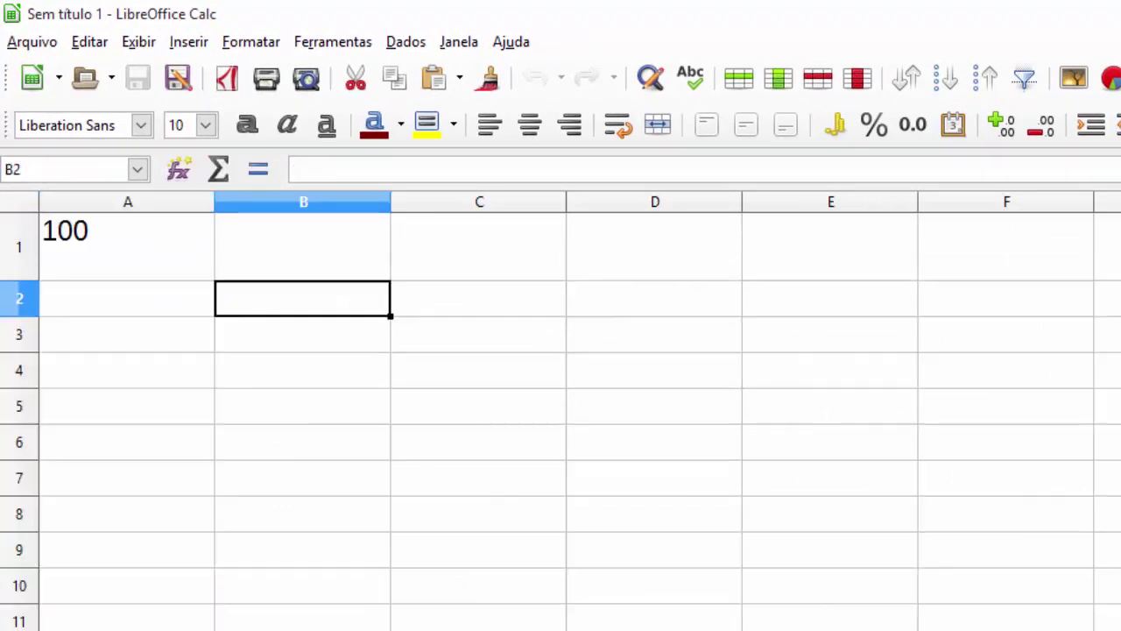
- Replace the content of cell A1 with the number 100
left_click(156, 250)
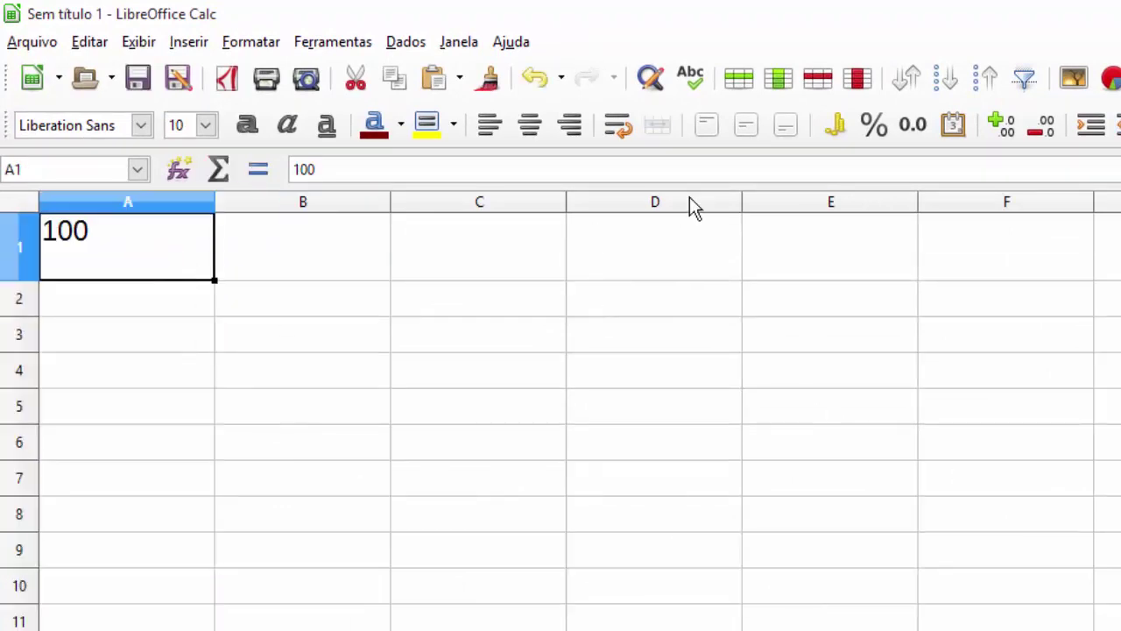
key("shift+Down")
key("shift+Up")
key("ctrl+c")
key("Down")
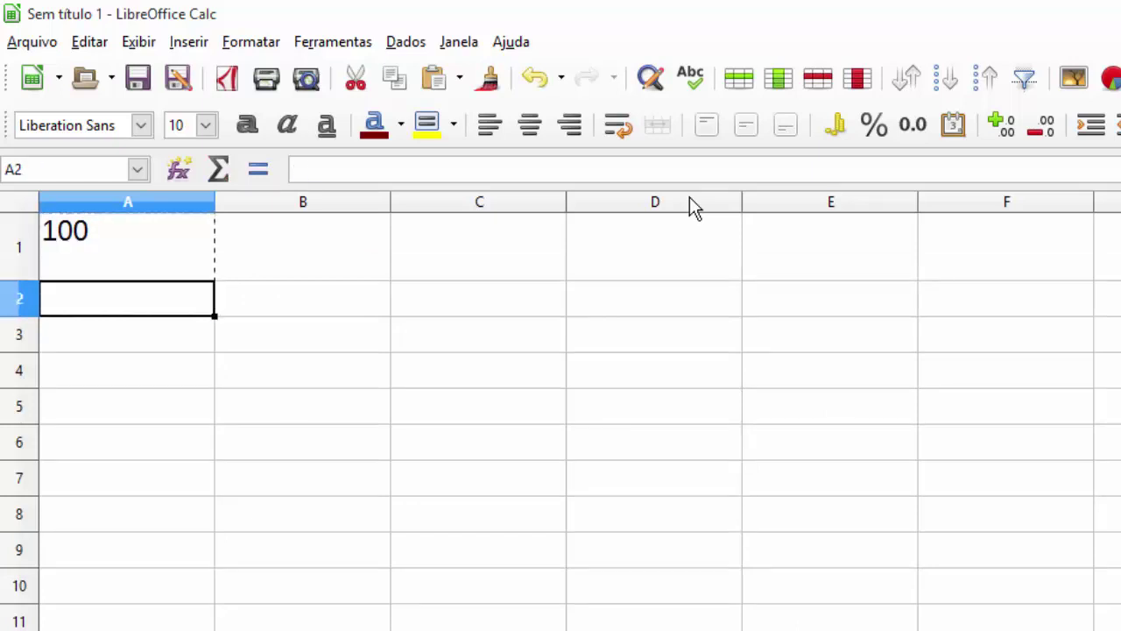
key("Up")
type("100")
key("Return")
key("Up")
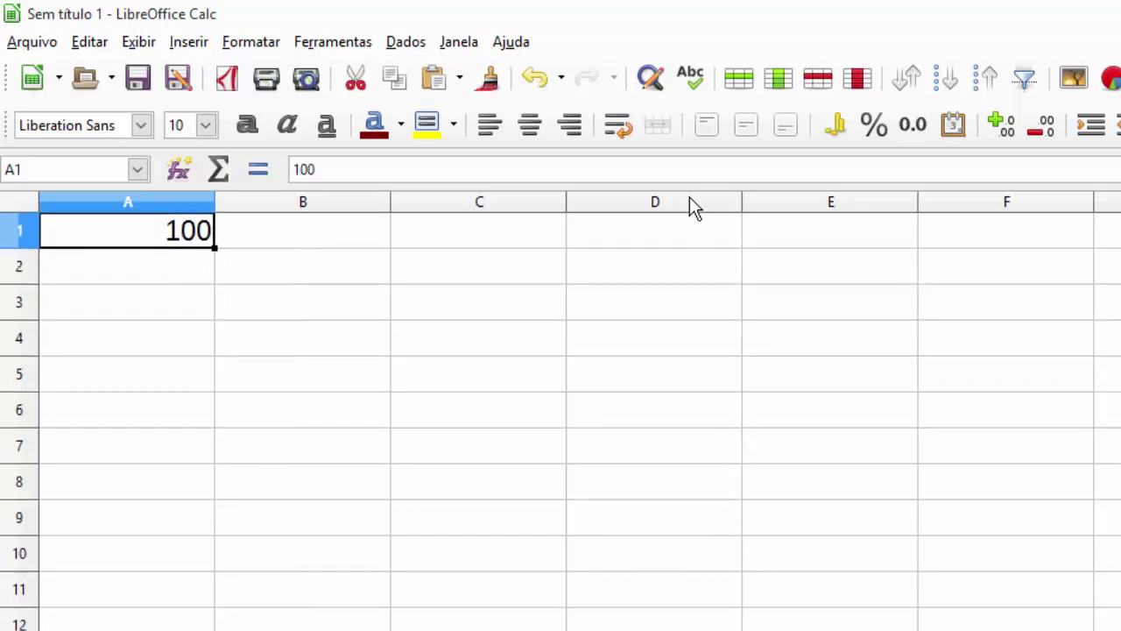
- Copy the value of cell A1 into cells A2 through A11
key("Down")
key("shift+Down")
key("shift+Down")
key("shift+Down")
key("shift+Down")
key("shift+Down")
key("shift+Down")
key("shift+Down")
key("shift+Down")
key("shift+Down")
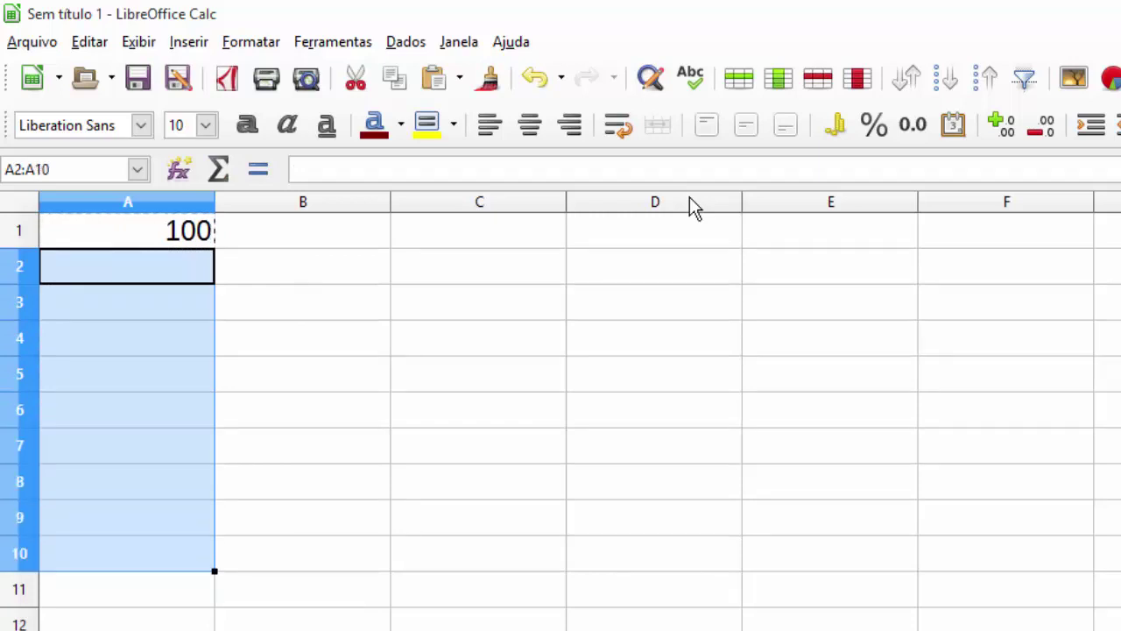
key("ctrl+v")
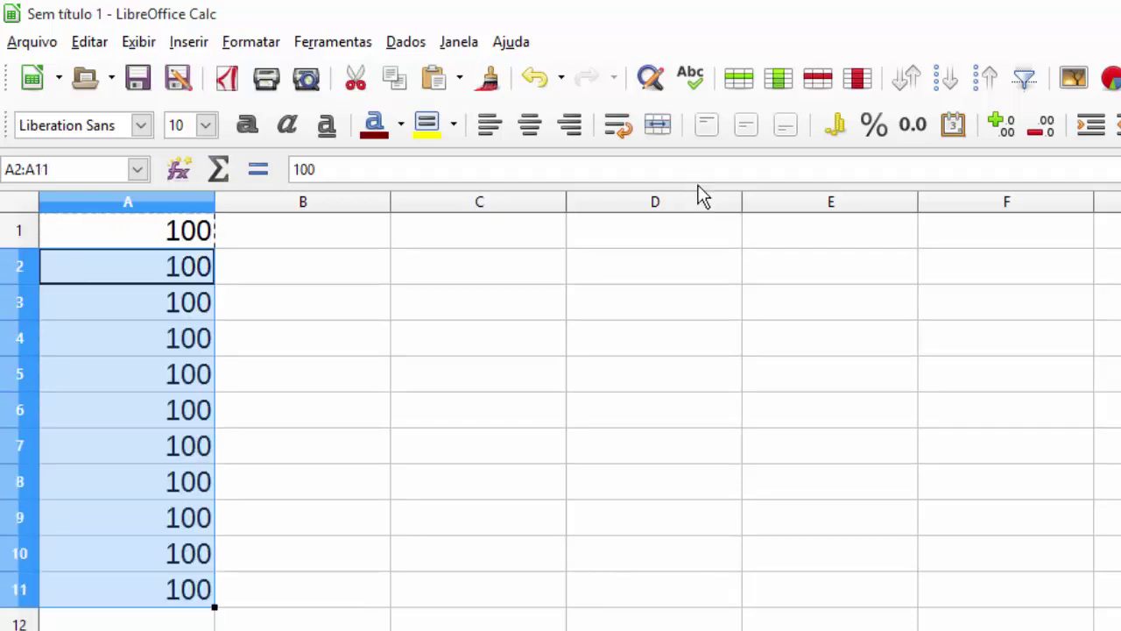
- Format cell A1 as currency
left_click(560, 346)
left_click(183, 241)
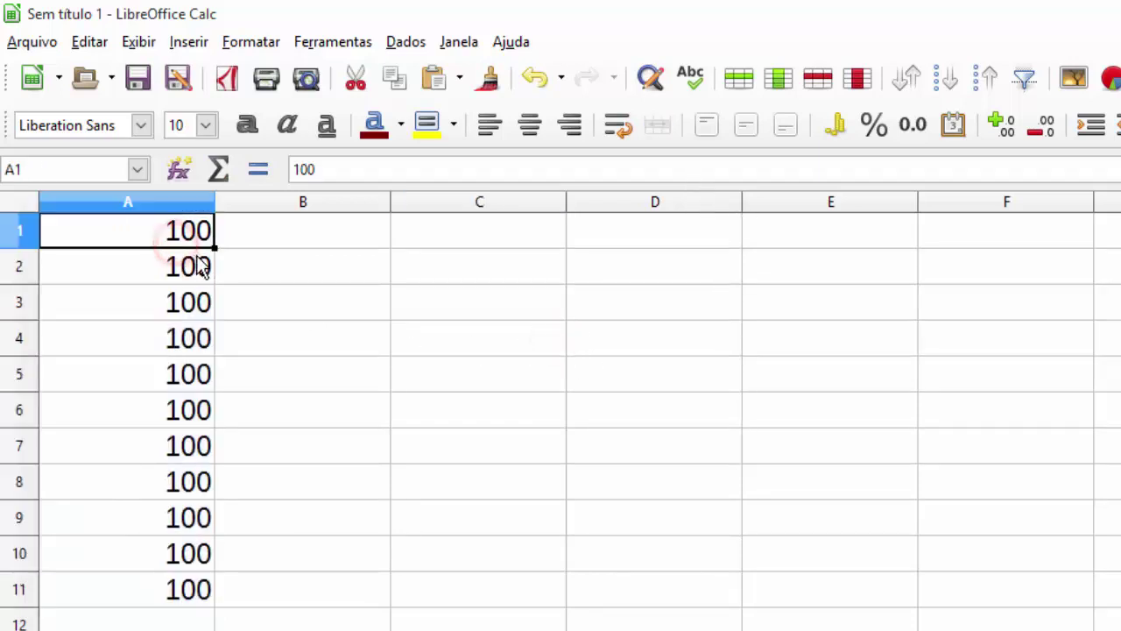
left_click(833, 128)
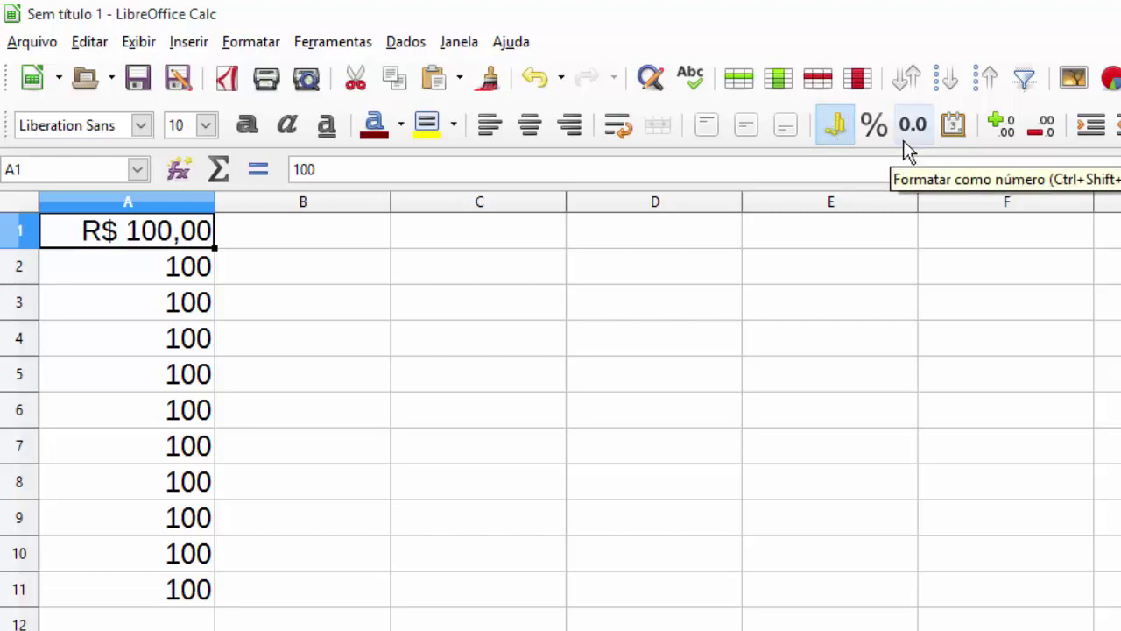
- Try the percentage format on the 100 in cell A2 and revert it
left_click(154, 263)
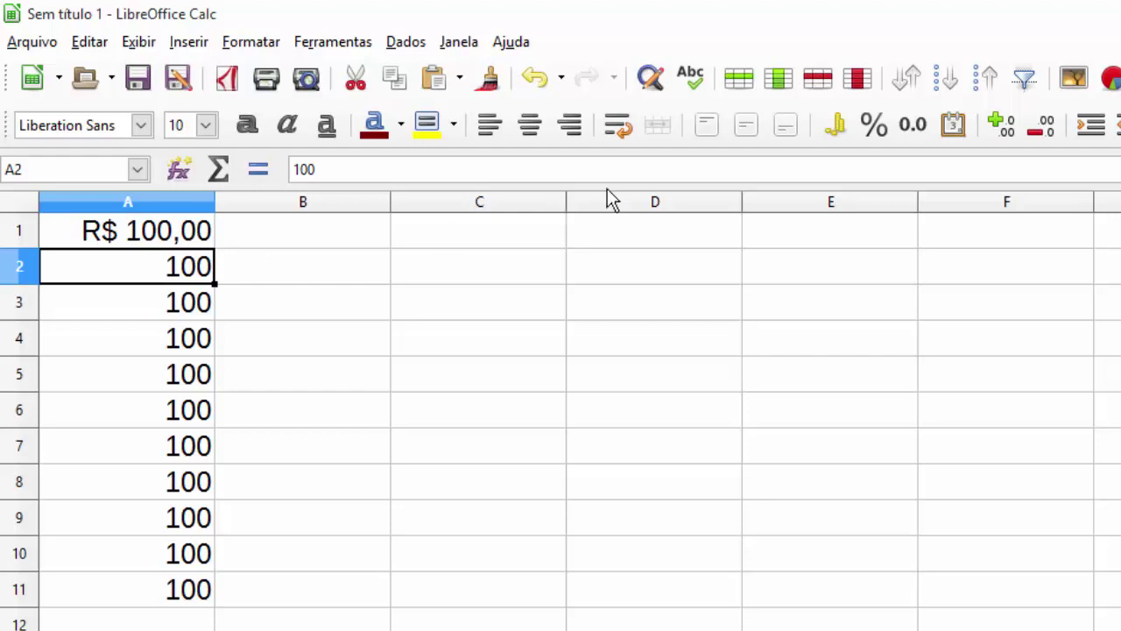
left_click(878, 127)
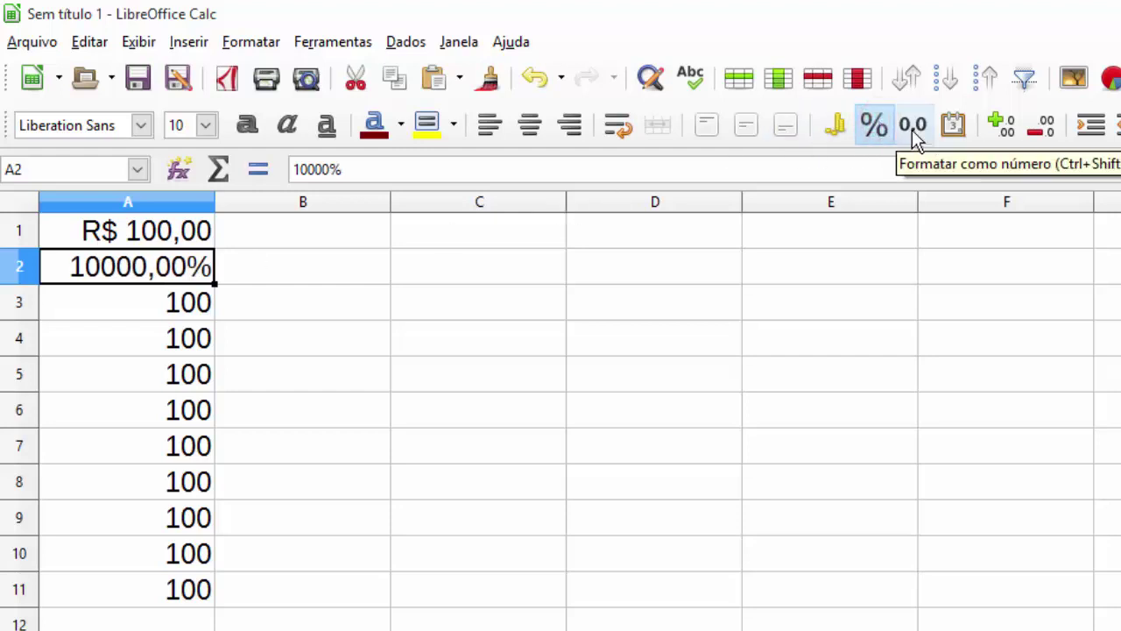
left_click(876, 133)
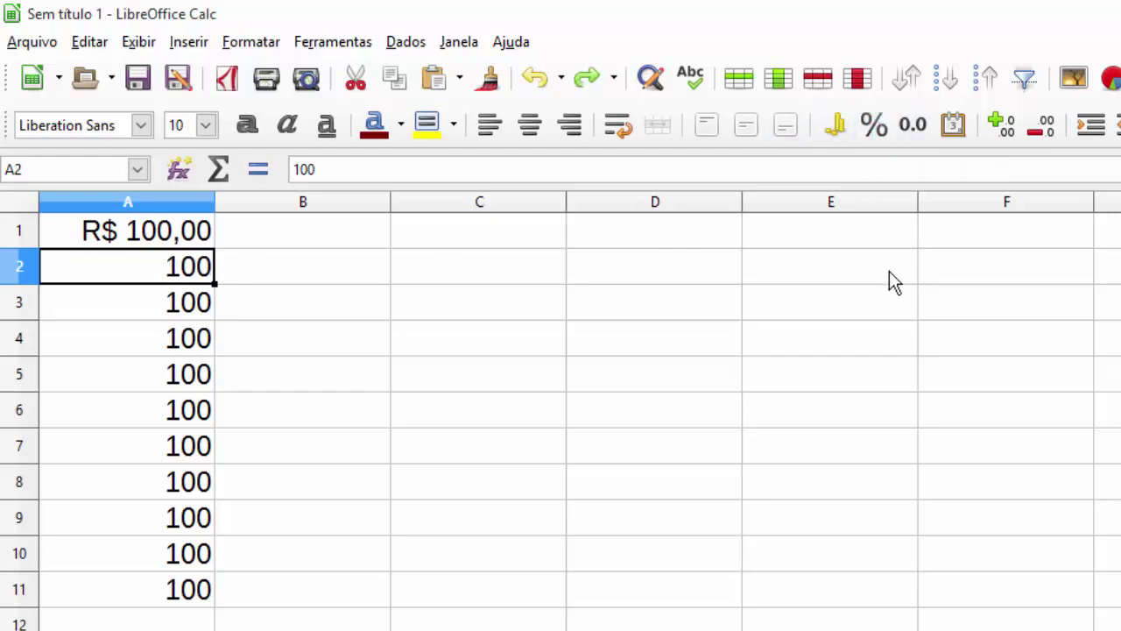
- Enter 1 in cell A2 and format the cell as a percentage
type("1")
key("Tab")
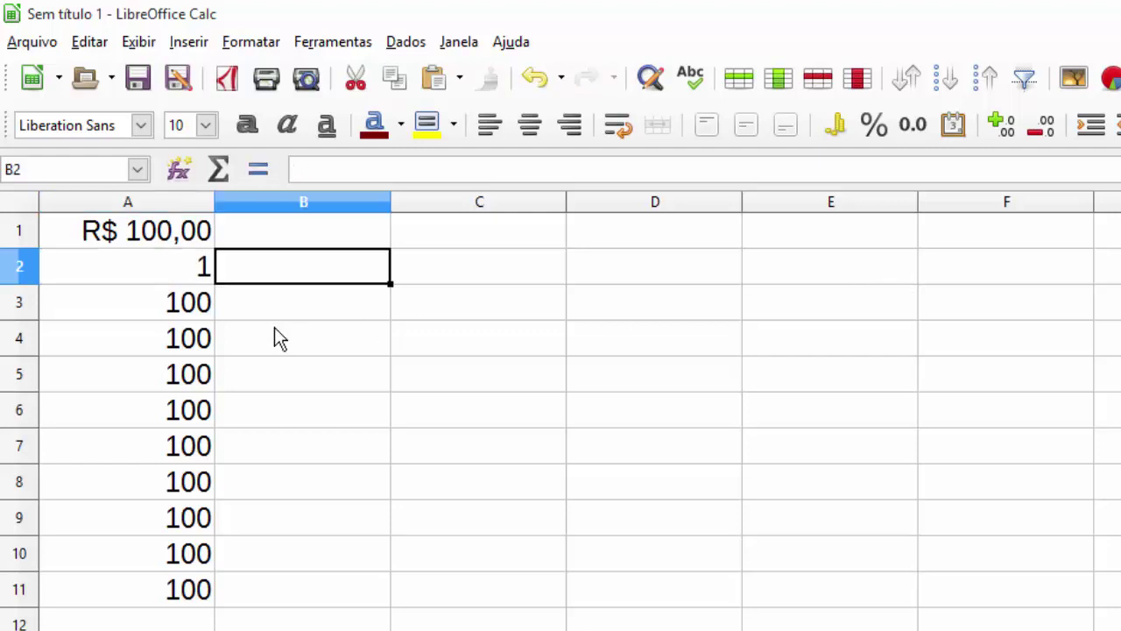
left_click(198, 272)
left_click(873, 140)
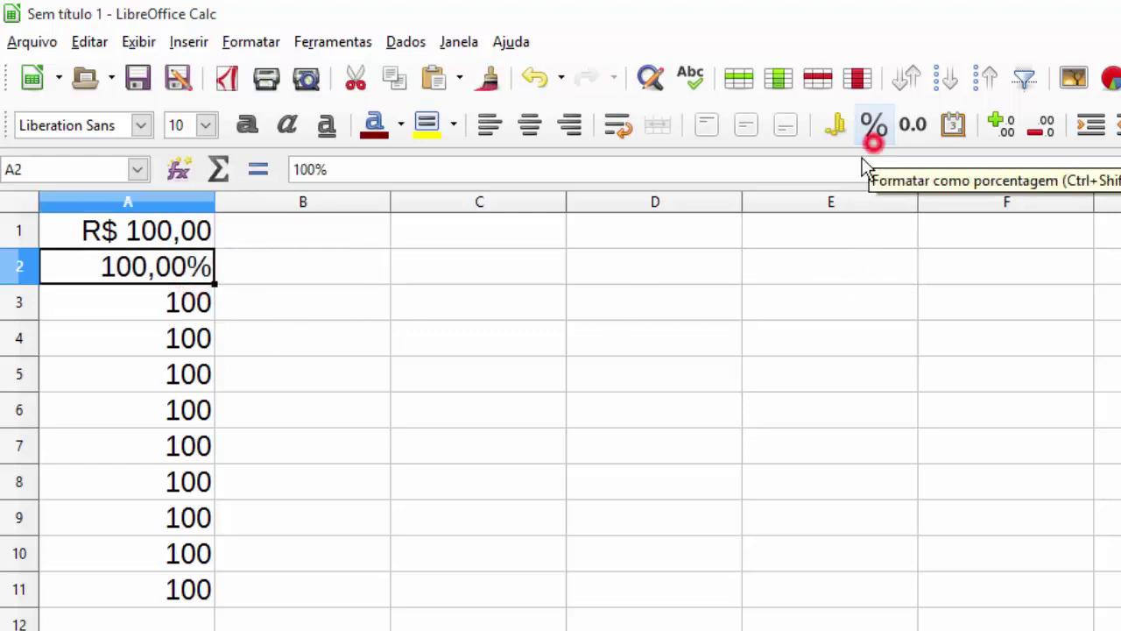
- Enter 0,1 in cell A3 and format the cell as a percentage
left_click(163, 296)
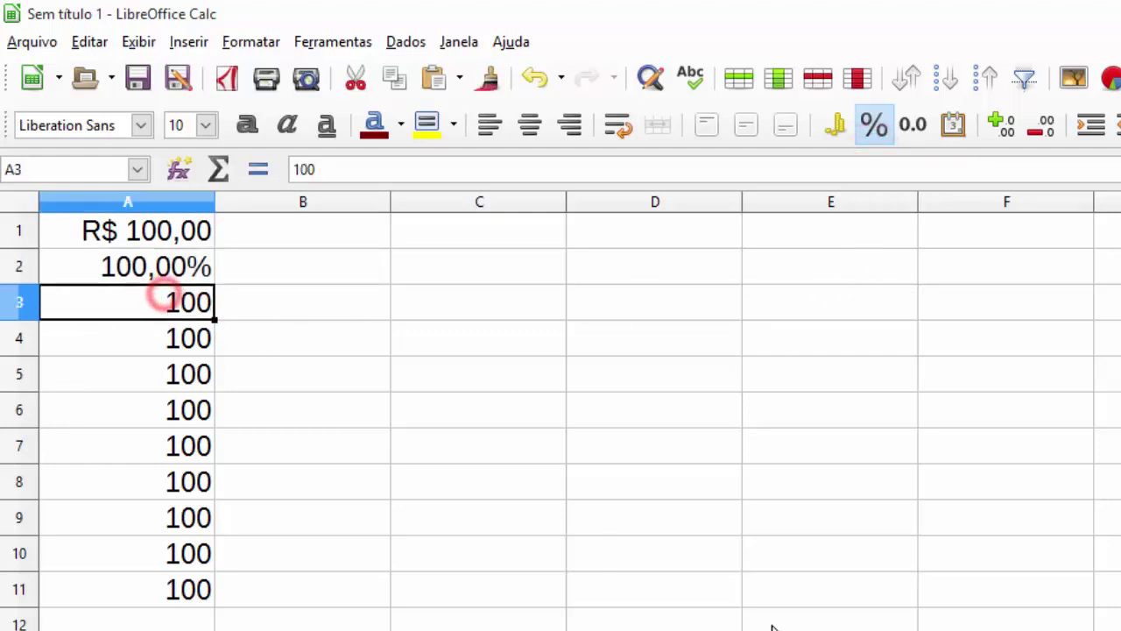
type("0,0")
key("BackSpace")
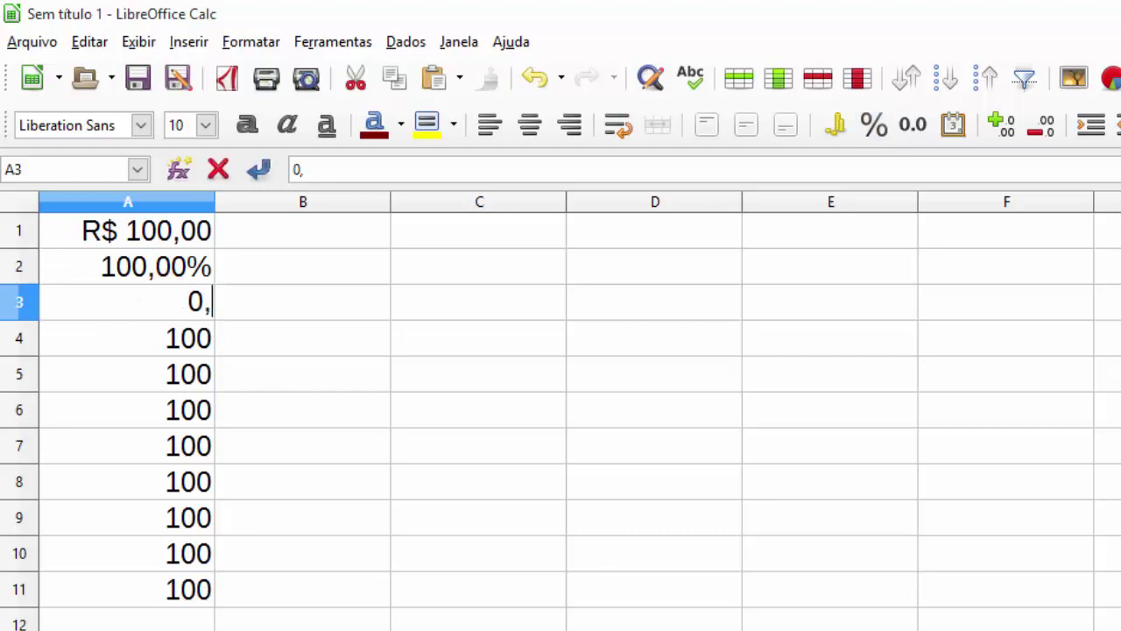
type("1")
key("Return")
left_click(132, 302)
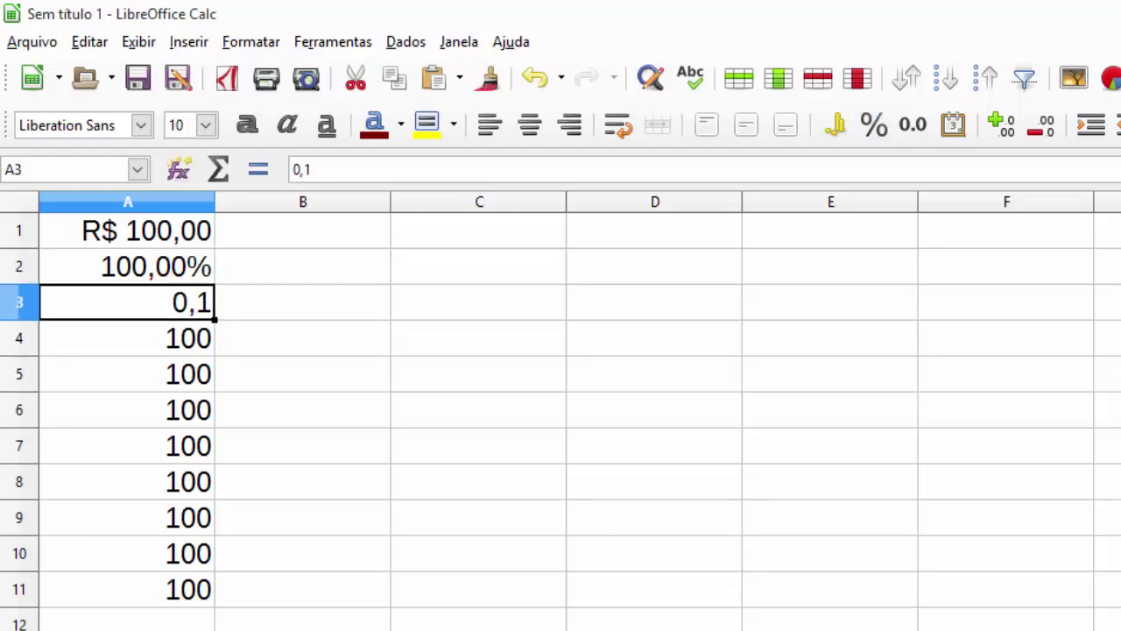
left_click(867, 136)
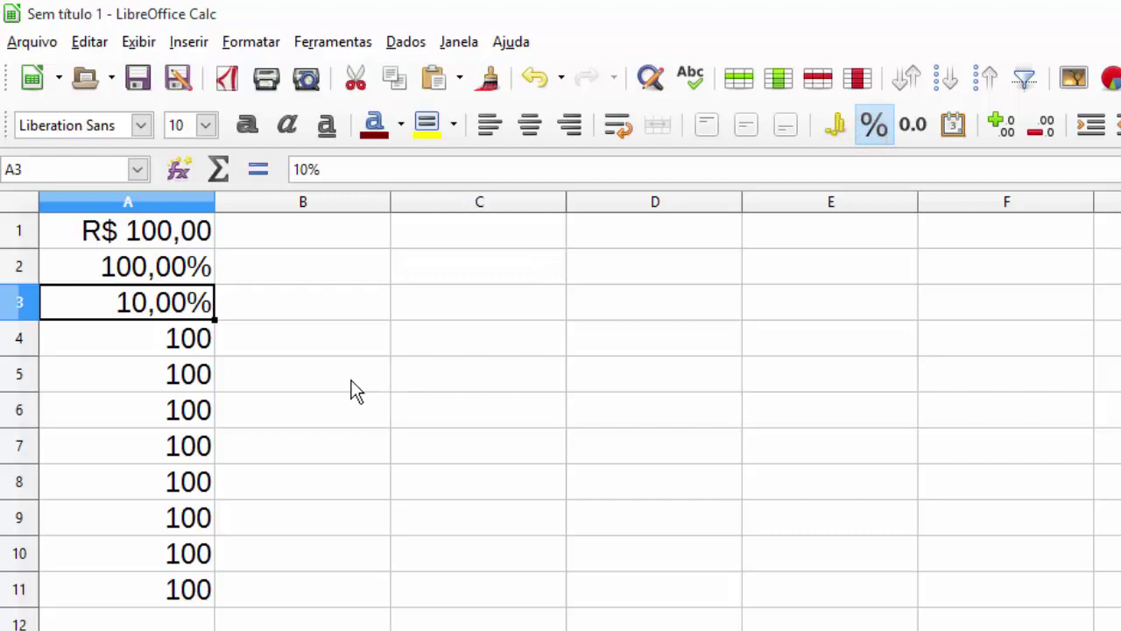
- Enter 0,01 in cell A4 and format the cell as a percentage
left_click(188, 341)
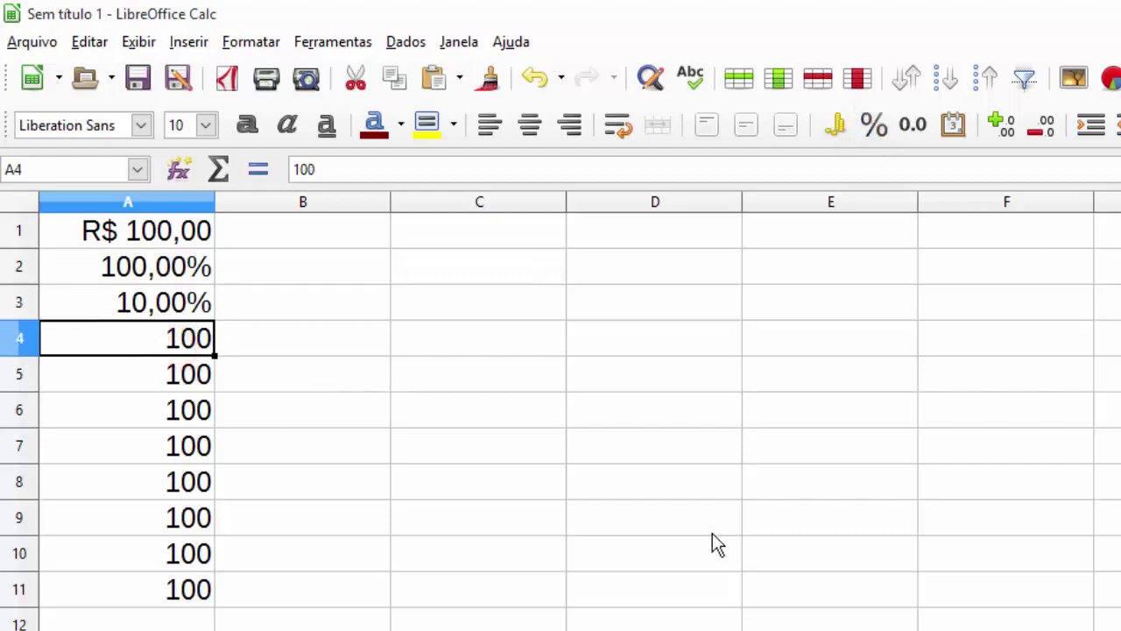
type("0,01")
key("Return")
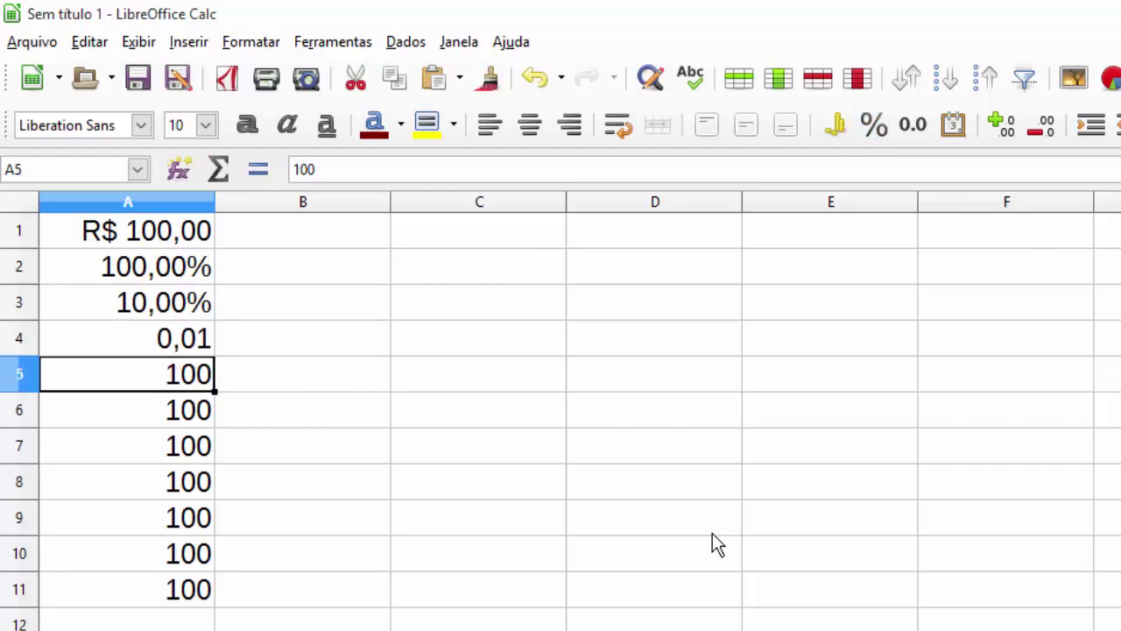
left_click(188, 335)
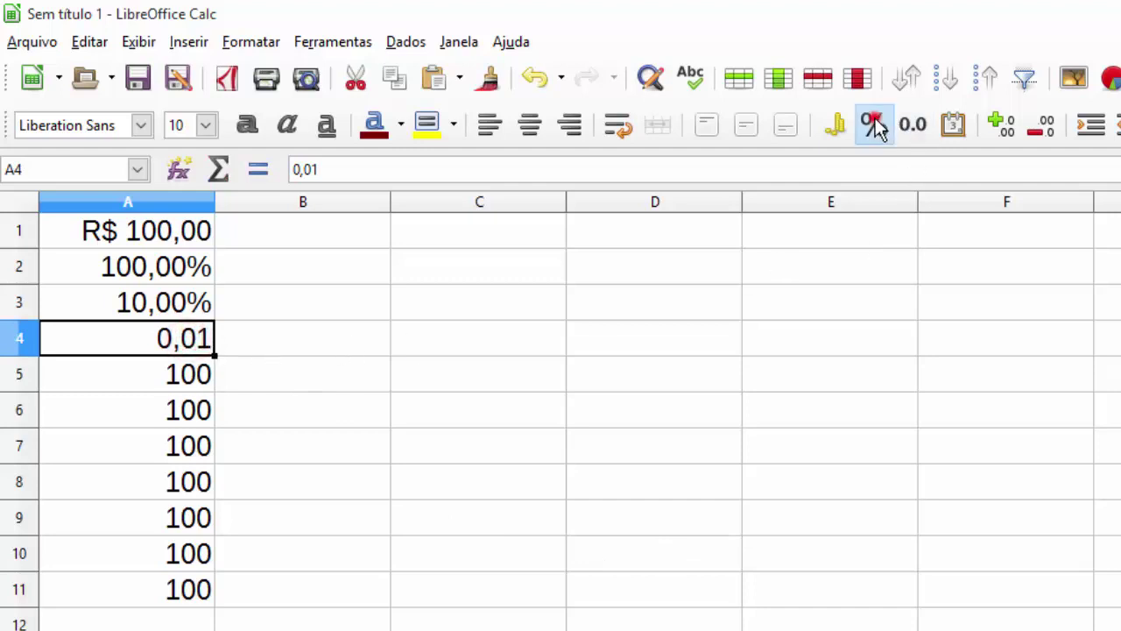
left_click(873, 123)
- Enter 1000000 in cell A5 and apply the number format to it
left_click(205, 370)
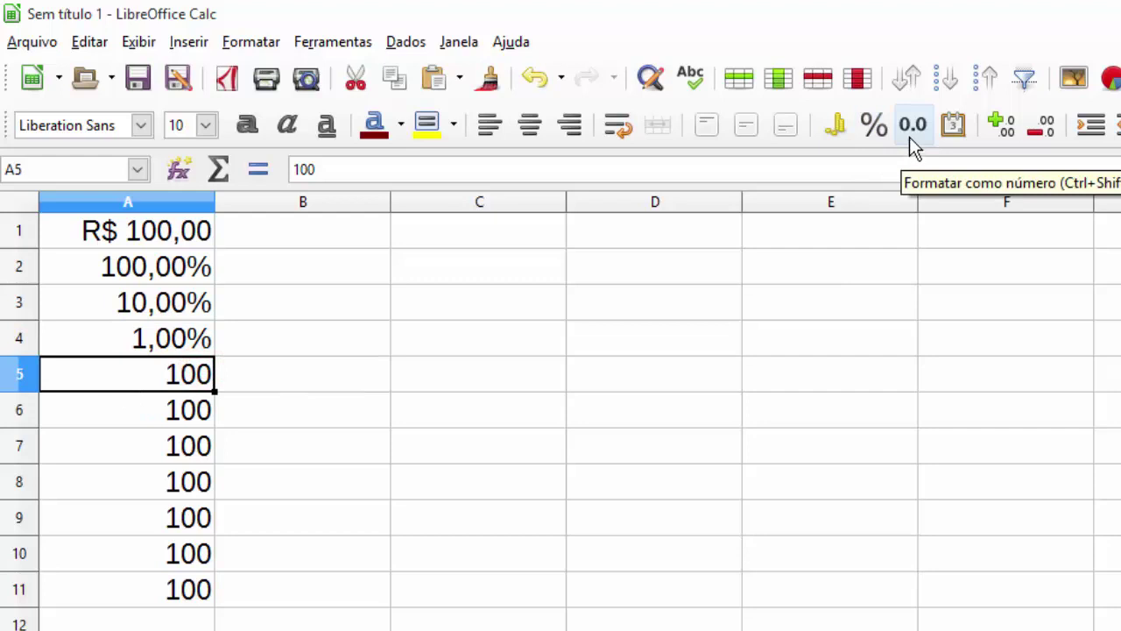
type("1000000")
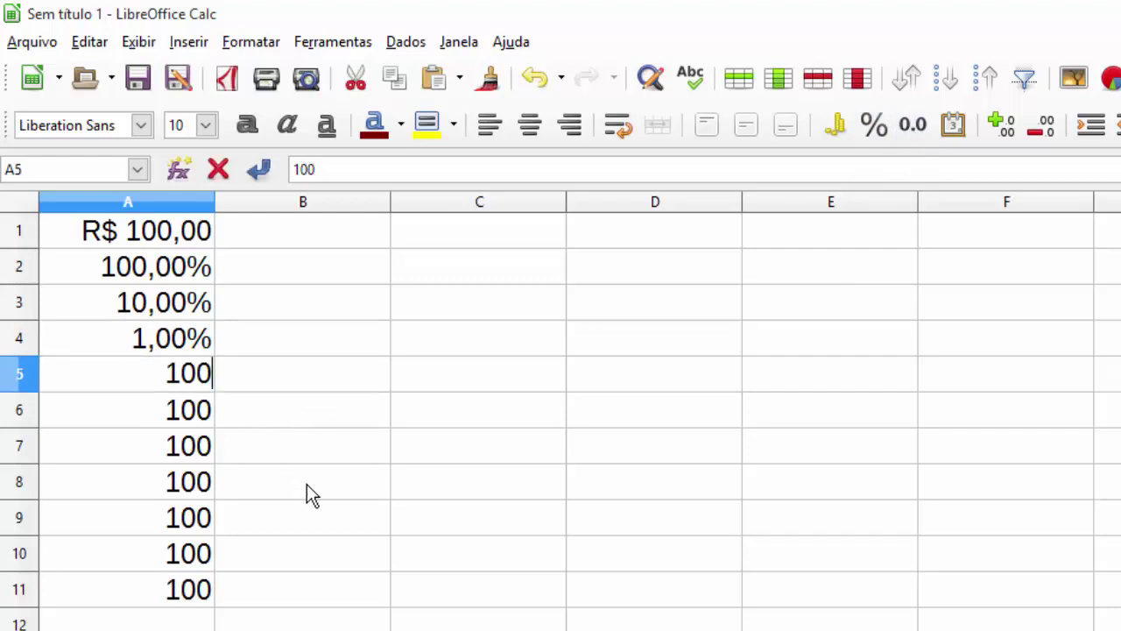
key("Return")
left_click(123, 372)
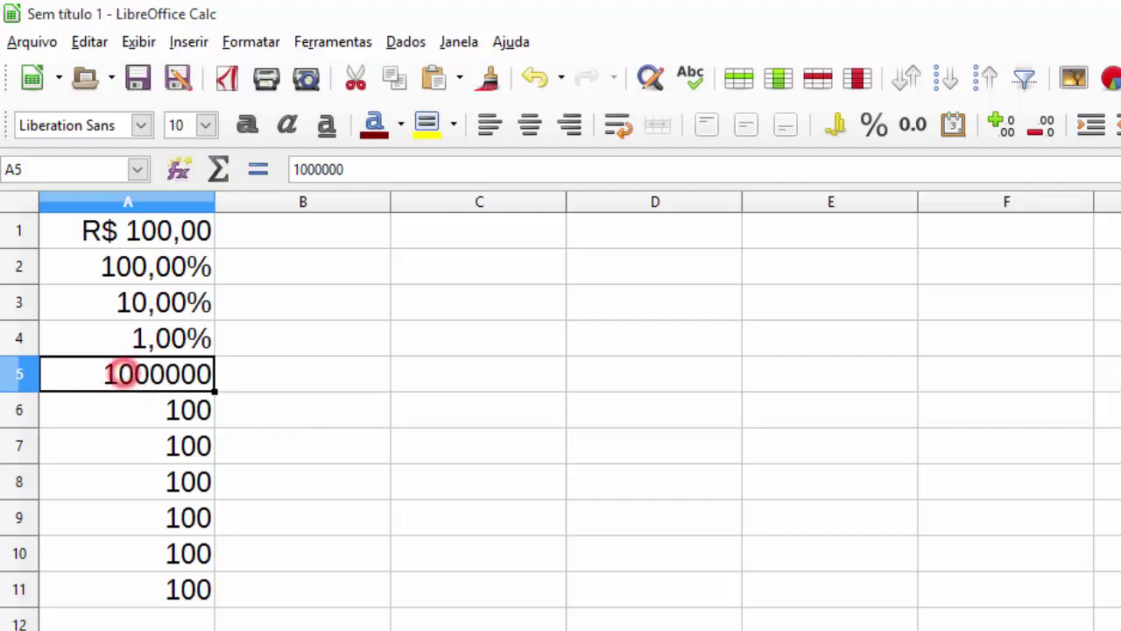
left_click(900, 140)
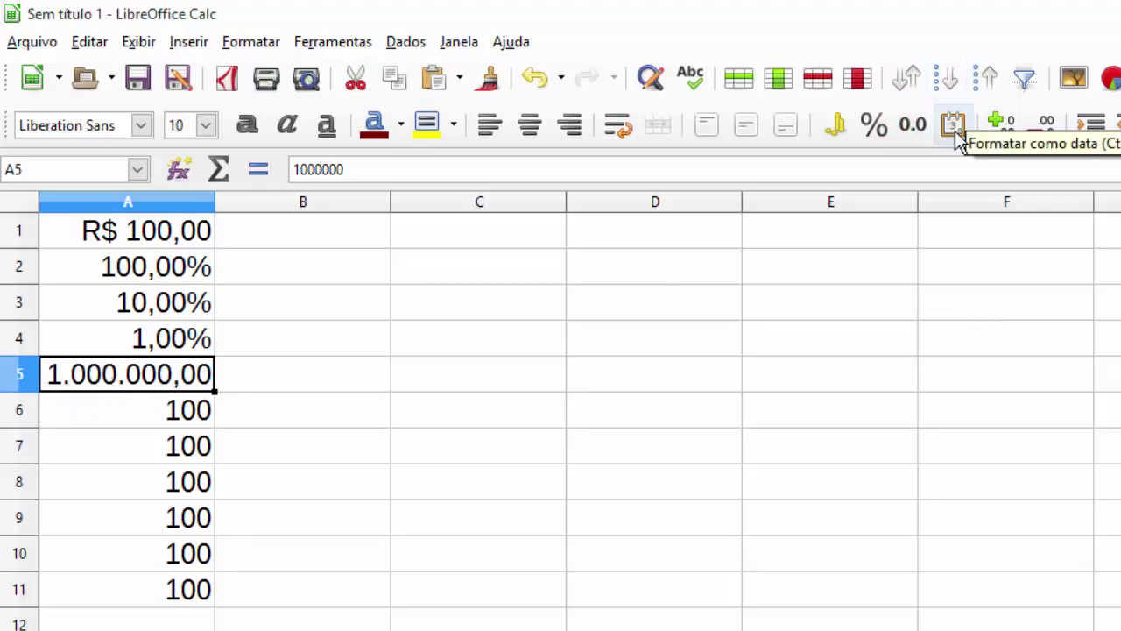
- Replace the content of cell A6 with 45000 and apply the number format
left_click(208, 420)
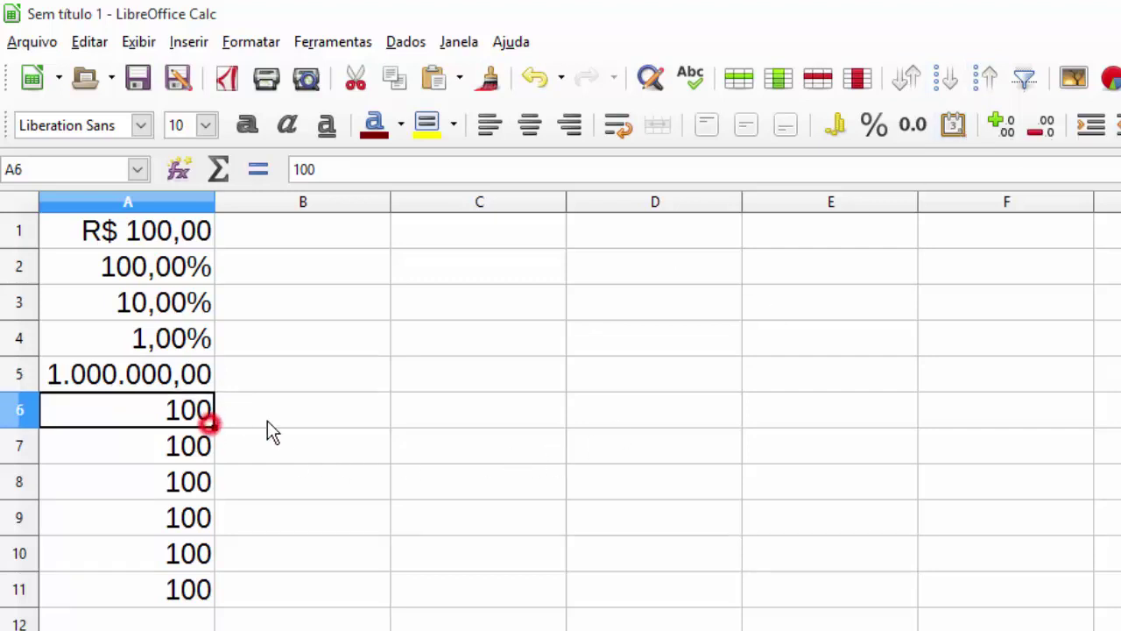
key("Delete")
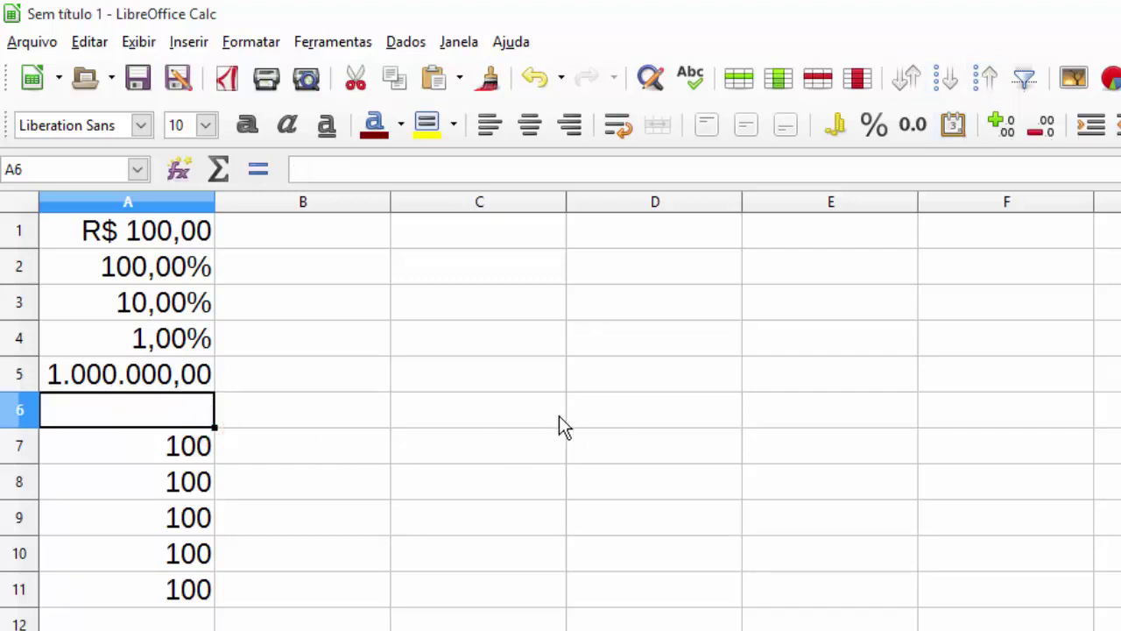
type("45000")
key("Return")
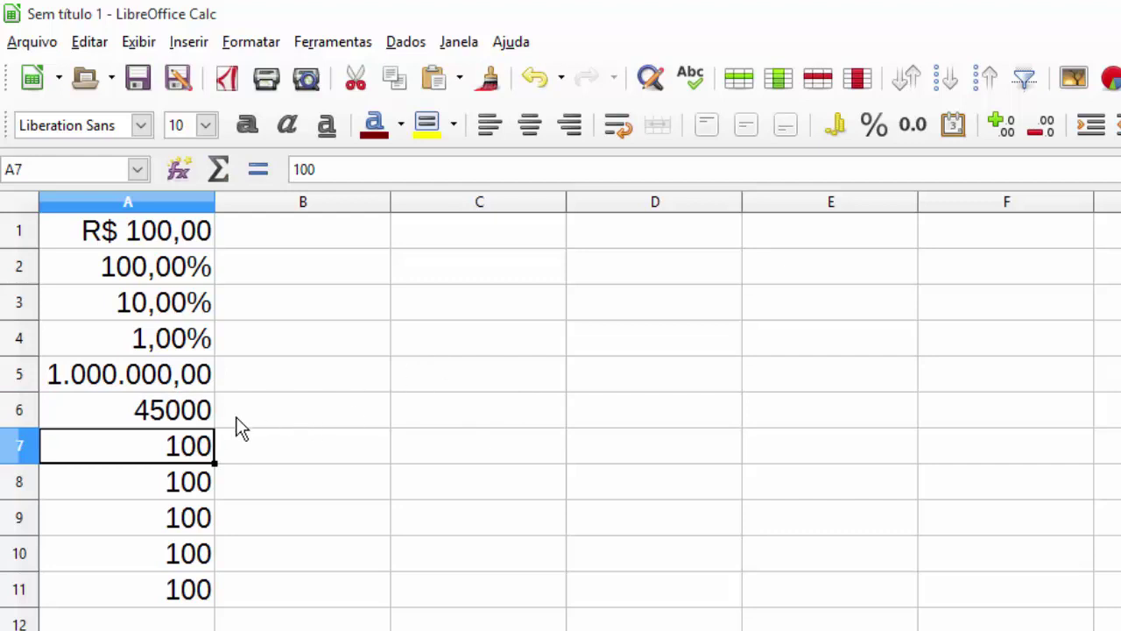
left_click(201, 415)
left_click(911, 129)
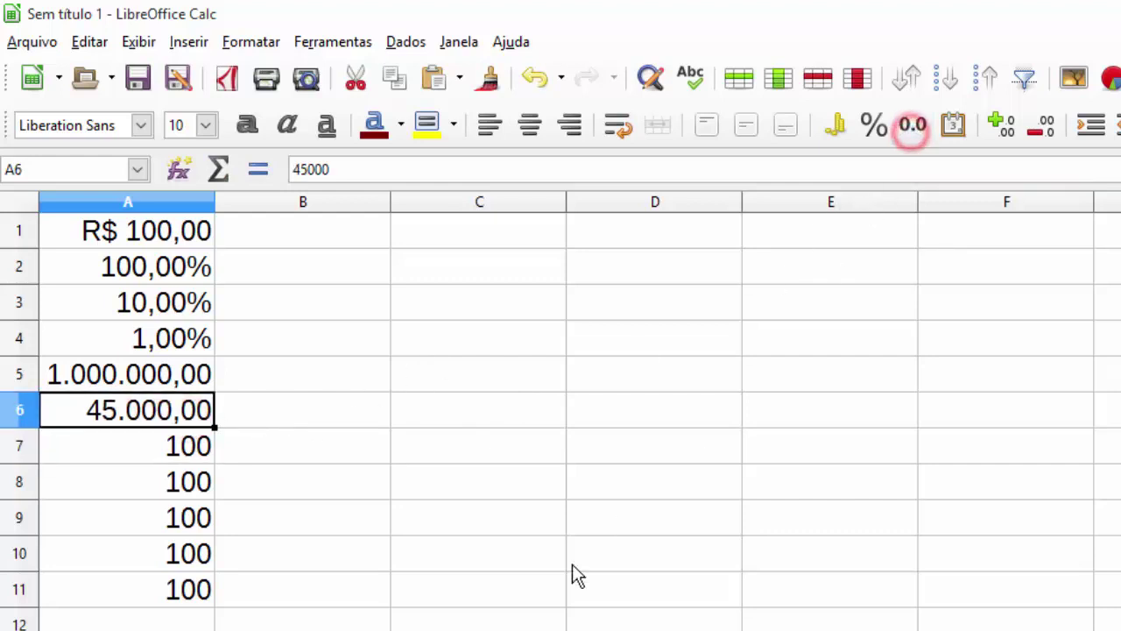
- Format cell A6 as a date and inspect its full date value
left_click(948, 133)
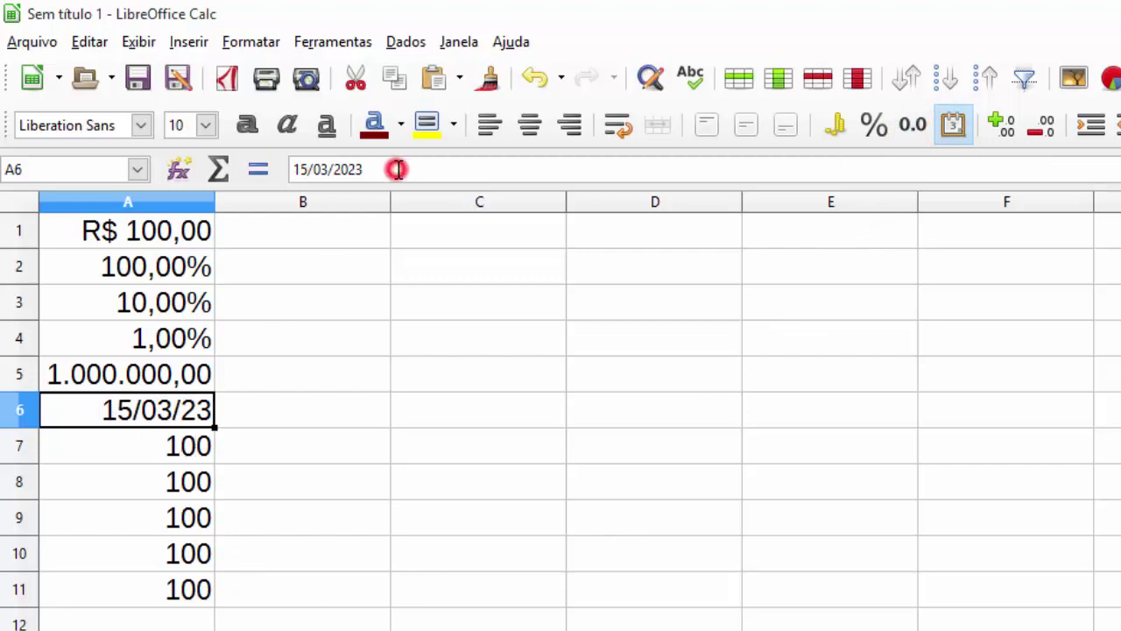
left_click_drag(387, 169, 292, 169)
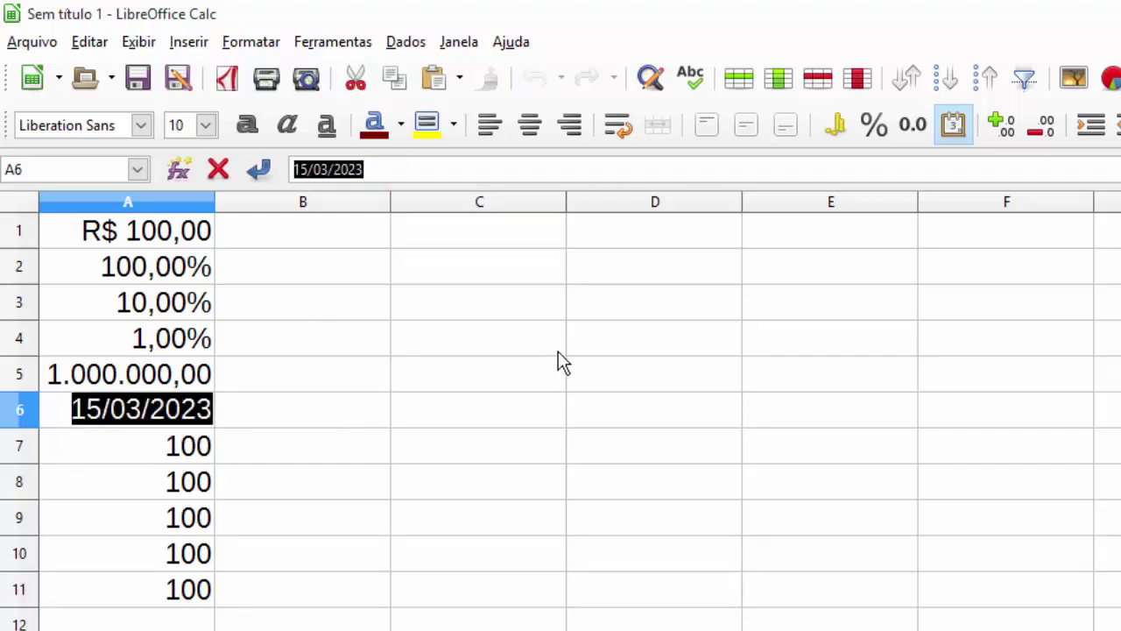
key("Escape")
- Insert the current date in cell C4 and the current time in cell C5
left_click(483, 337)
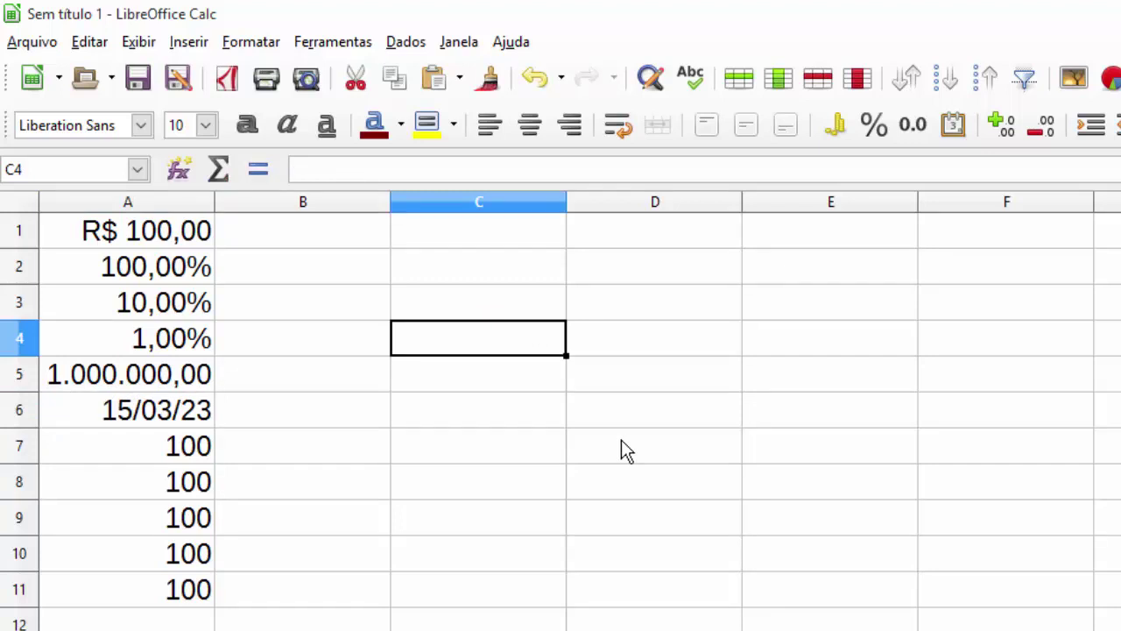
key("ctrl+semicolon")
key("Return")
key("Up")
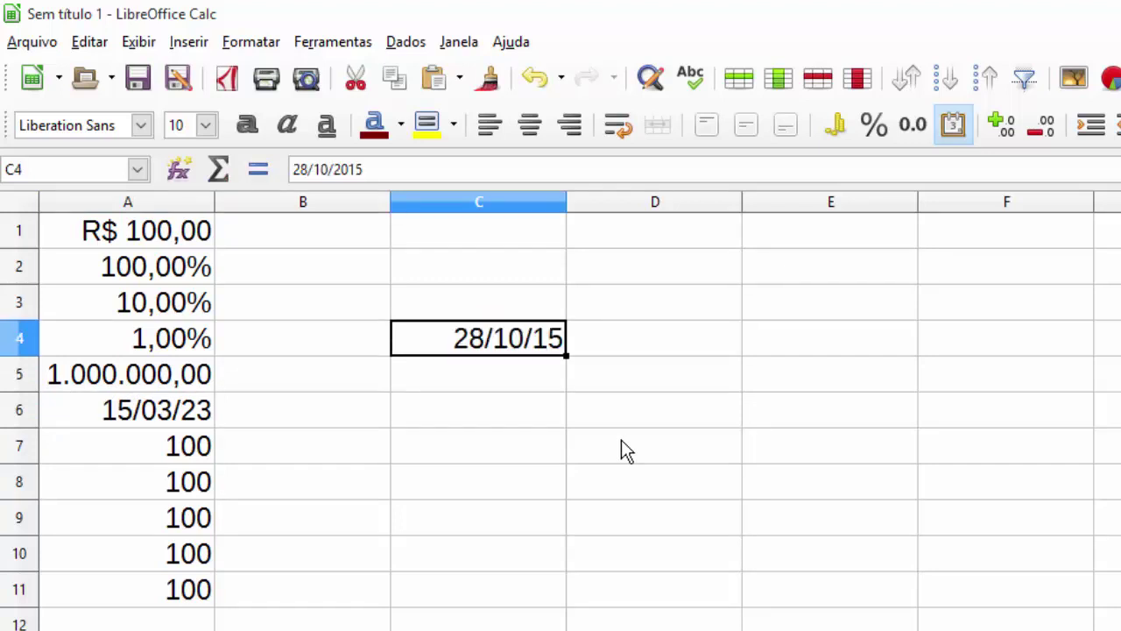
key("Down")
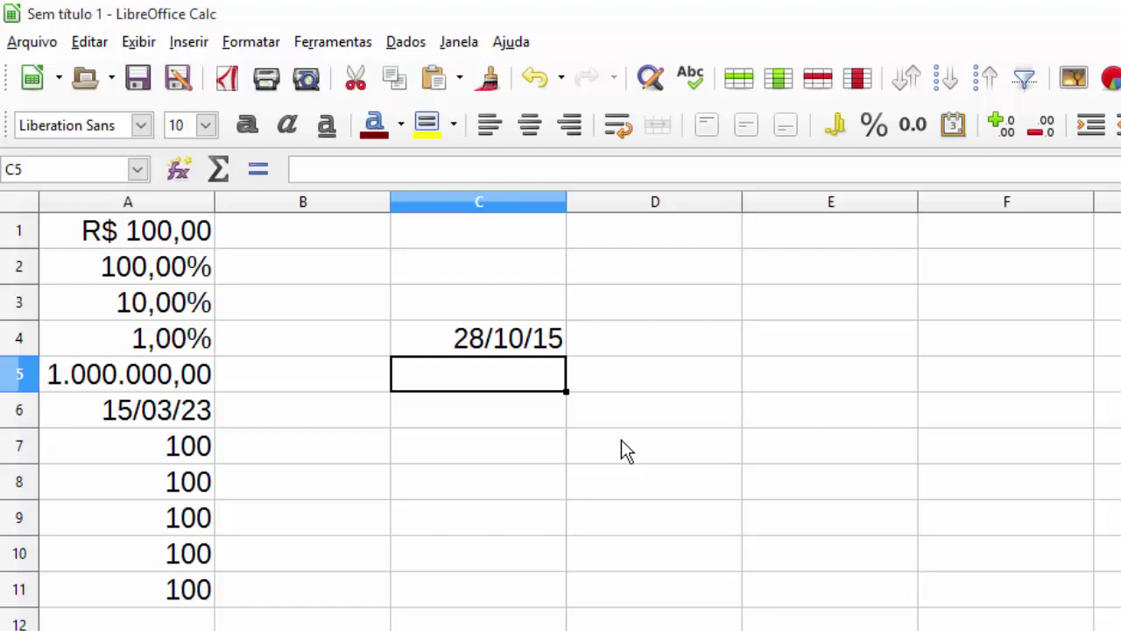
key("ctrl+shift+semicolon")
key("Return")
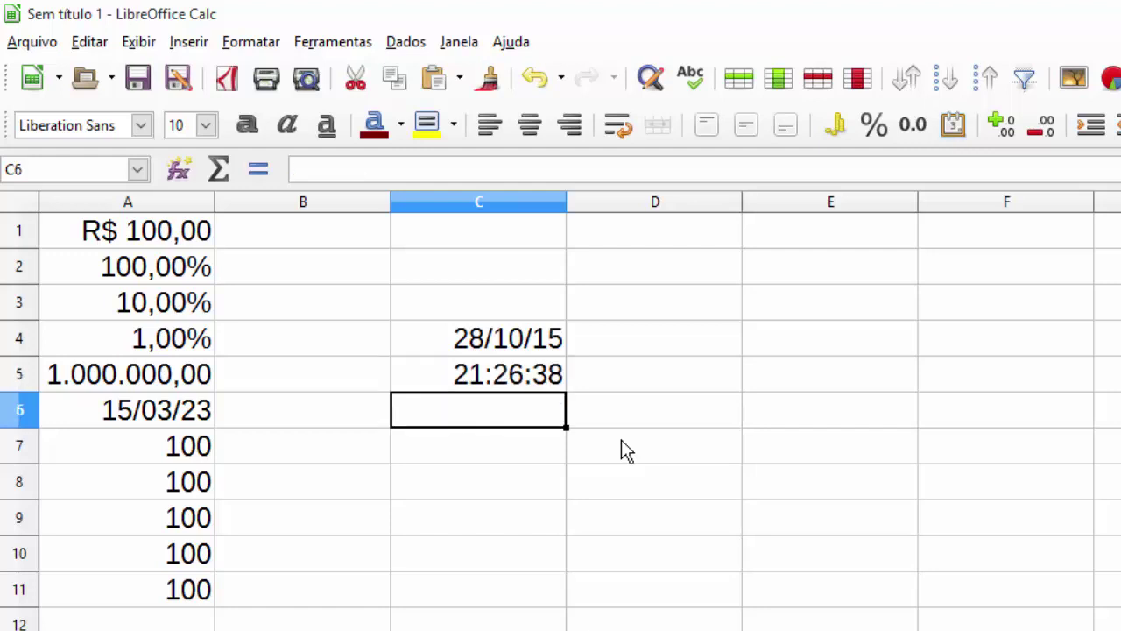
- Write the label "Ctrl + ;" in cell D4 beside the inserted date
key("Up")
key("Up")
key("Right")
type("Ctrl + ")
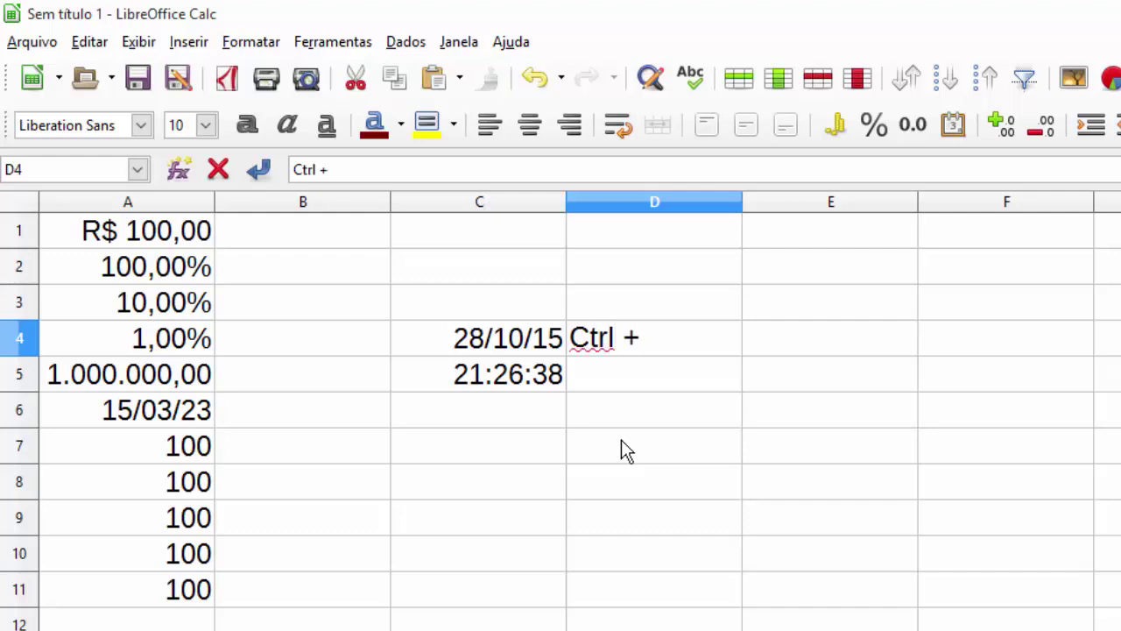
type("pontpo")
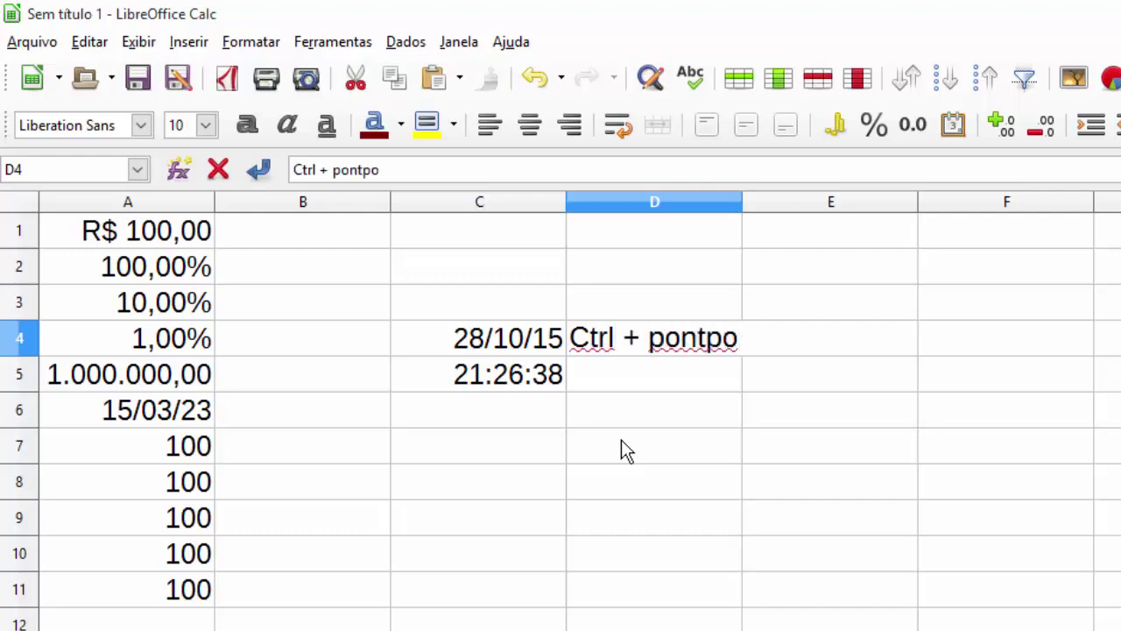
key("BackSpace")
key("BackSpace")
type("o e v")
type("i")
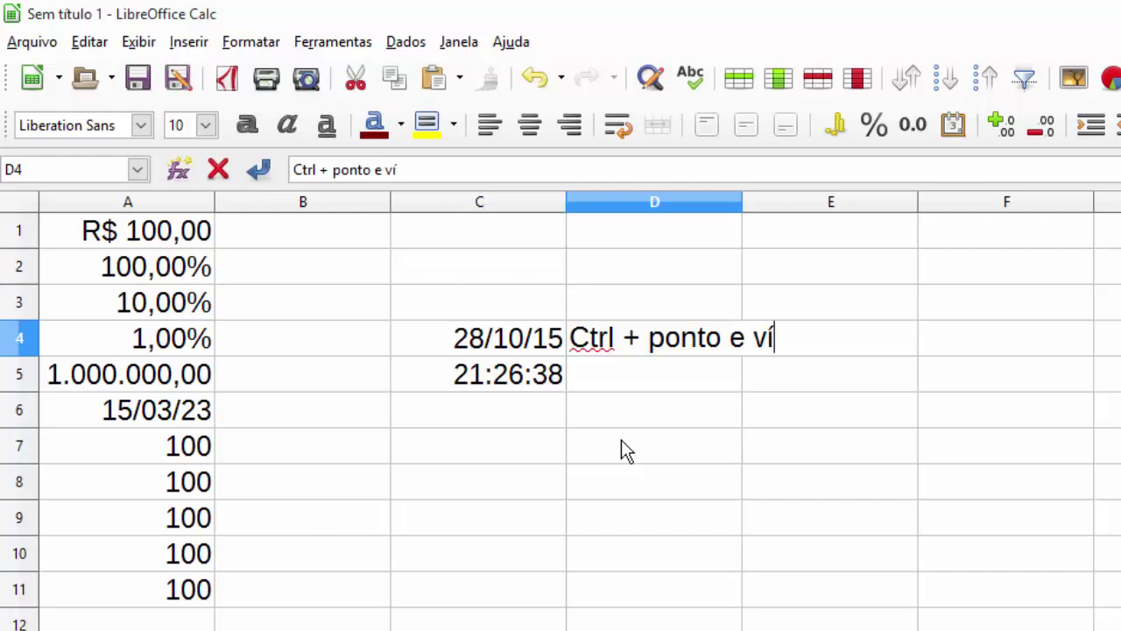
key("BackSpace")
key("BackSpace")
key("BackSpace")
key("BackSpace")
key("BackSpace")
key("BackSpace")
key("BackSpace")
key("BackSpace")
key("BackSpace")
key("BackSpace")
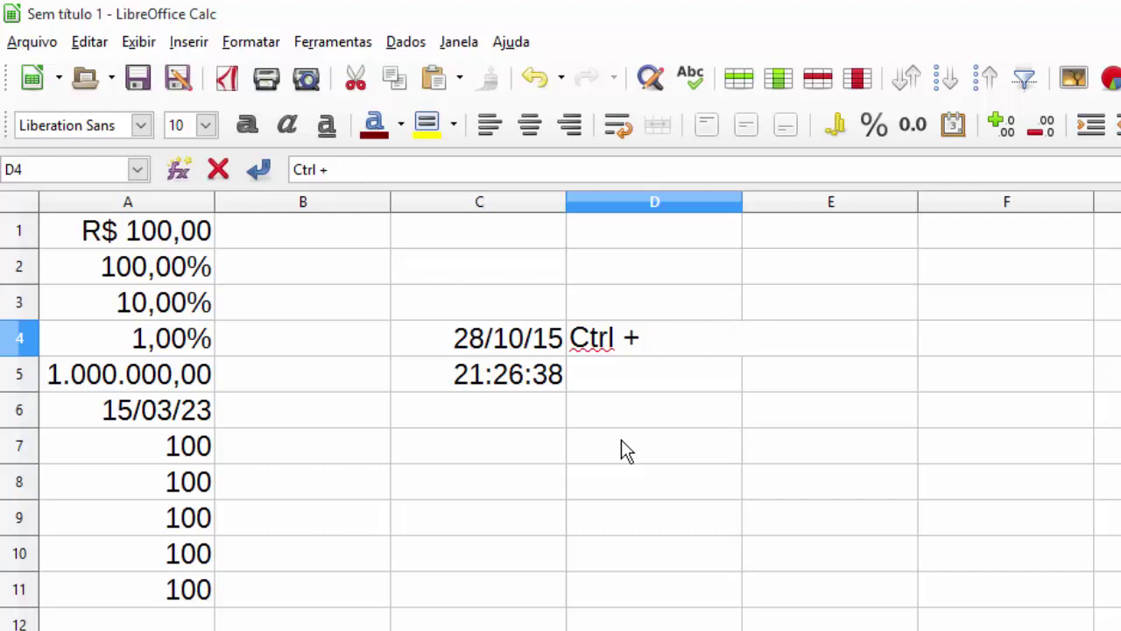
type(";")
key("Escape")
- Write the label "Ctrl + :" in cell D5 beside the inserted time
key("Down")
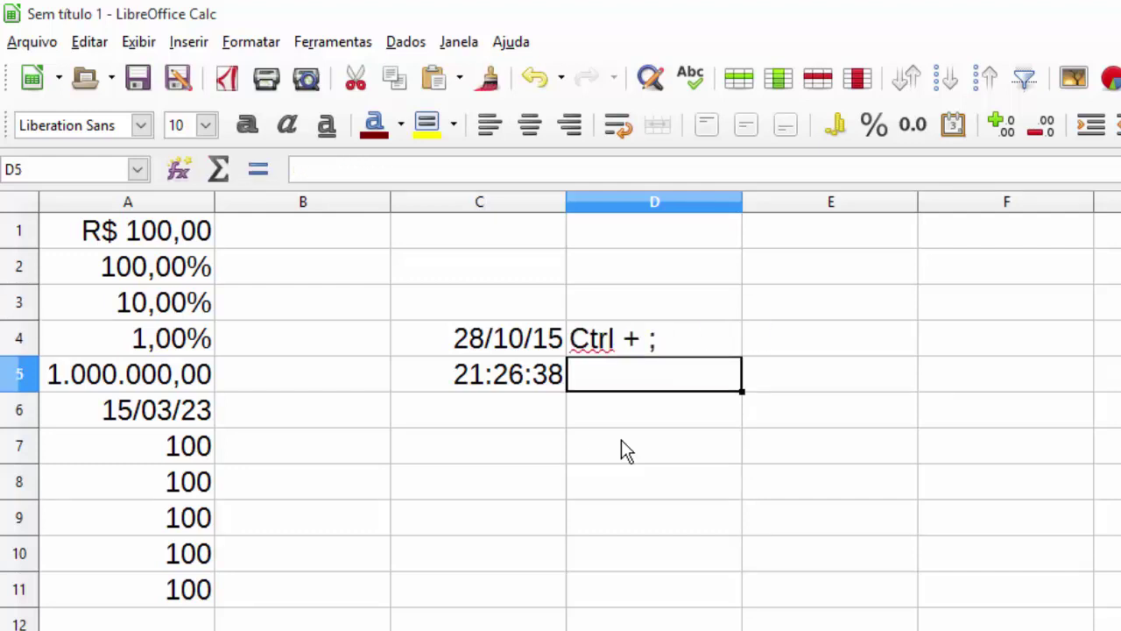
type("Ctrl + :")
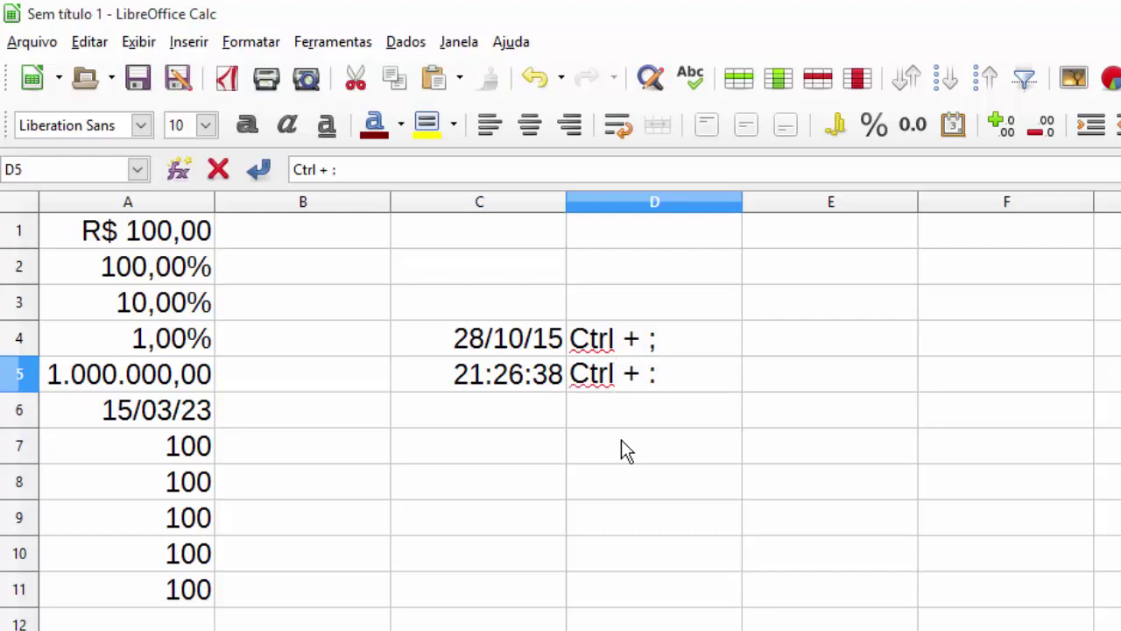
key("Return")
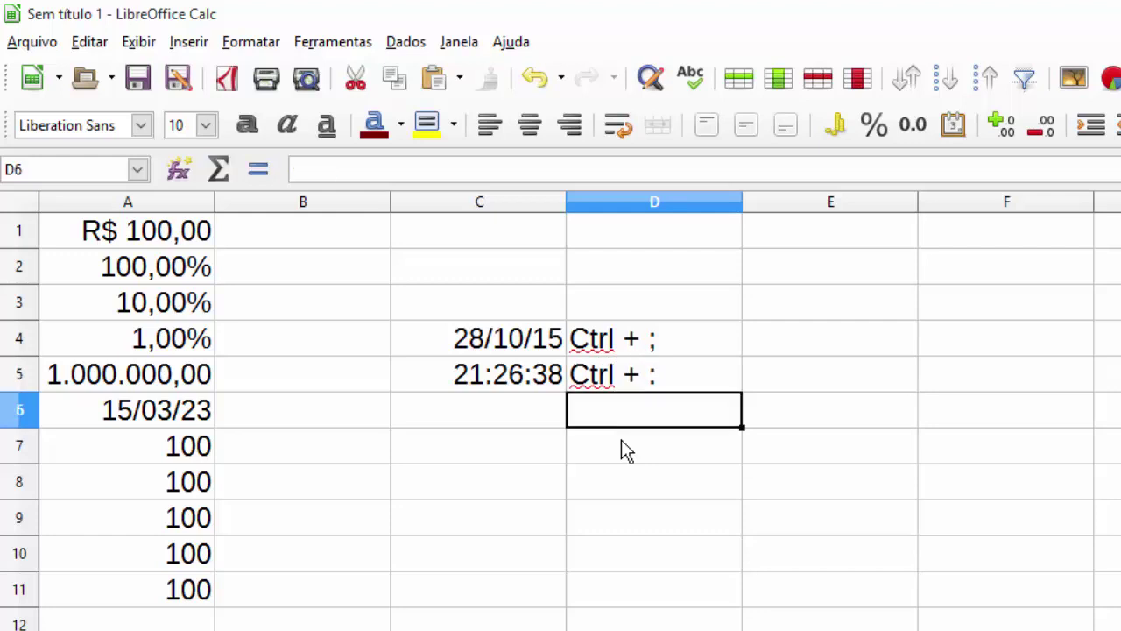
key("Left")
key("Down")
key("Down")
key("Up")
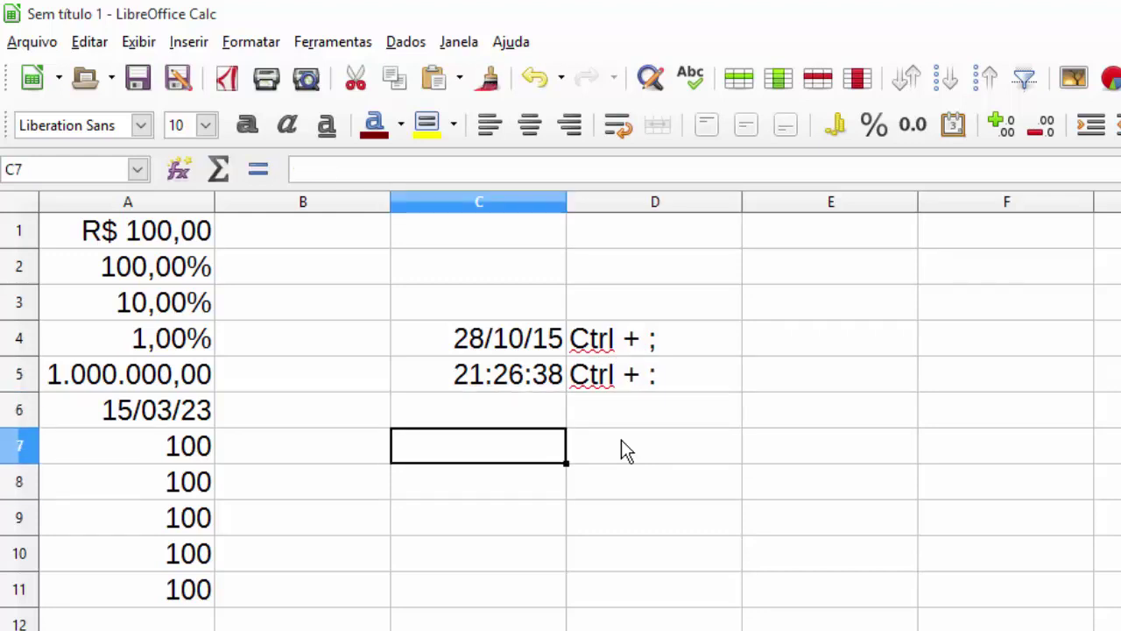
- Apply the number format to the date in cell C4
left_click(508, 345)
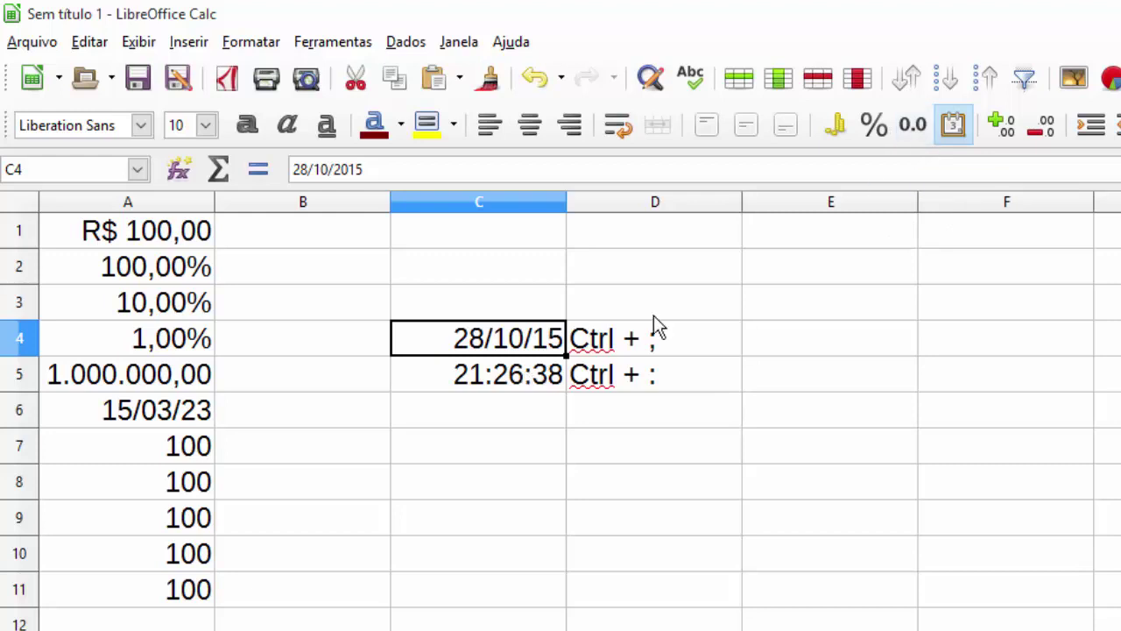
left_click(911, 136)
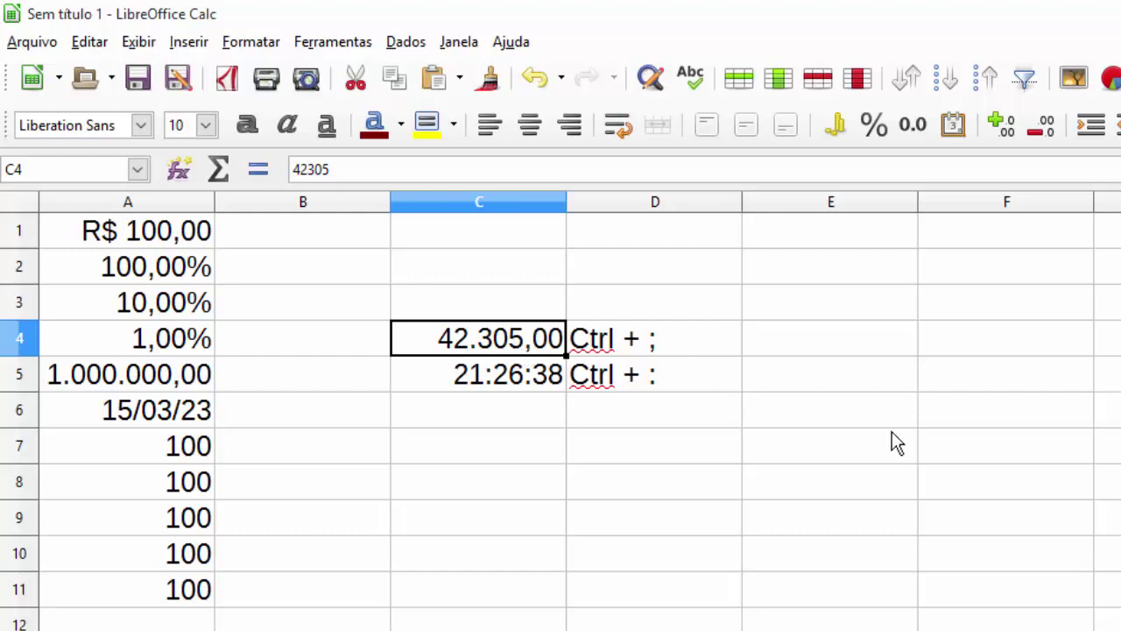
- Insert the current date in cell E6 and enter a birth date in cell E7
left_click(803, 440)
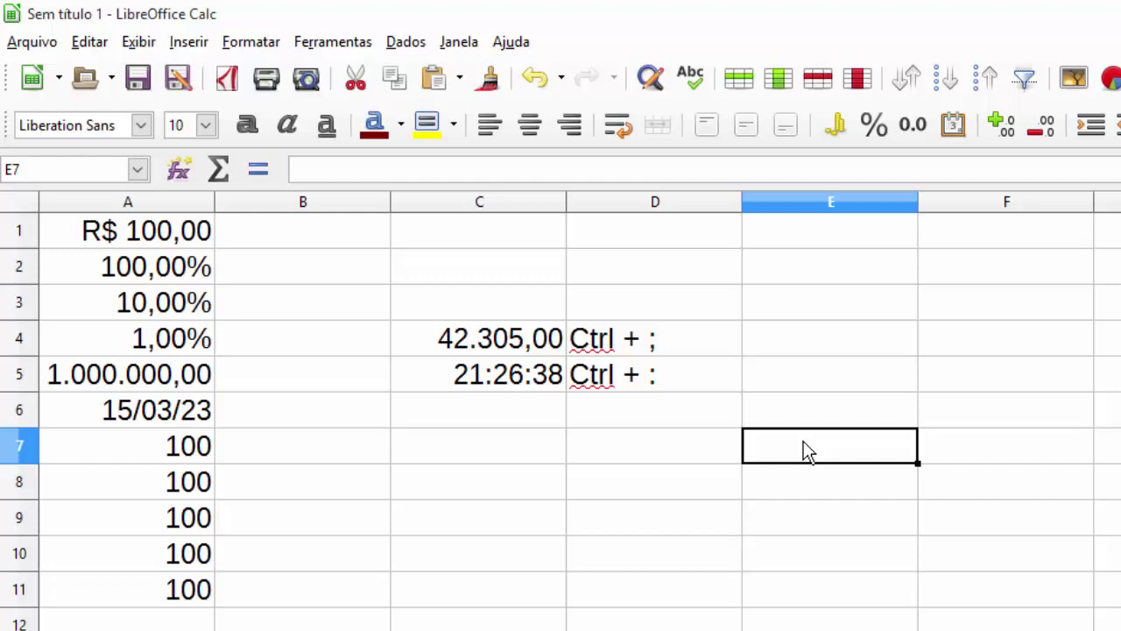
key("Up")
key("ctrl+semicolon")
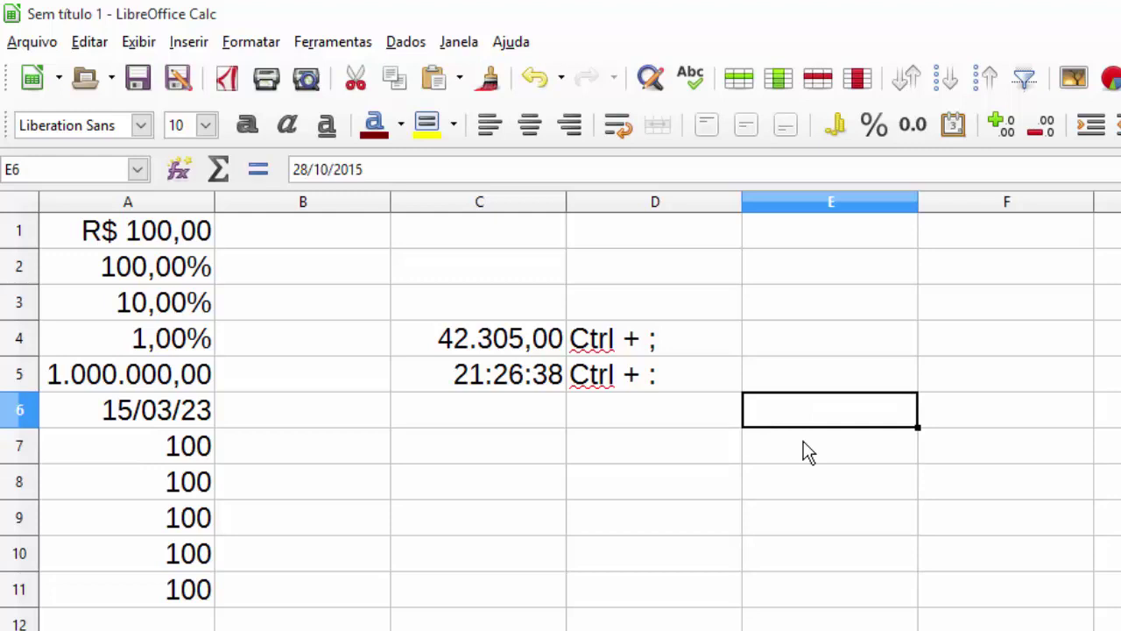
key("Return")
type("/11/1972")
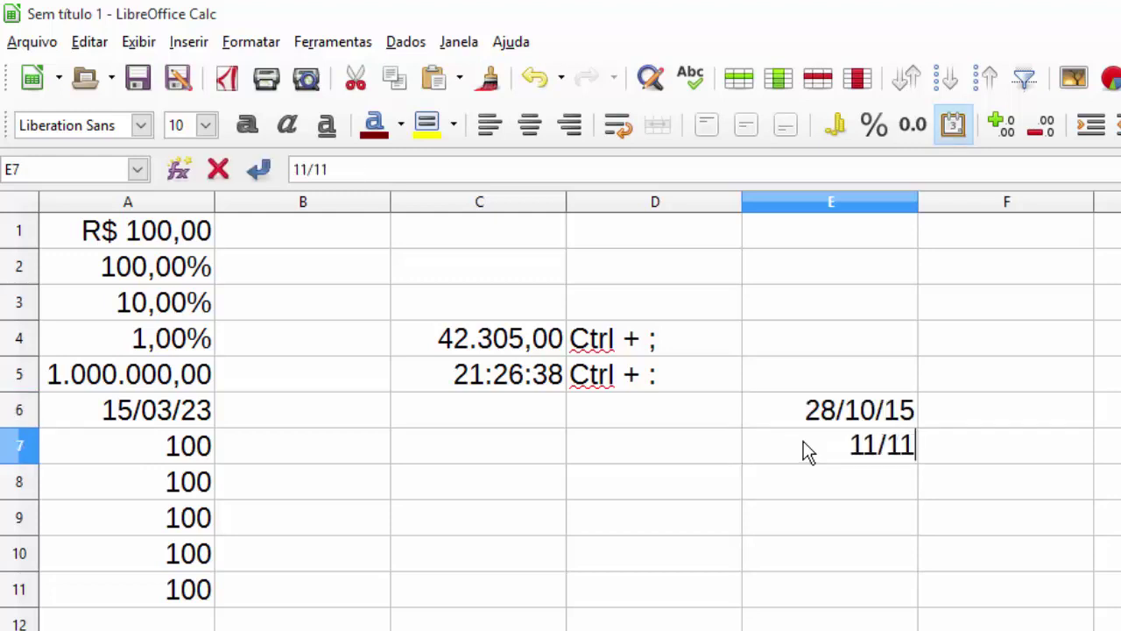
key("Return")
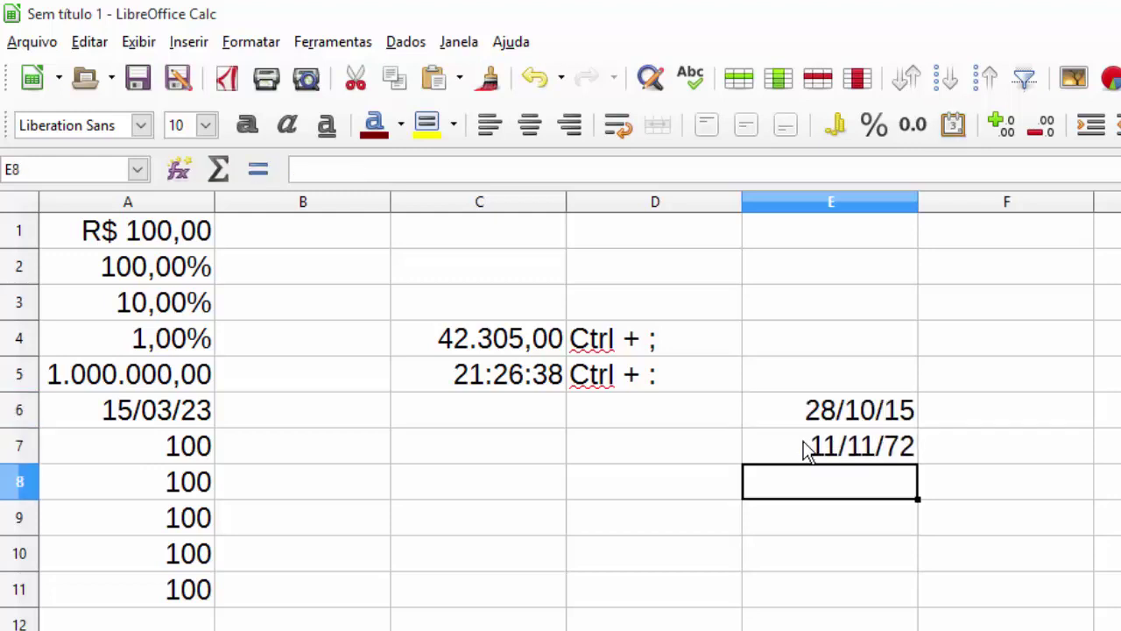
- Calculate the difference between the two dates in cell E8 with the formula =E6-E7
type("=")
key("Up")
key("Up")
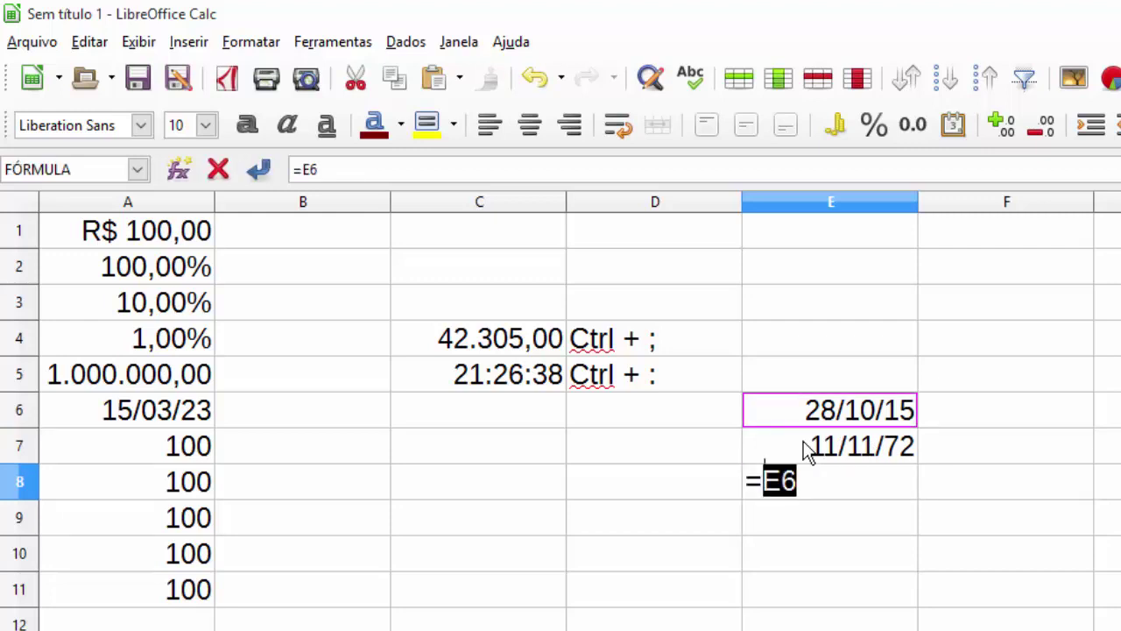
type("-")
key("Up")
key("Up")
key("Up")
key("Down")
key("Down")
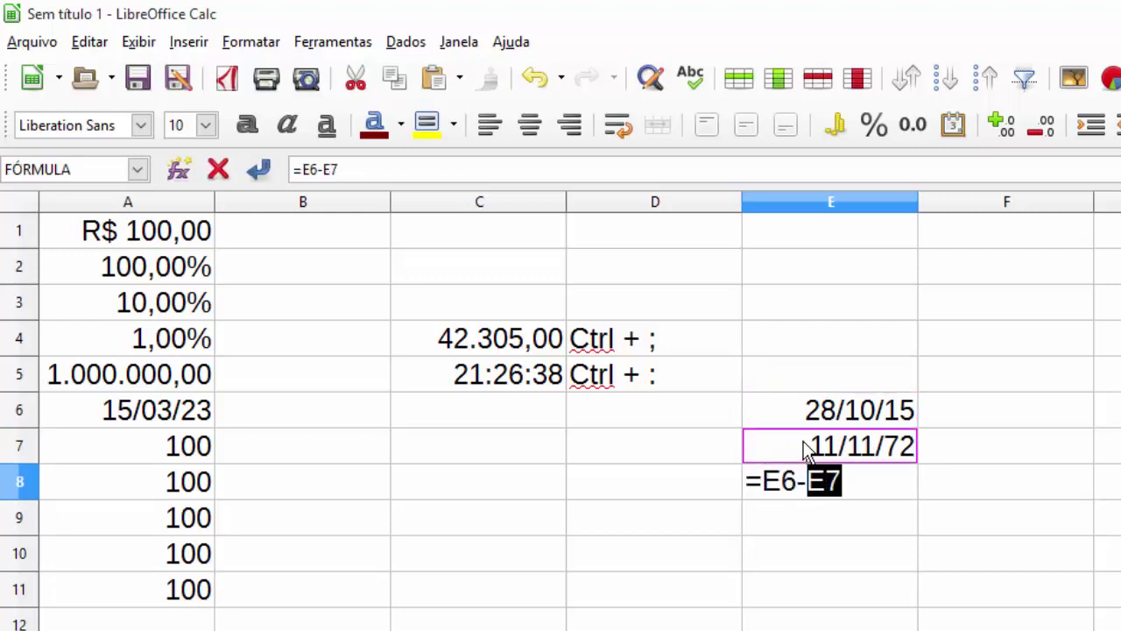
key("Return")
key("Up")
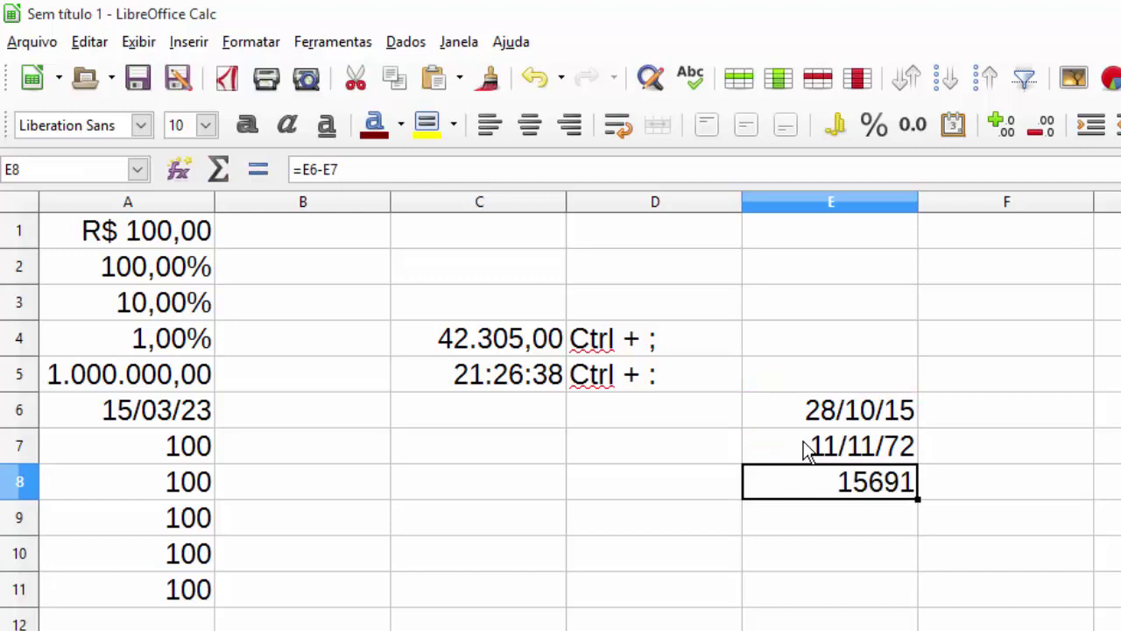
- Label the date difference by entering "dias" in cell F8
key("Right")
type("dias")
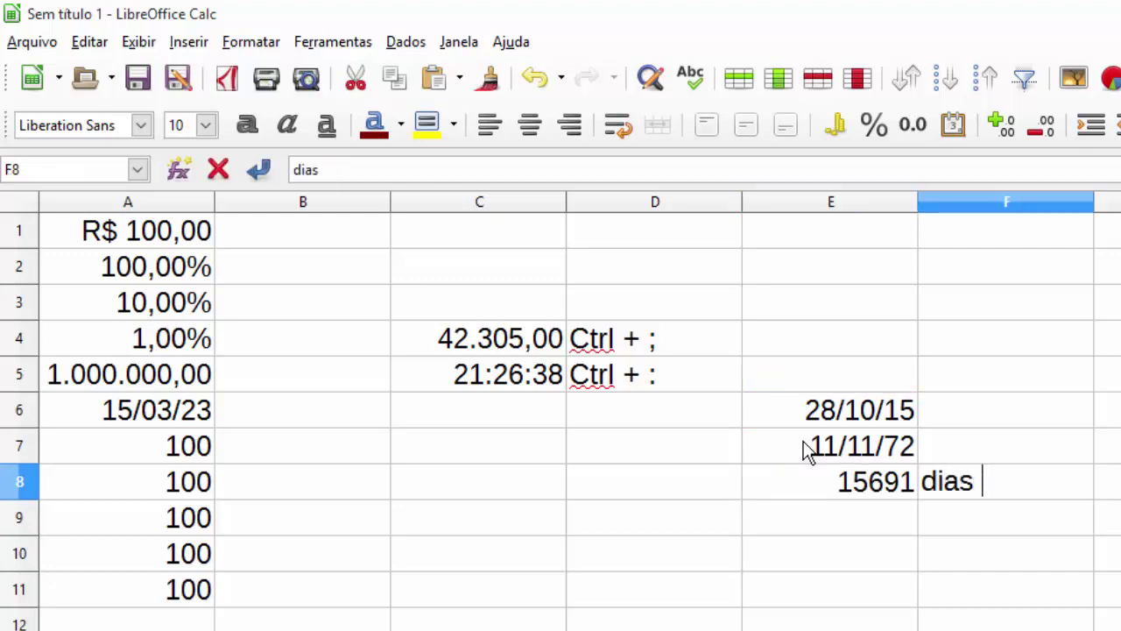
key("Return")
key("Down")
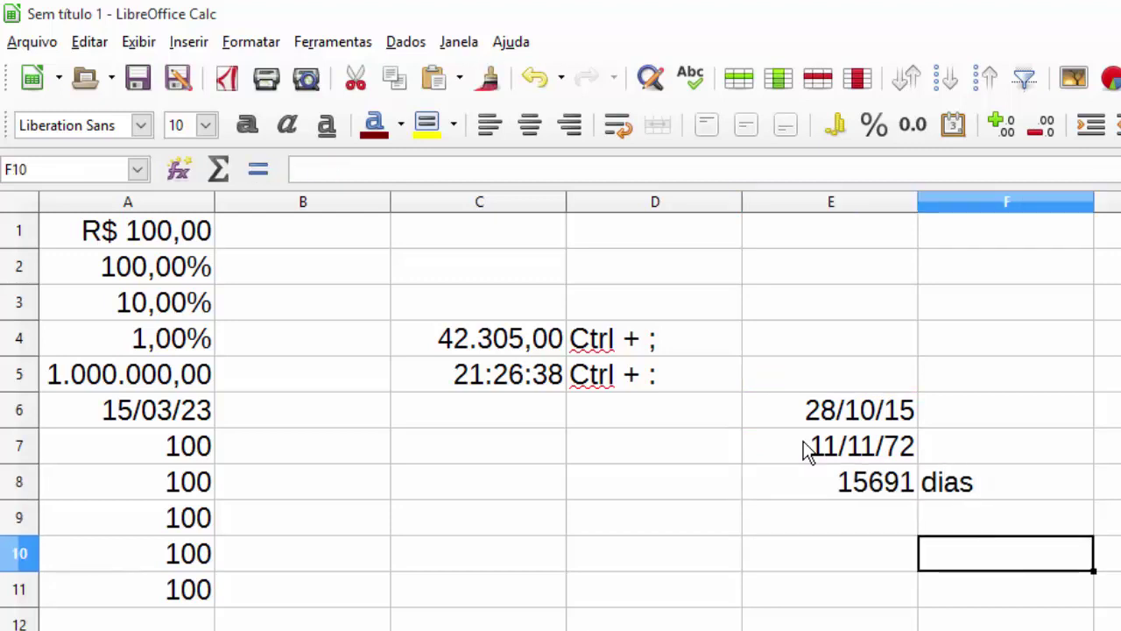
- Enter the birth date in cell E11 and apply the number format to it
left_click(831, 589)
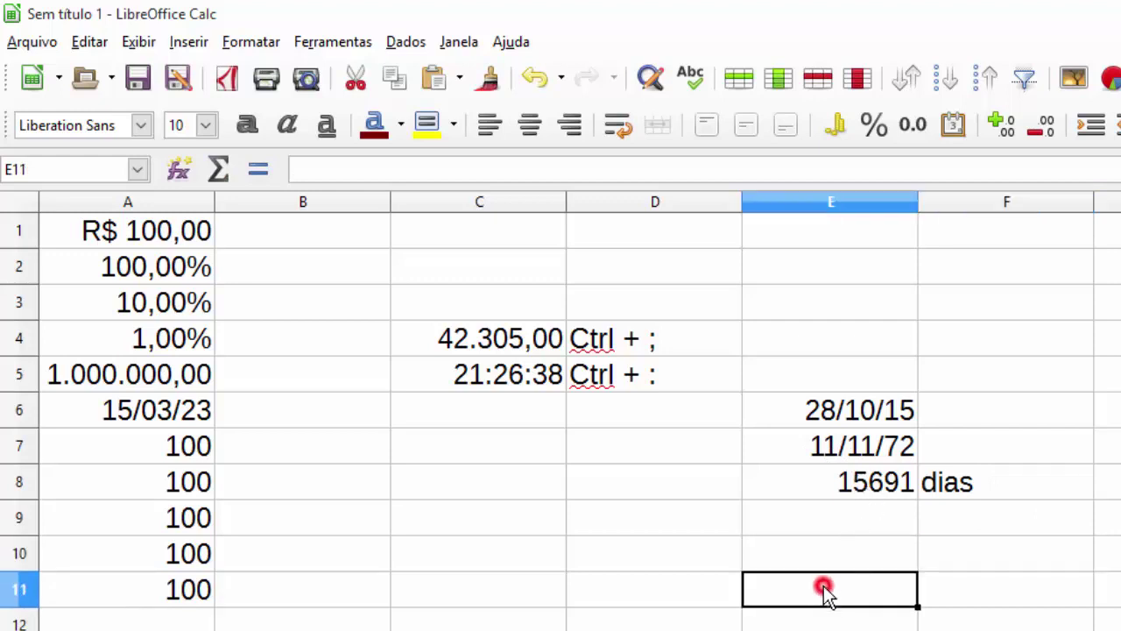
type("11/11/1972")
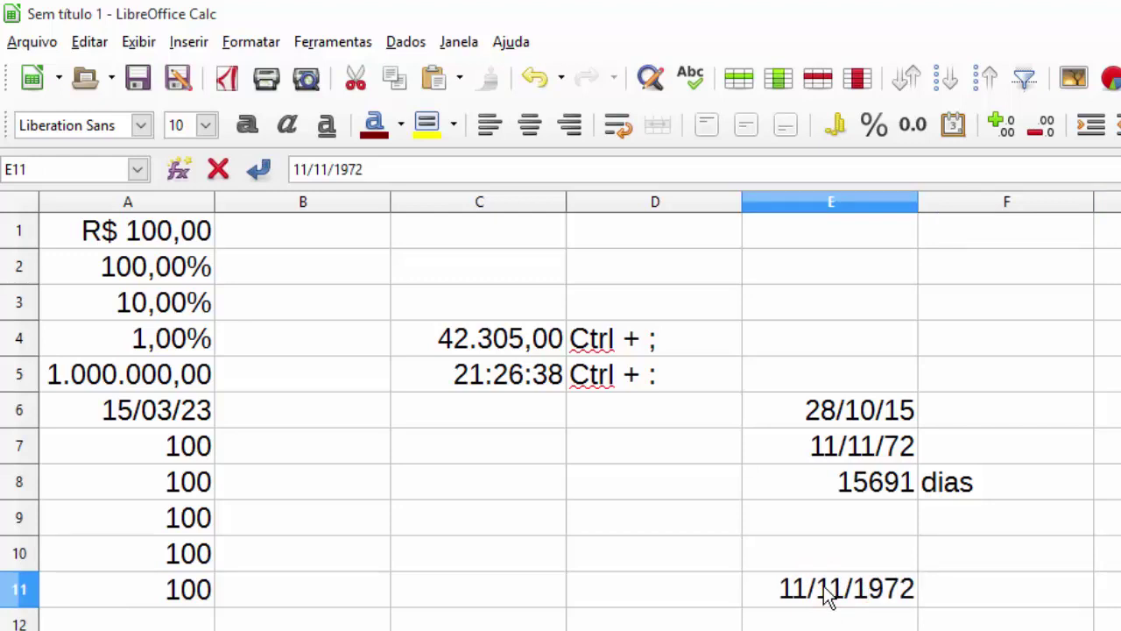
key("Return")
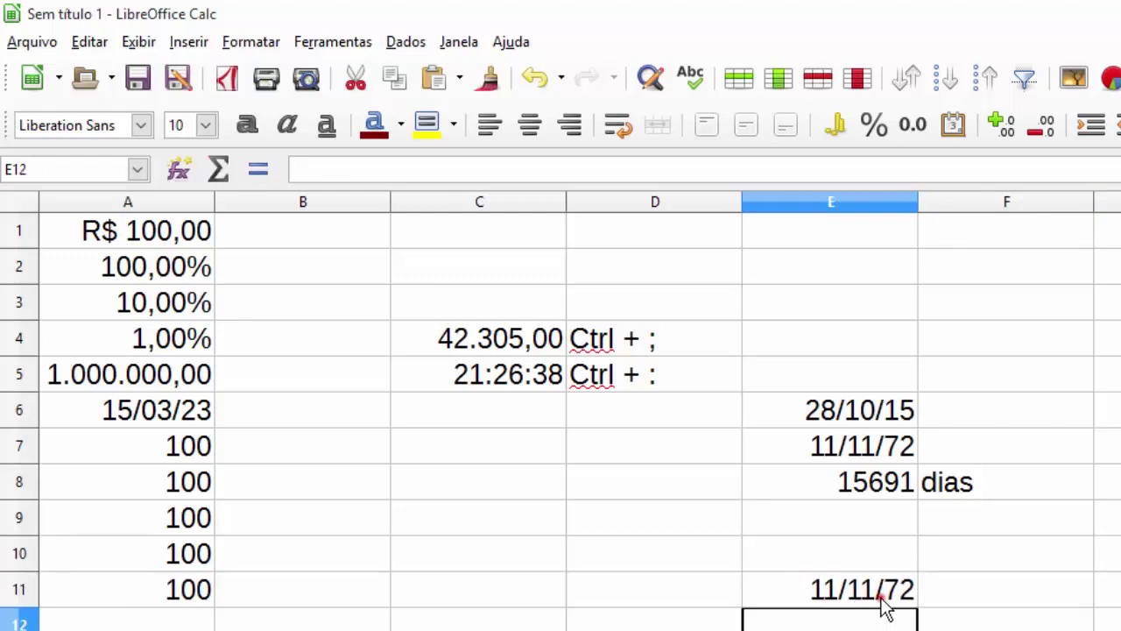
left_click(876, 595)
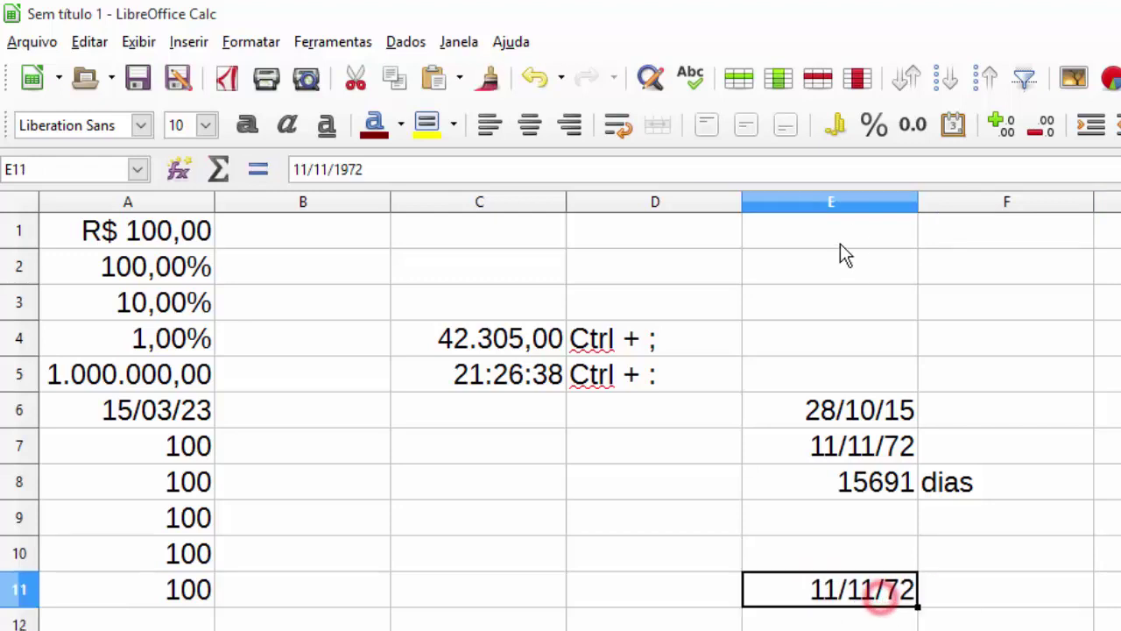
left_click(916, 137)
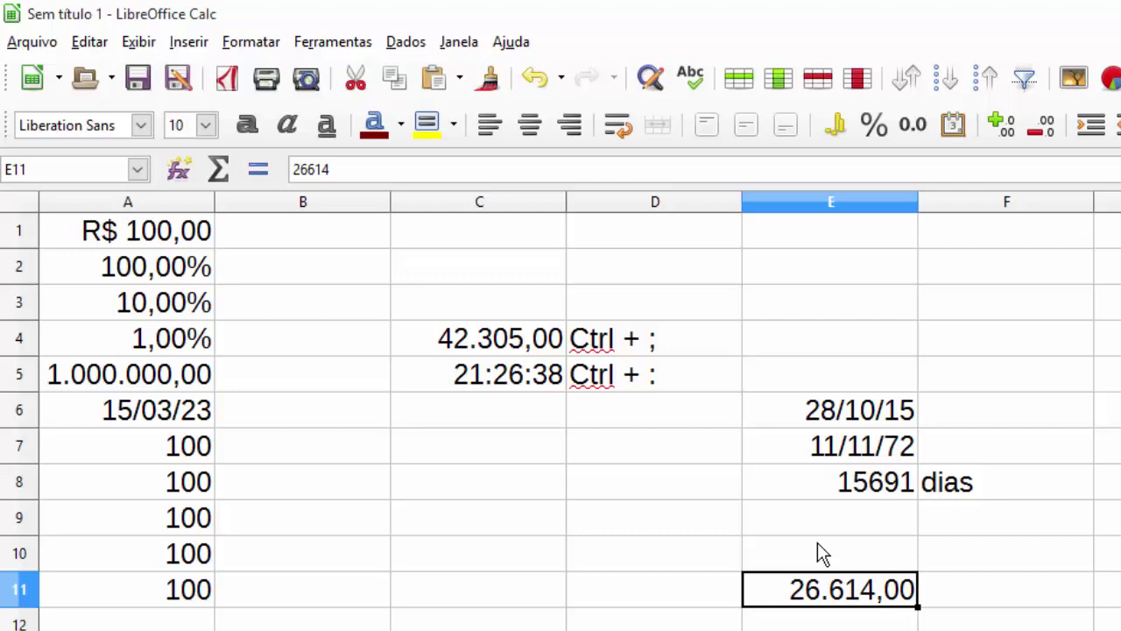
- Apply the number format to the time in cell C5
key("Up")
key("Up")
key("Up")
key("Left")
key("Left")
key("Up")
key("Up")
key("Up")
key("Up")
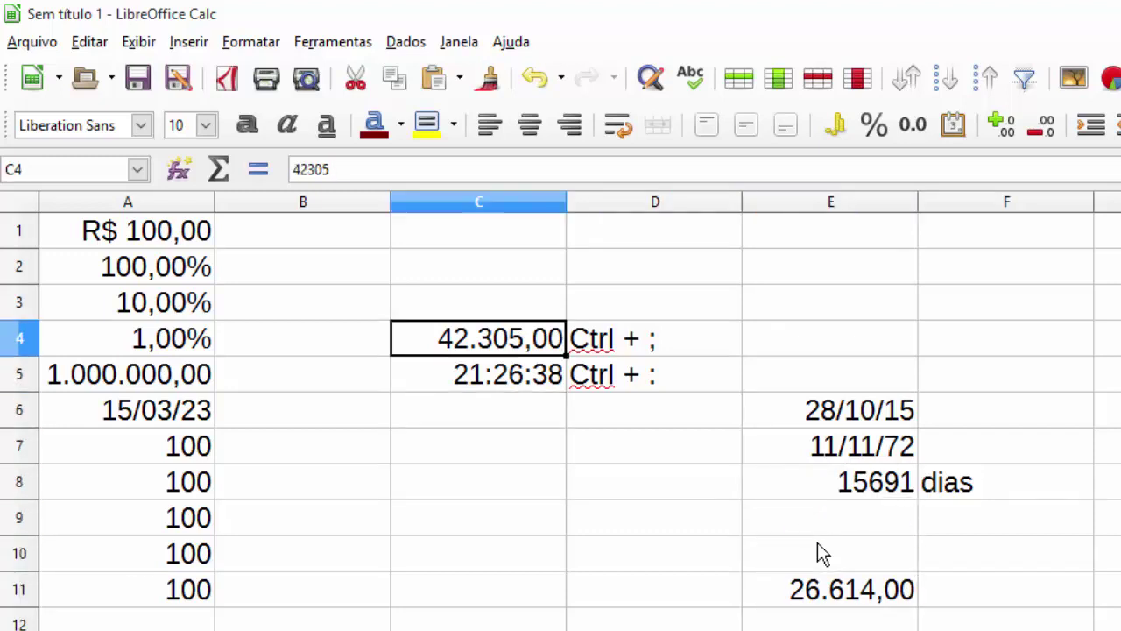
key("Down")
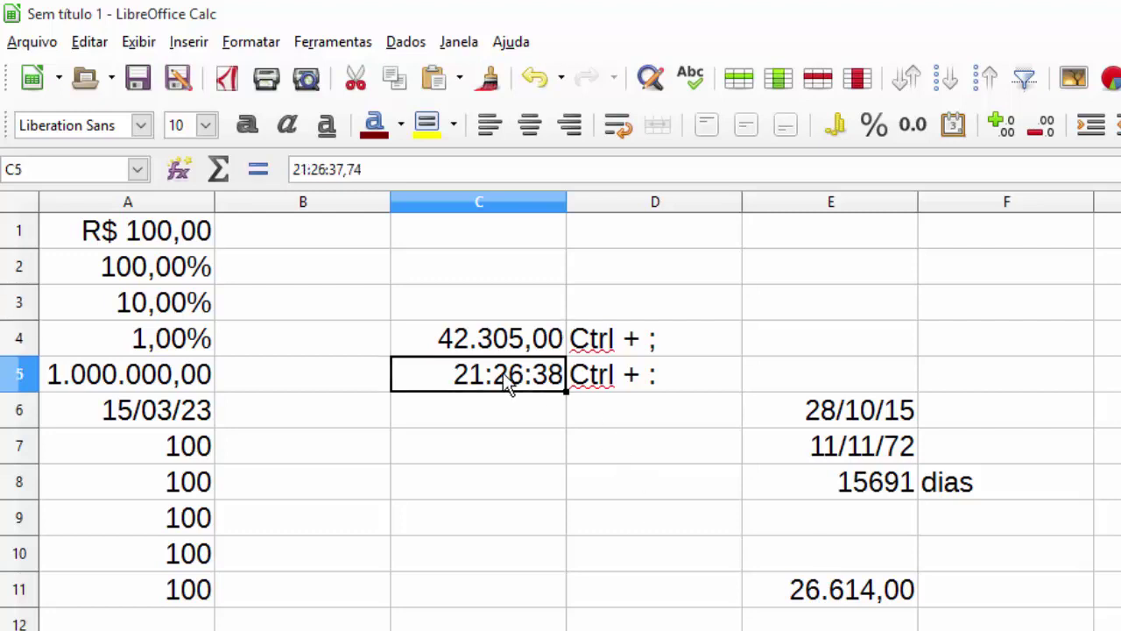
left_click(914, 128)
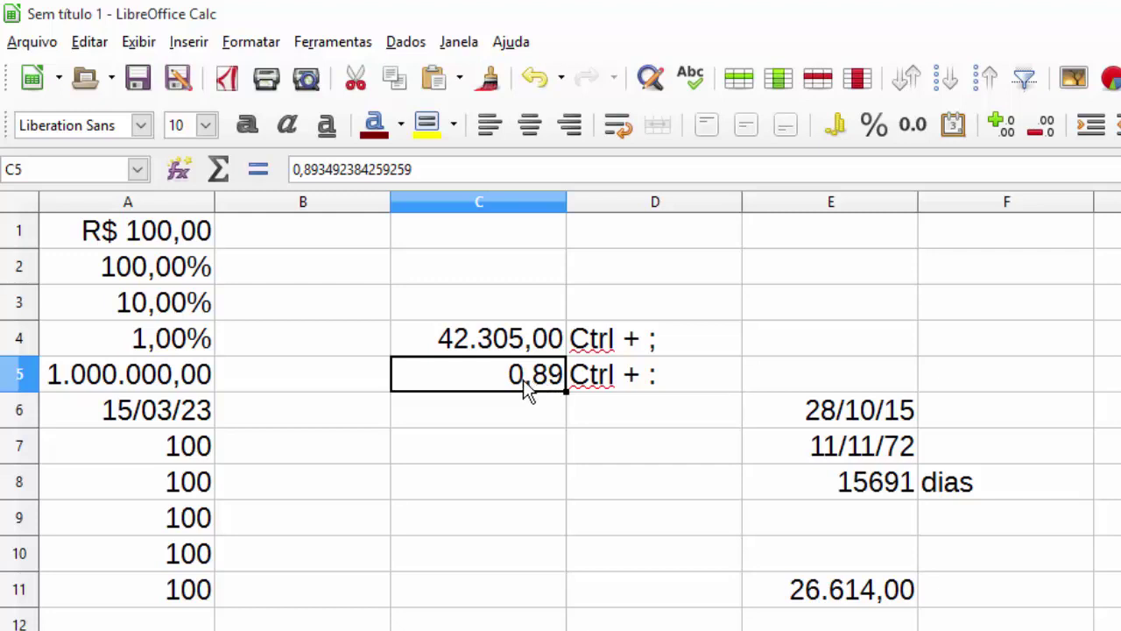
- Enter the value 0,5 in cell C9
left_click(519, 516)
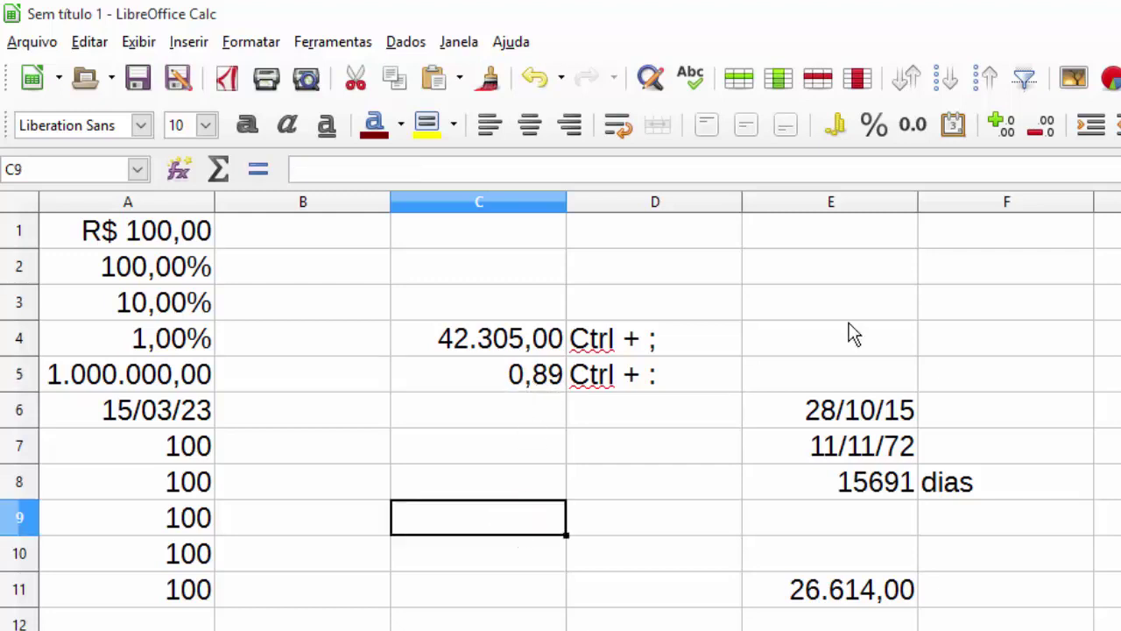
type("0,5")
key("Return")
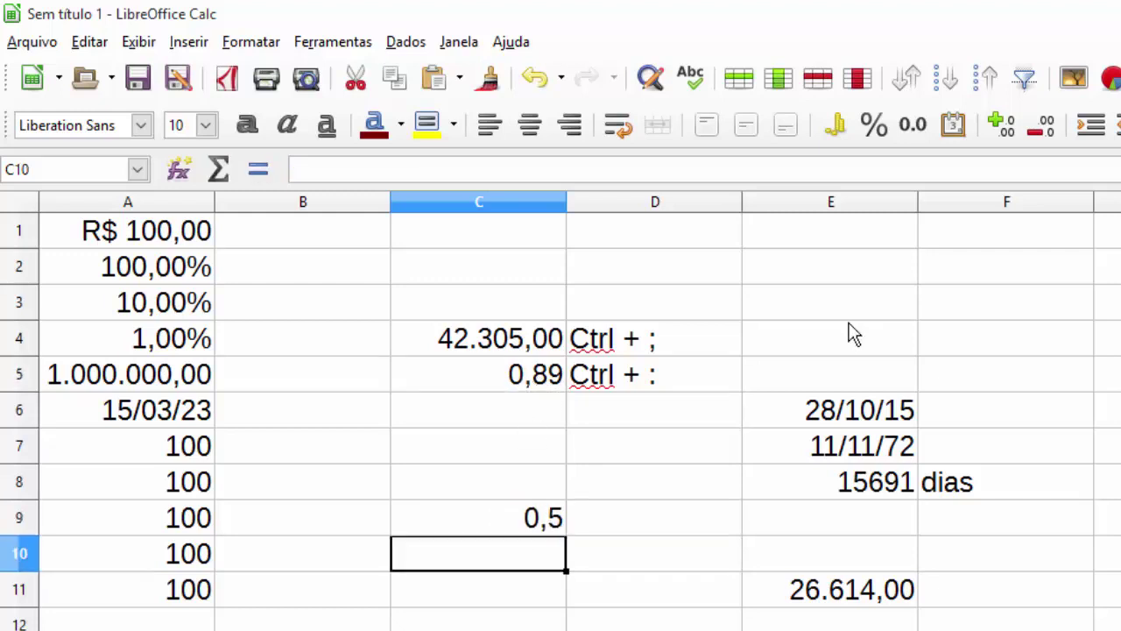
- Format cell C9 with the Hora category, using the 13:37:46 time format (HH:MM:SS)
key("Up")
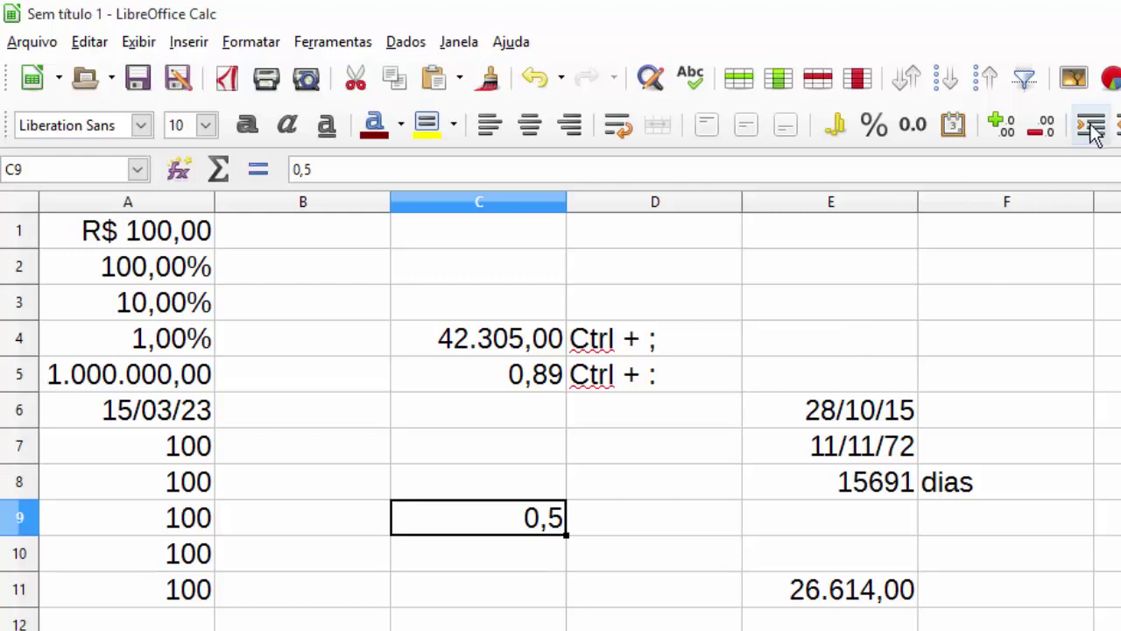
right_click(536, 495)
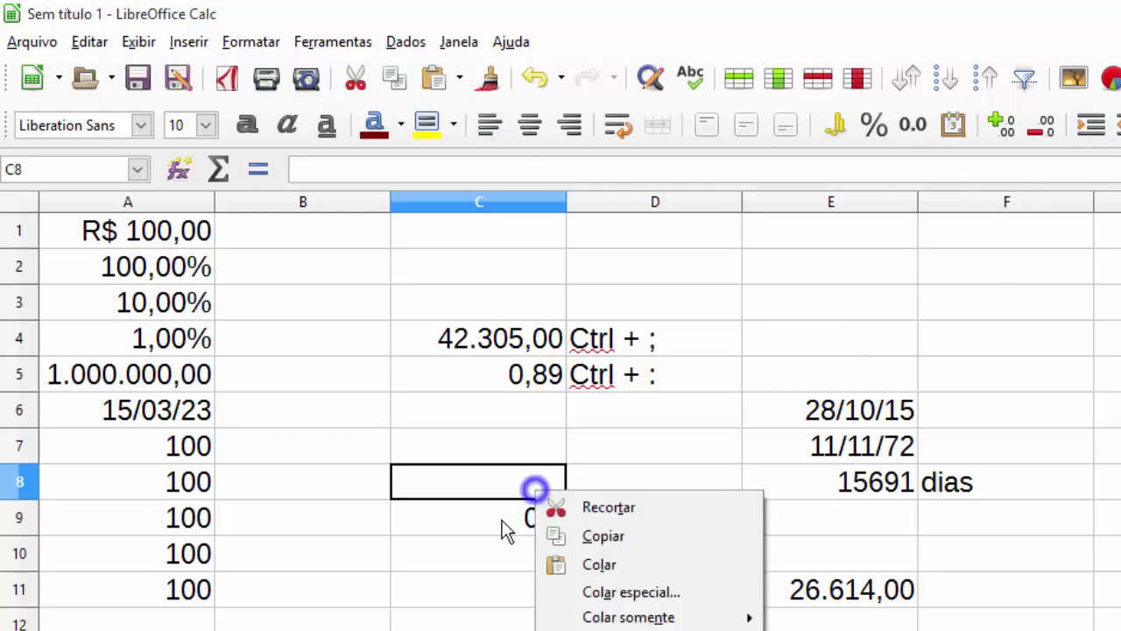
left_click(465, 528)
right_click(475, 513)
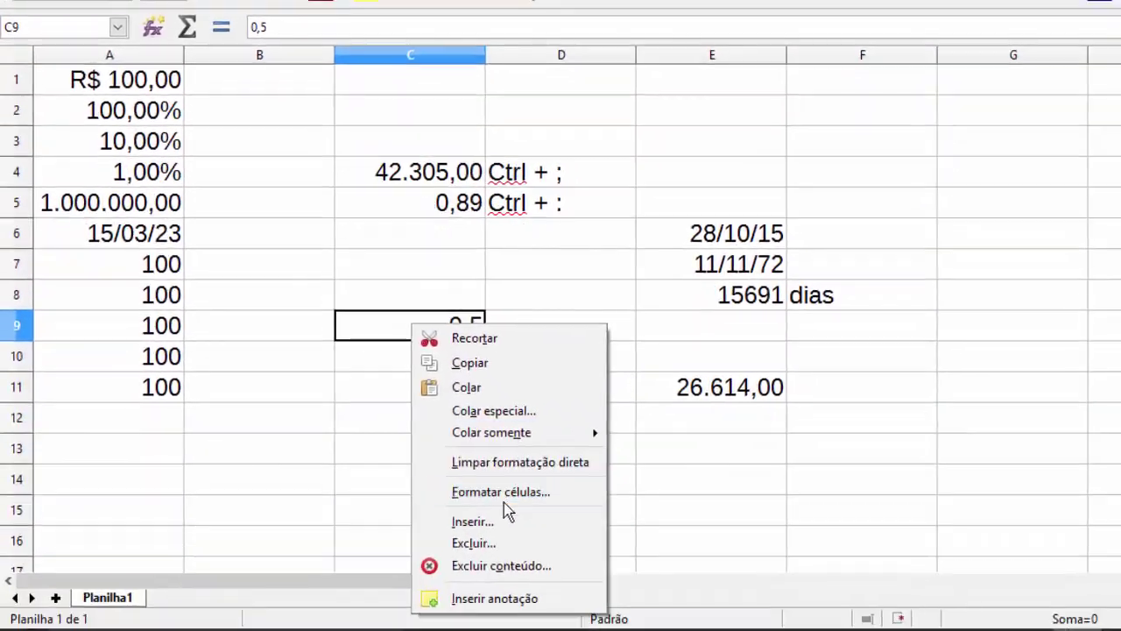
left_click(504, 495)
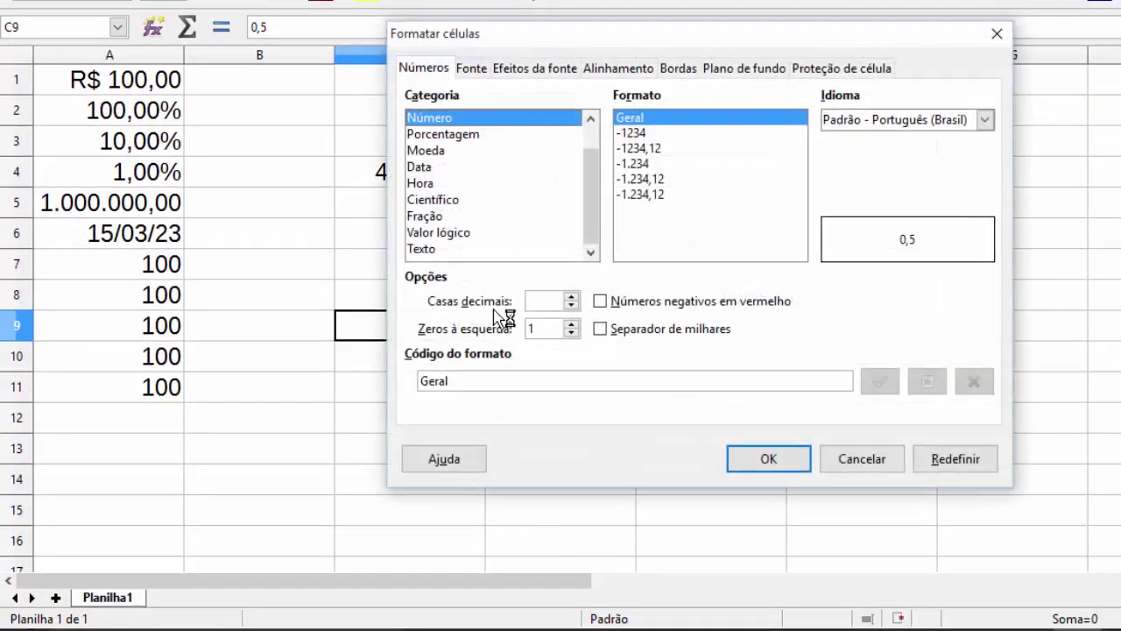
left_click(435, 151)
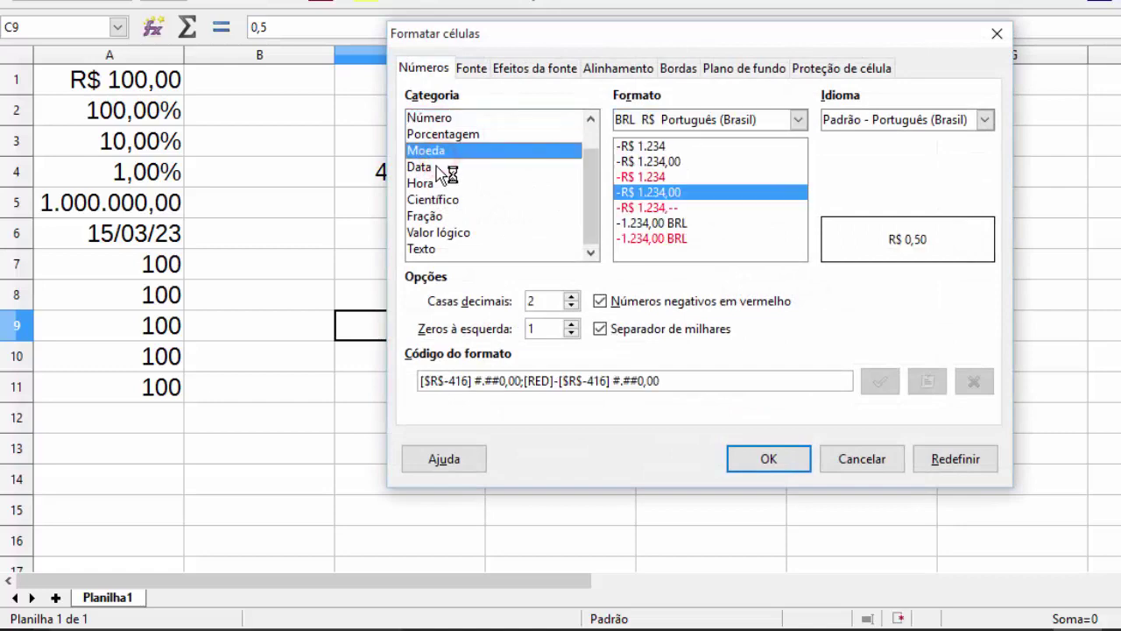
left_click(440, 184)
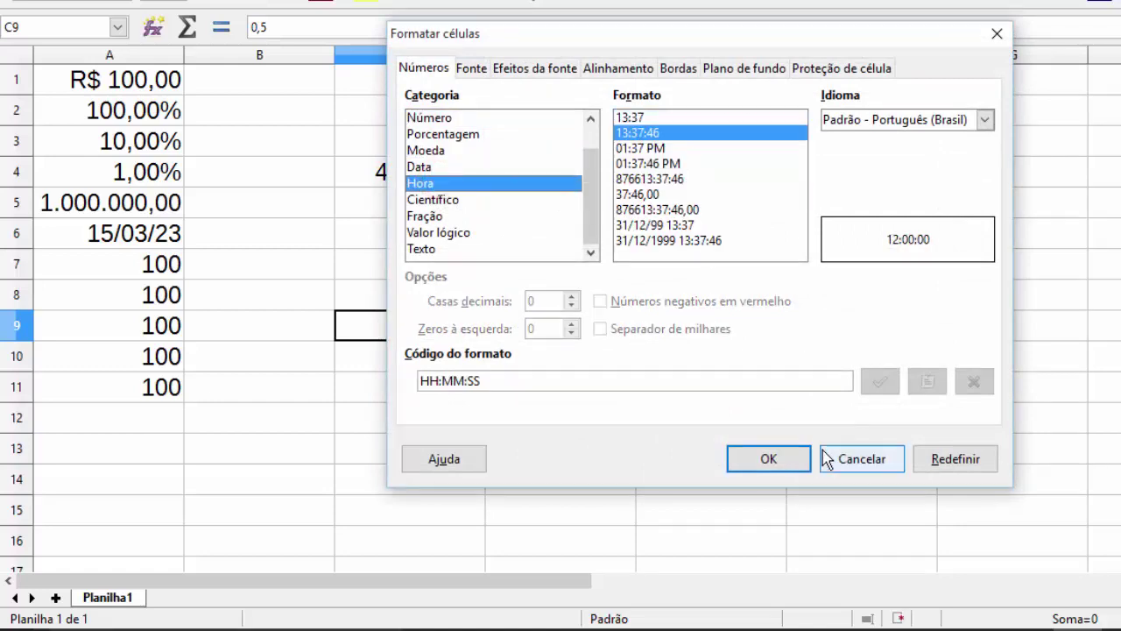
left_click(791, 461)
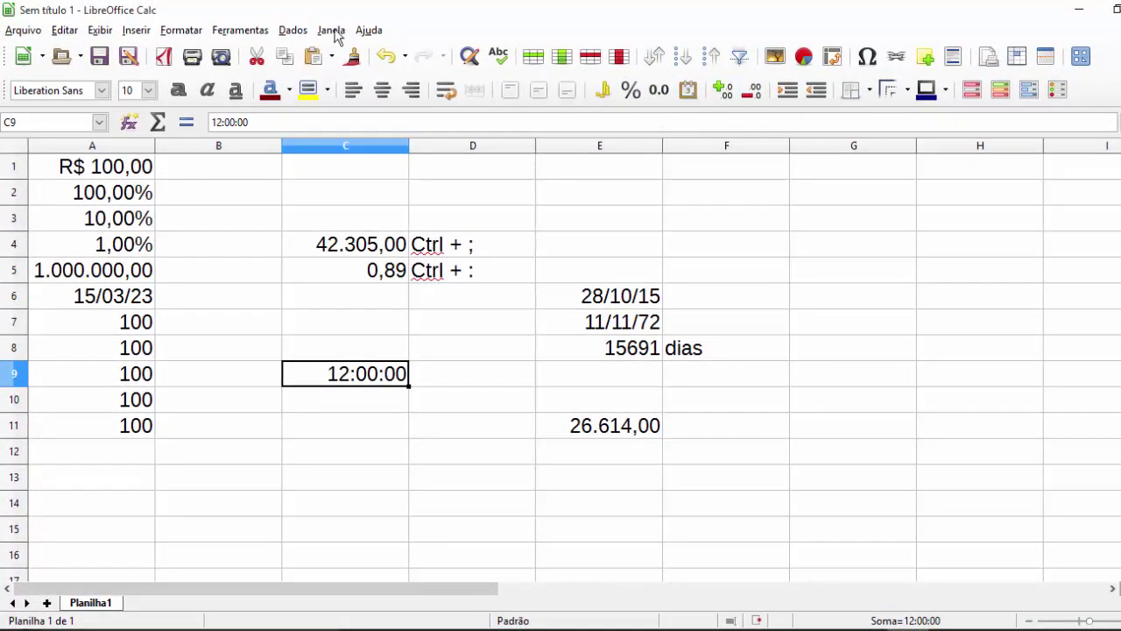
- Examine the number format categories from Número to Texto and the font settings available for cell C9, without applying any change
left_click(190, 33)
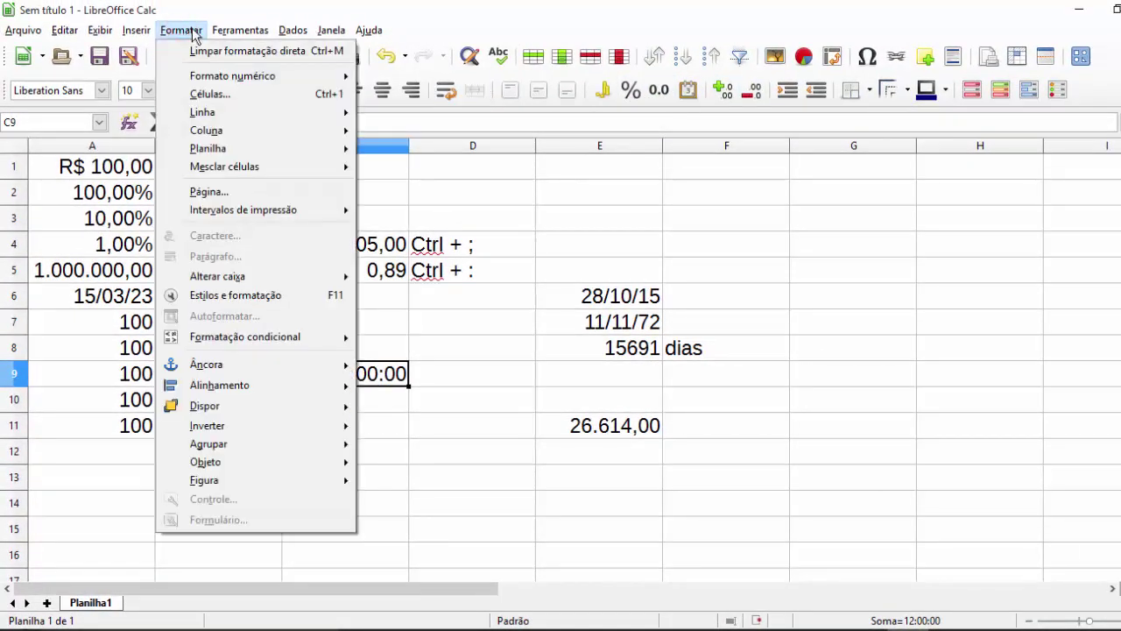
left_click(213, 93)
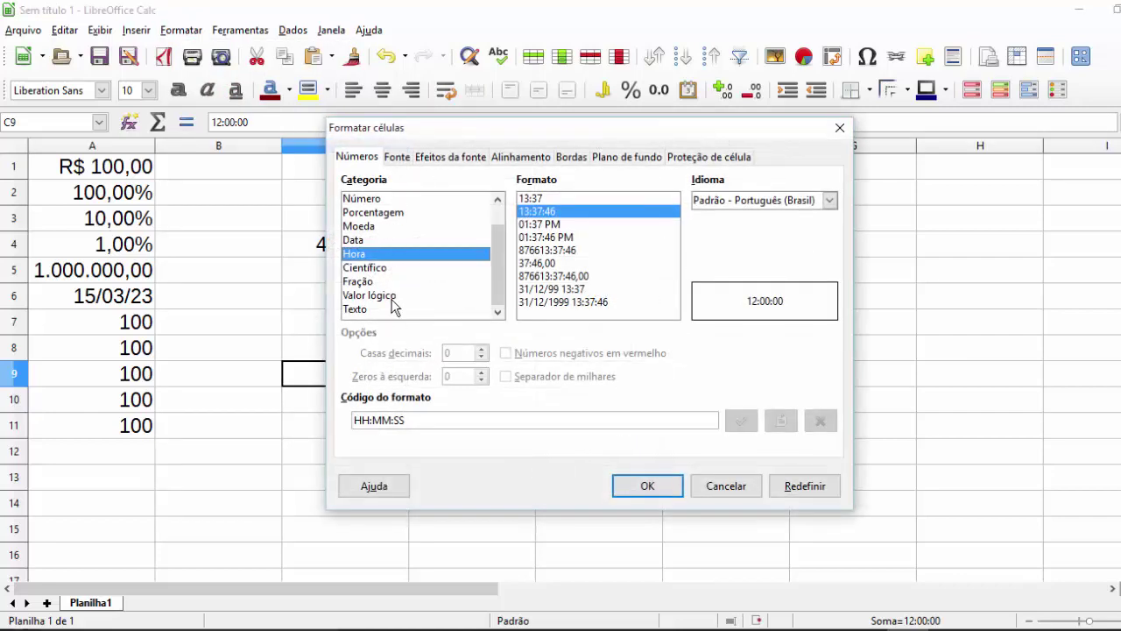
left_click(356, 198)
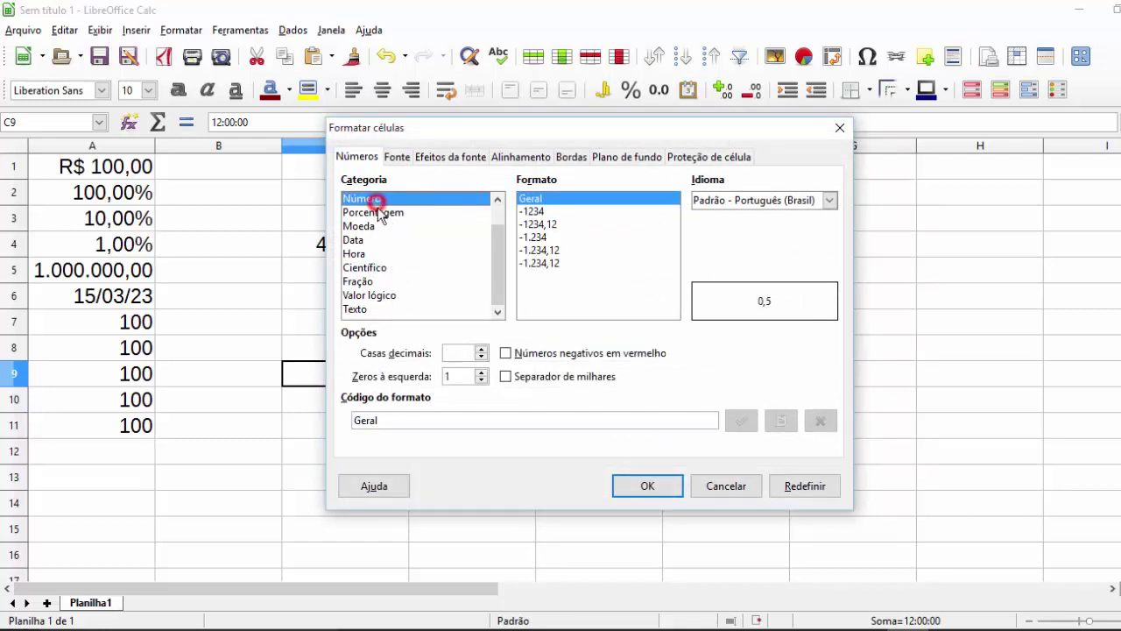
left_click(379, 212)
left_click(380, 226)
left_click(380, 240)
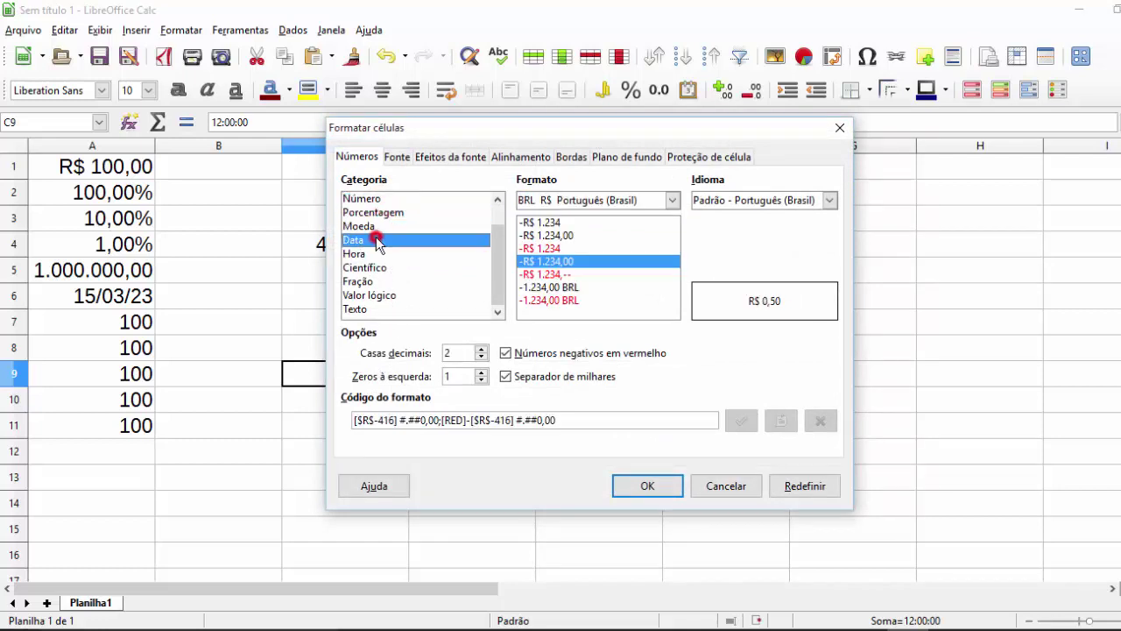
left_click(373, 254)
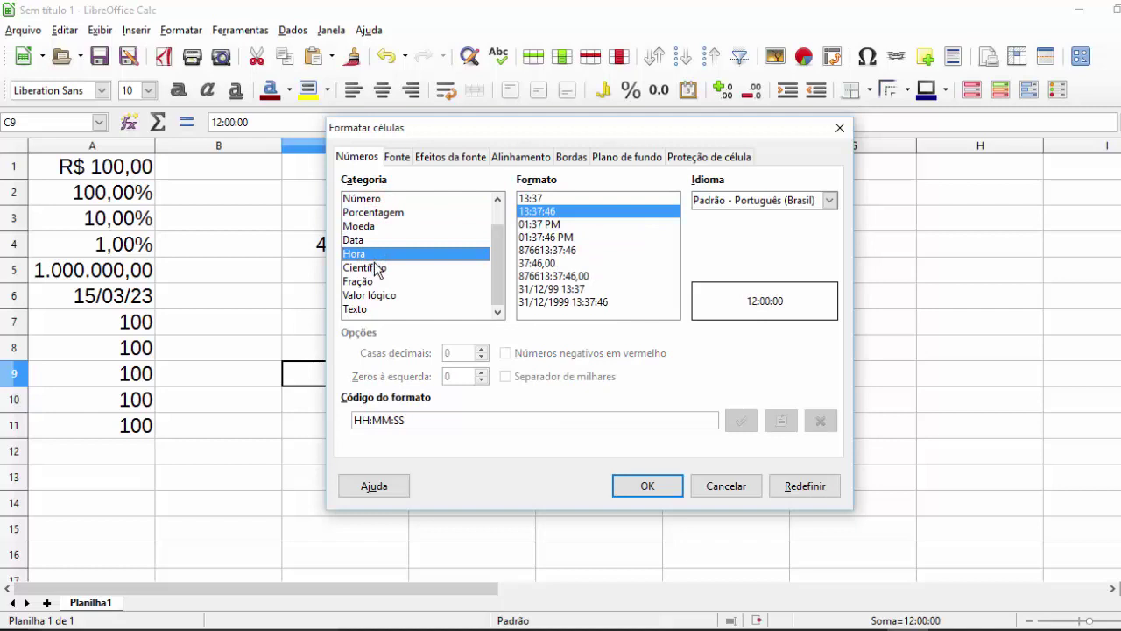
left_click(375, 267)
left_click(382, 281)
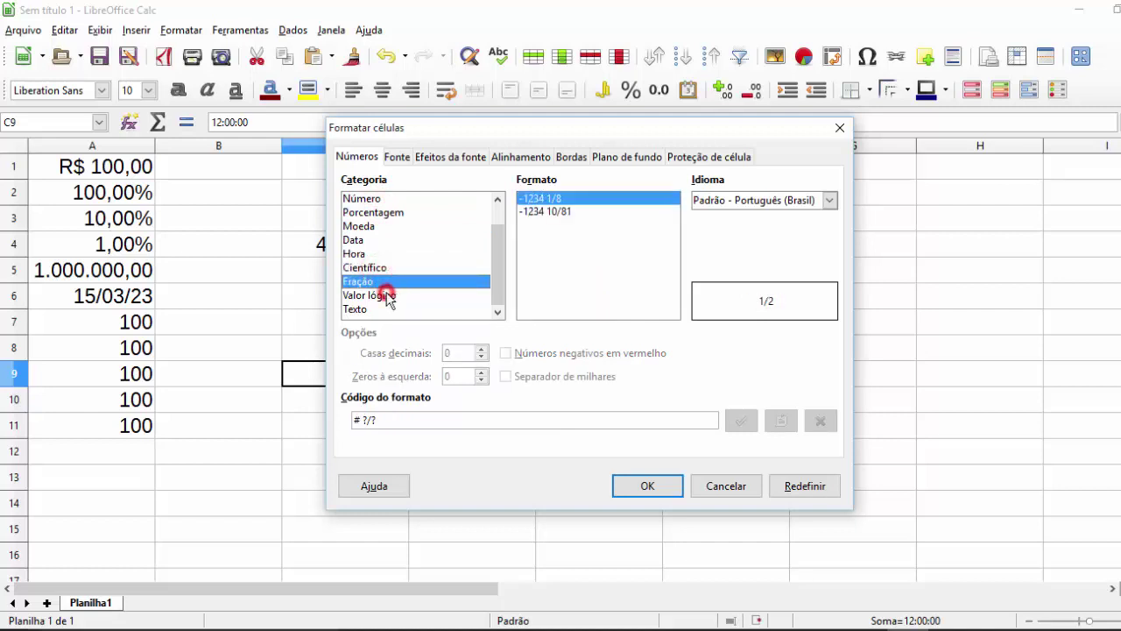
left_click(387, 295)
left_click(391, 310)
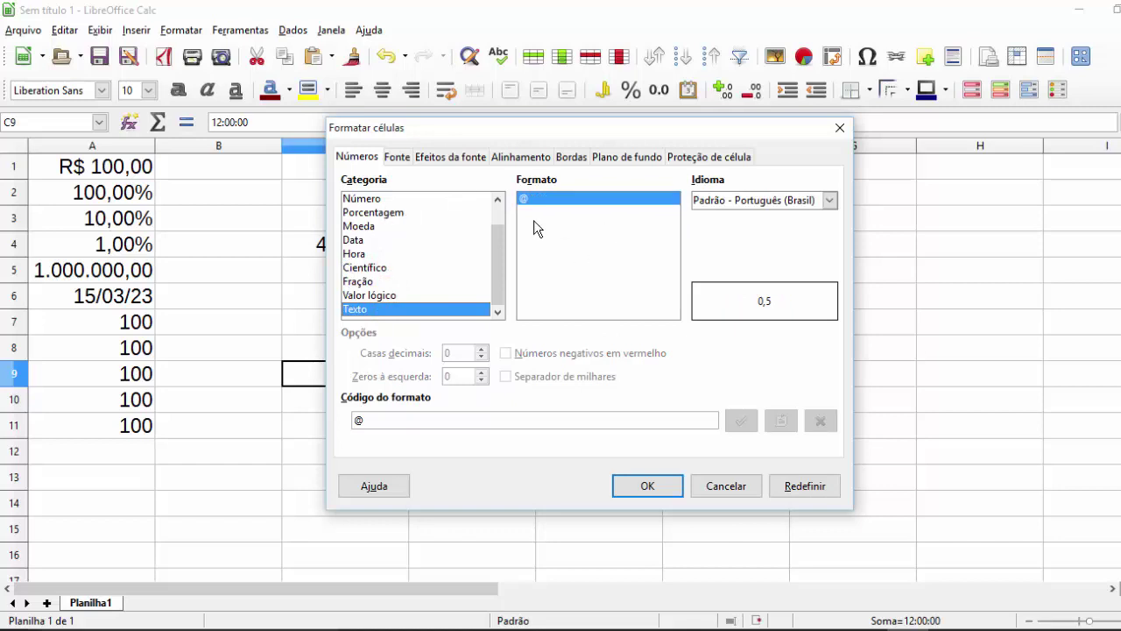
left_click(396, 157)
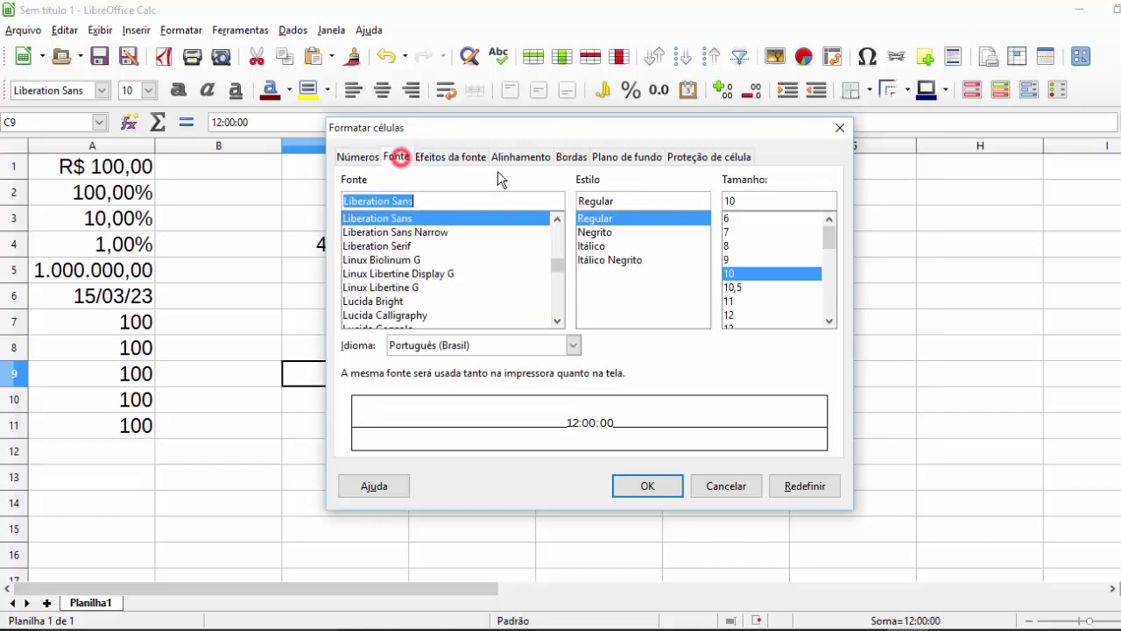
key("Escape")
left_click(559, 348)
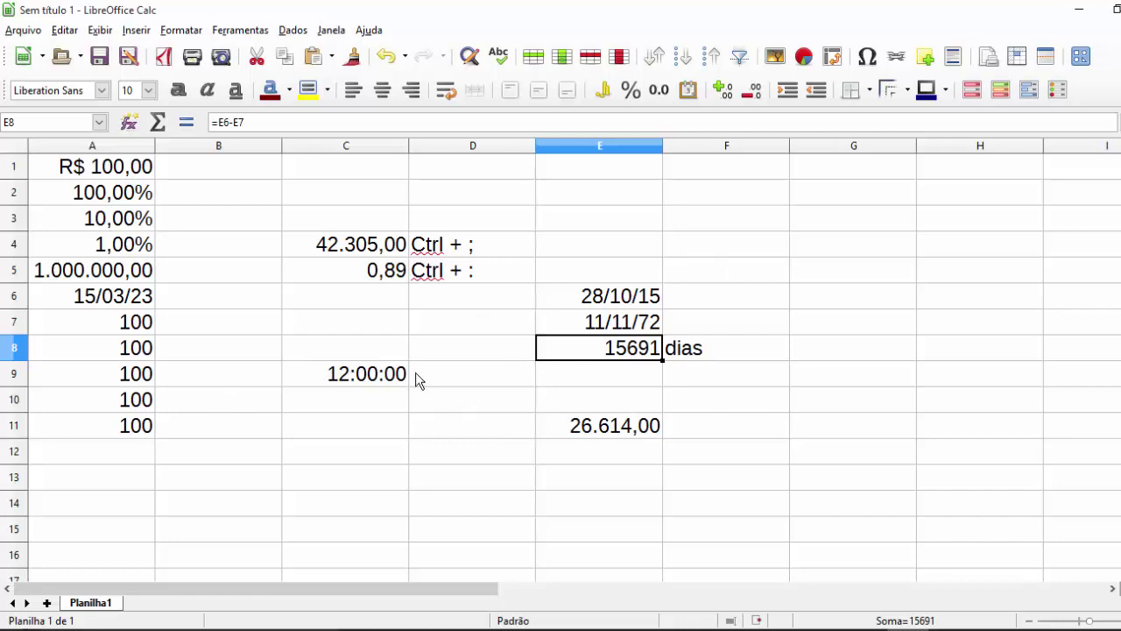
- Calculate a division in cell C13 with the formula =88/13
left_click(312, 473)
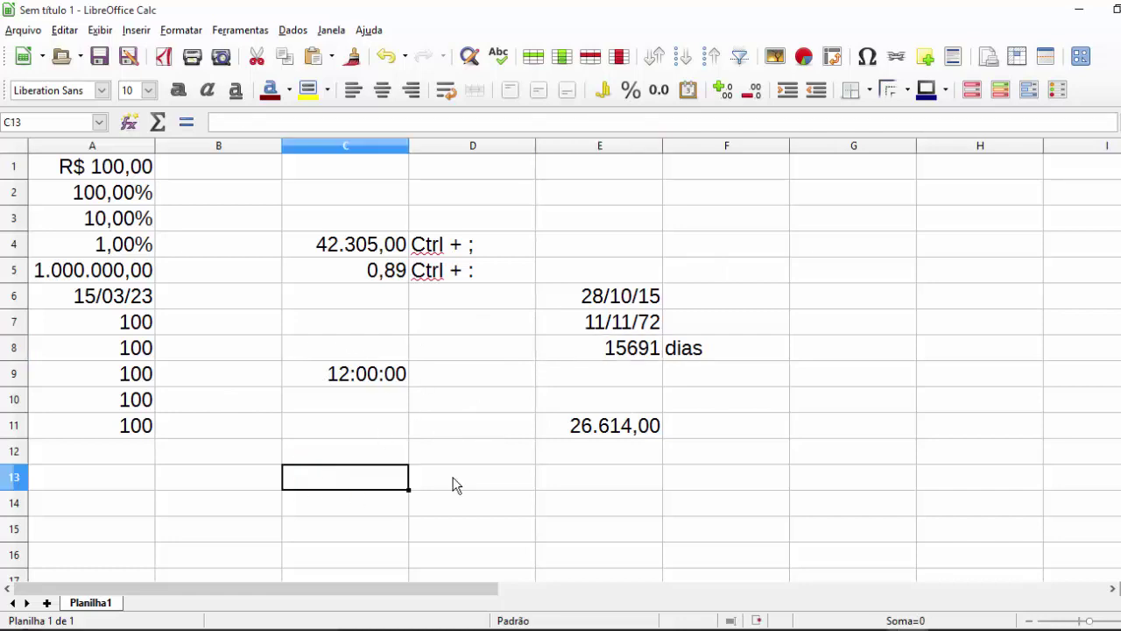
type("=88")
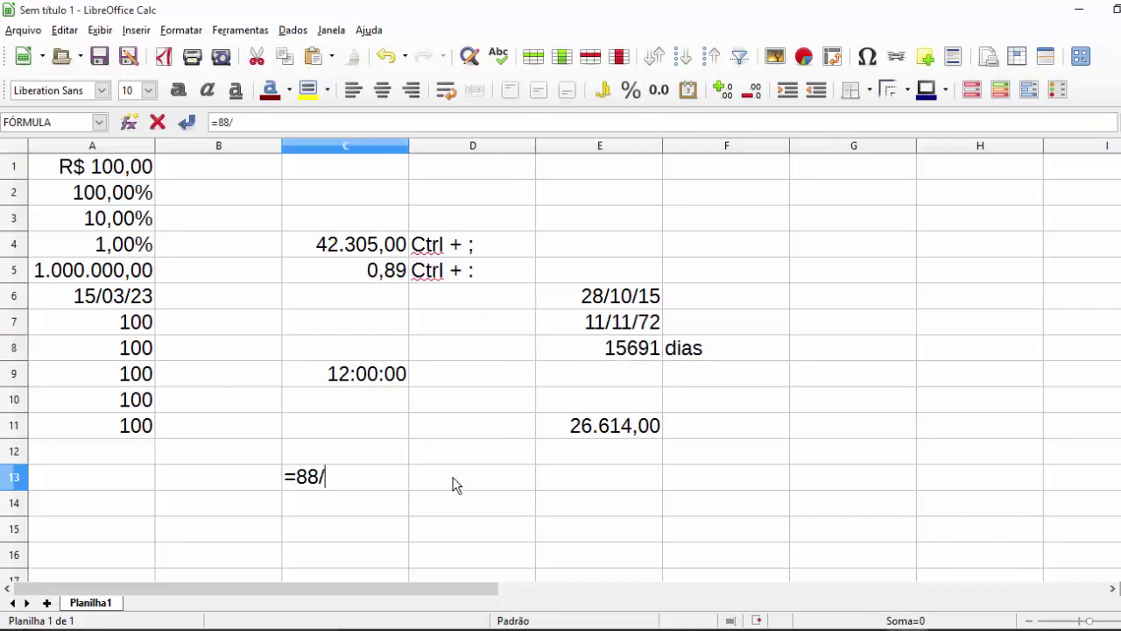
type("/13")
key("Return")
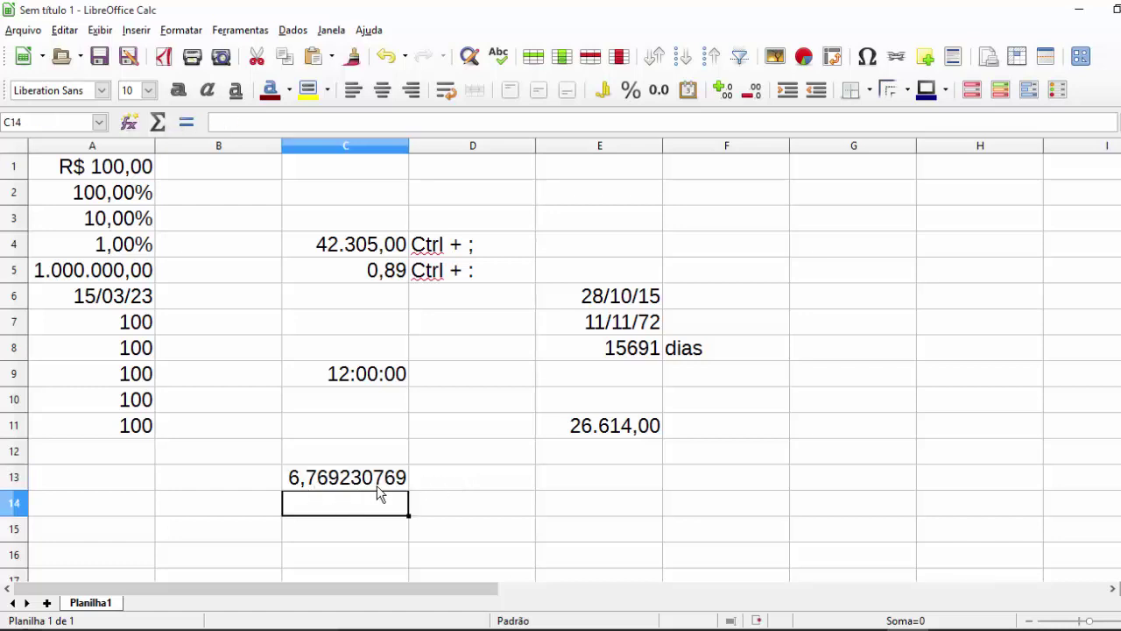
- Reduce the result in cell C13 to two decimal places, briefly adding a third decimal and removing it again
left_click(328, 484)
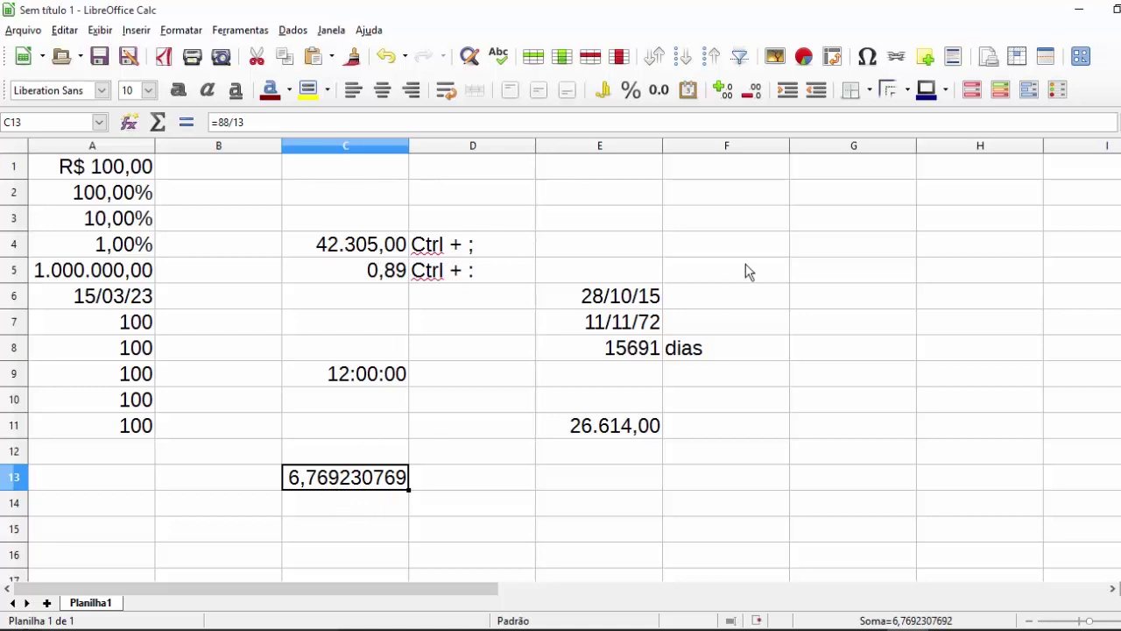
left_click(753, 92)
left_click(752, 91)
left_click(752, 92)
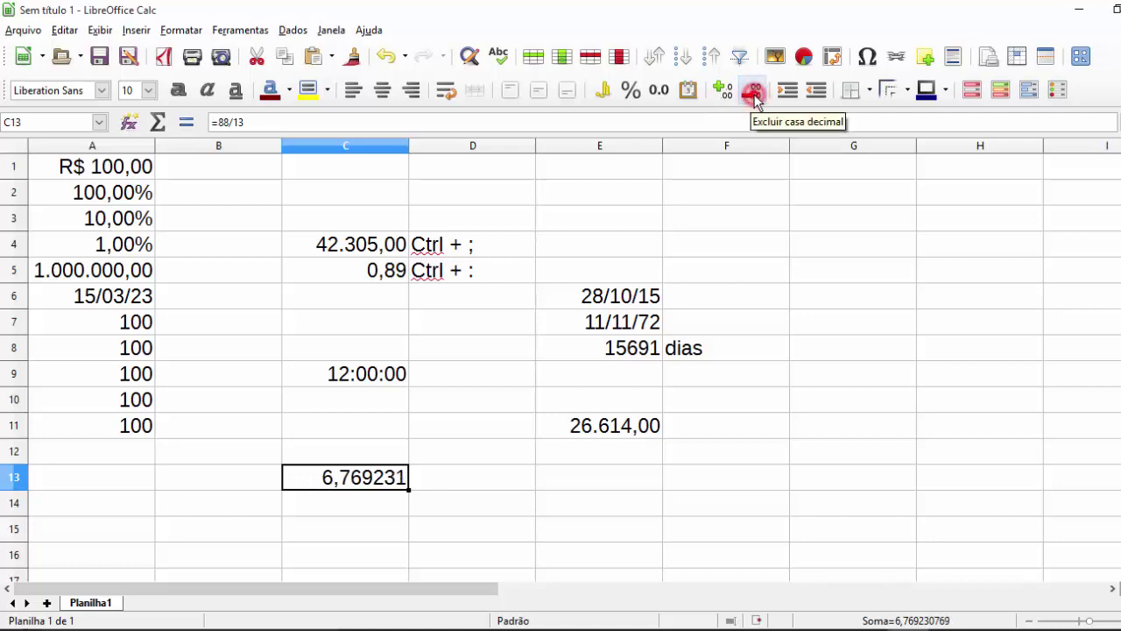
left_click(753, 91)
left_click(754, 91)
left_click(753, 91)
left_click(753, 91)
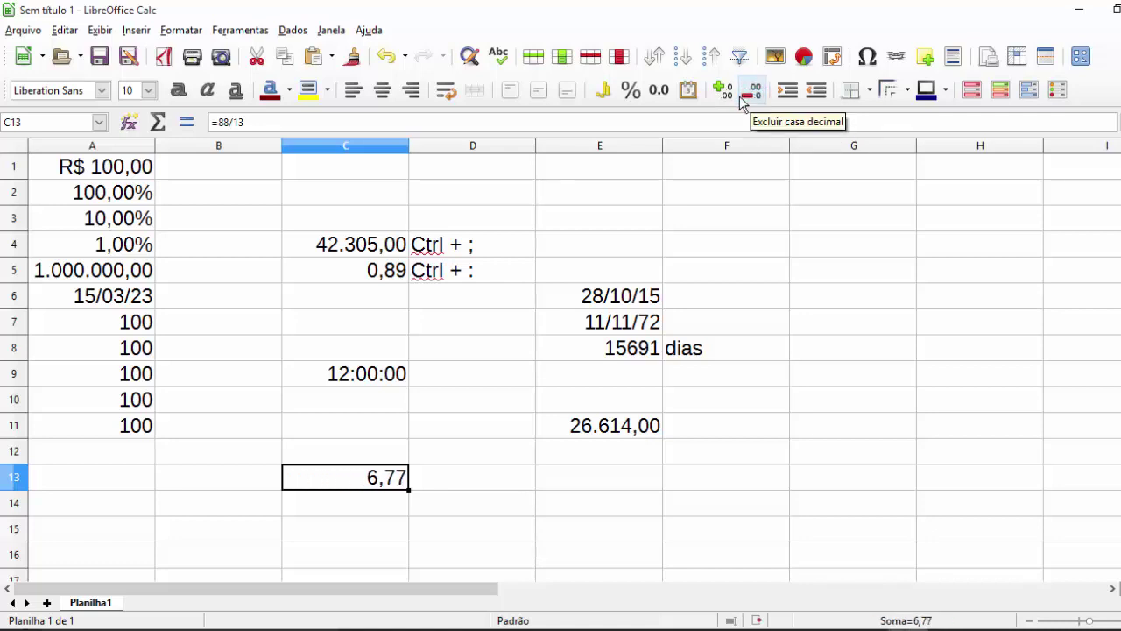
left_click(722, 90)
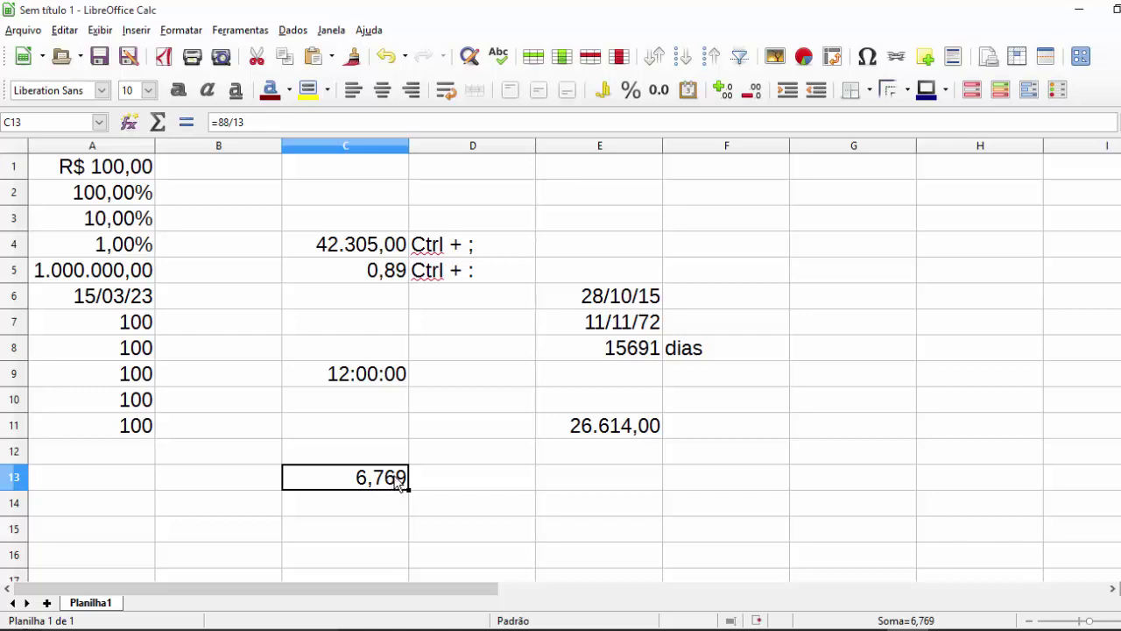
left_click(751, 96)
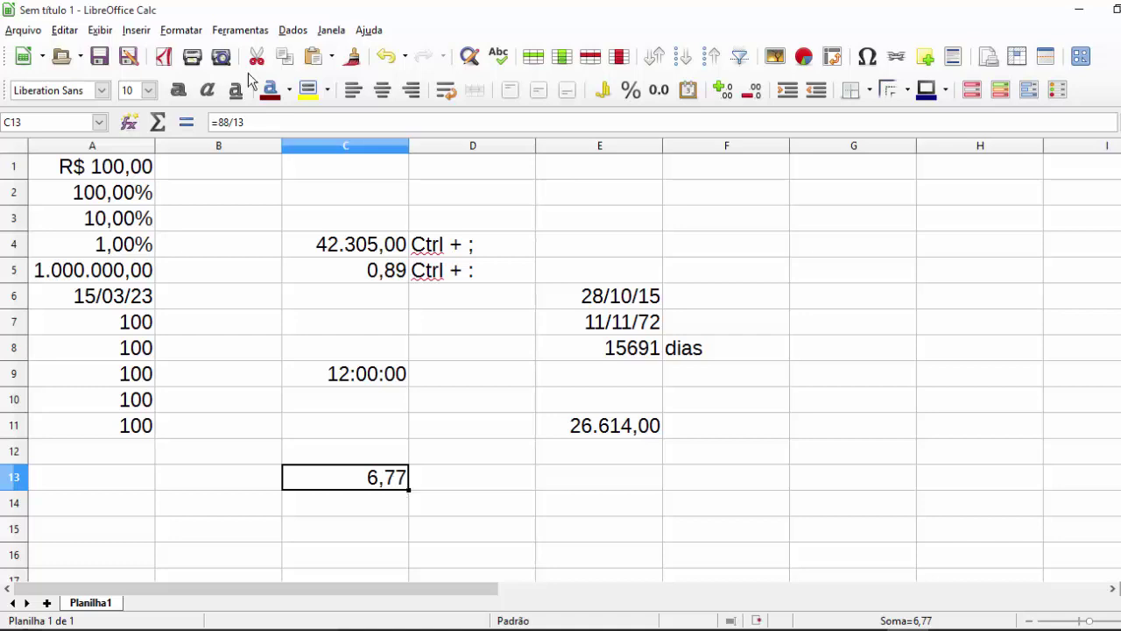
key("alt")
key("alt")
left_click(373, 402)
left_click(483, 423)
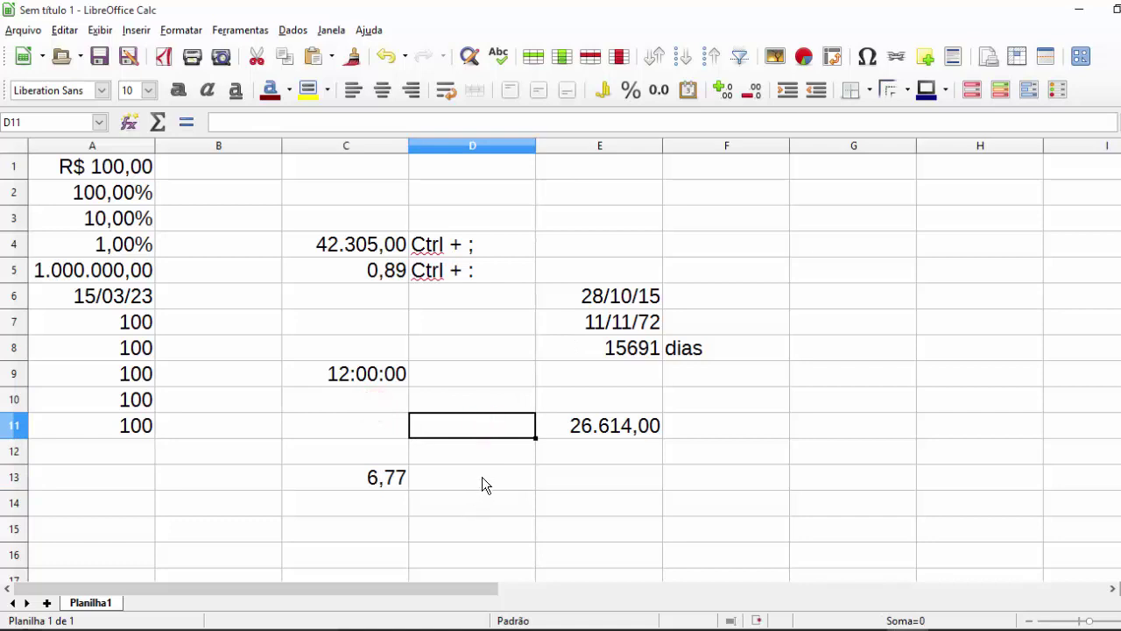
- Insert the current date in cell D16
scroll(483, 477, "down", 2)
scroll(487, 469, "up", 1)
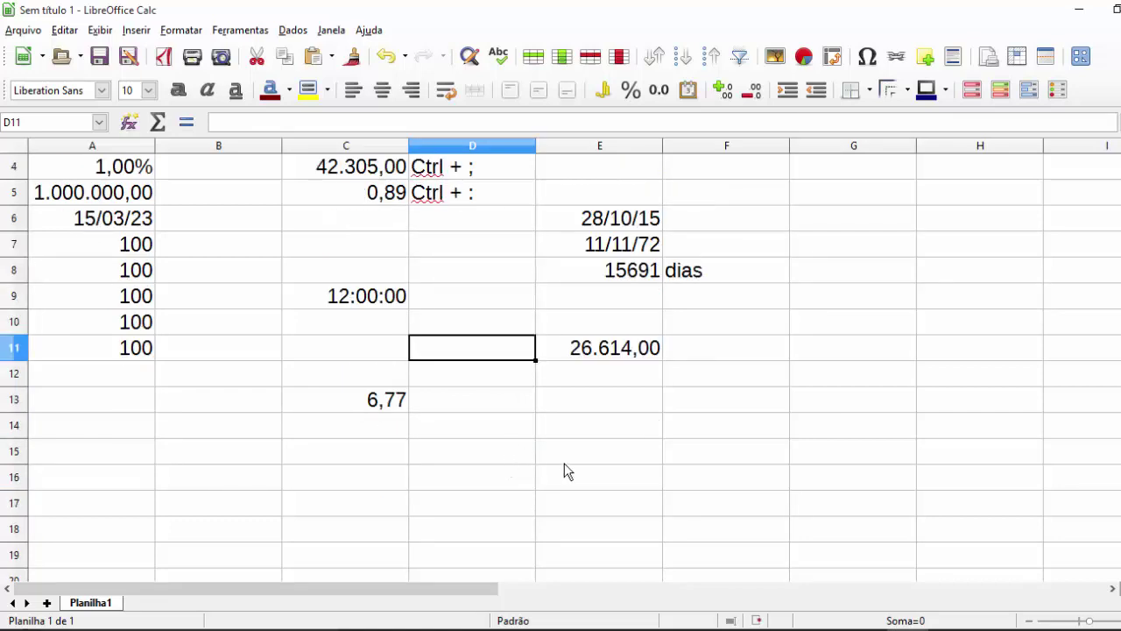
scroll(565, 464, "up", 1)
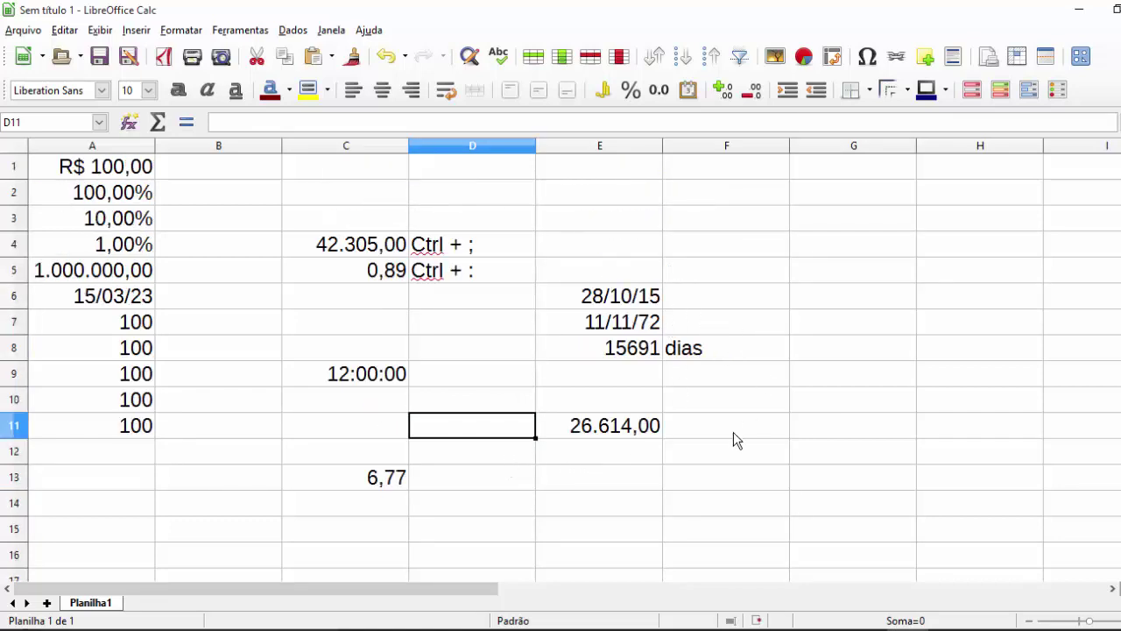
scroll(448, 473, "down", 1)
left_click(438, 472)
key("ctrl+semicolon")
key("Return")
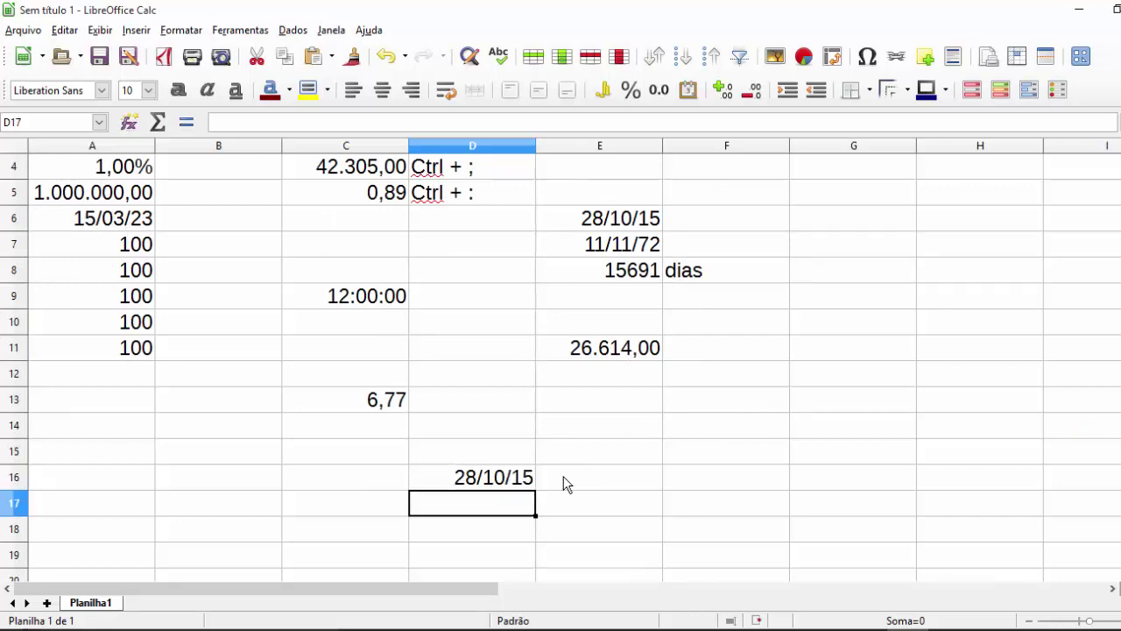
- Define a custom date format code for cell D16, building it up from dd through dd/mm and dd/mmm to dd/mmmm
key("Up")
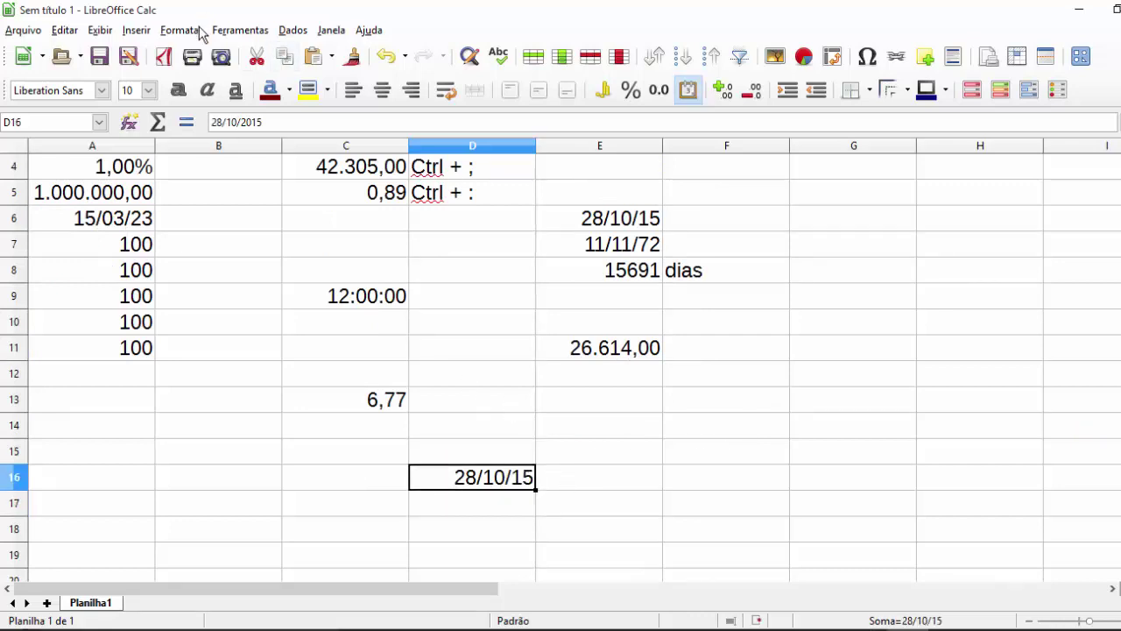
left_click(200, 34)
key("Escape")
key("ctrl+1")
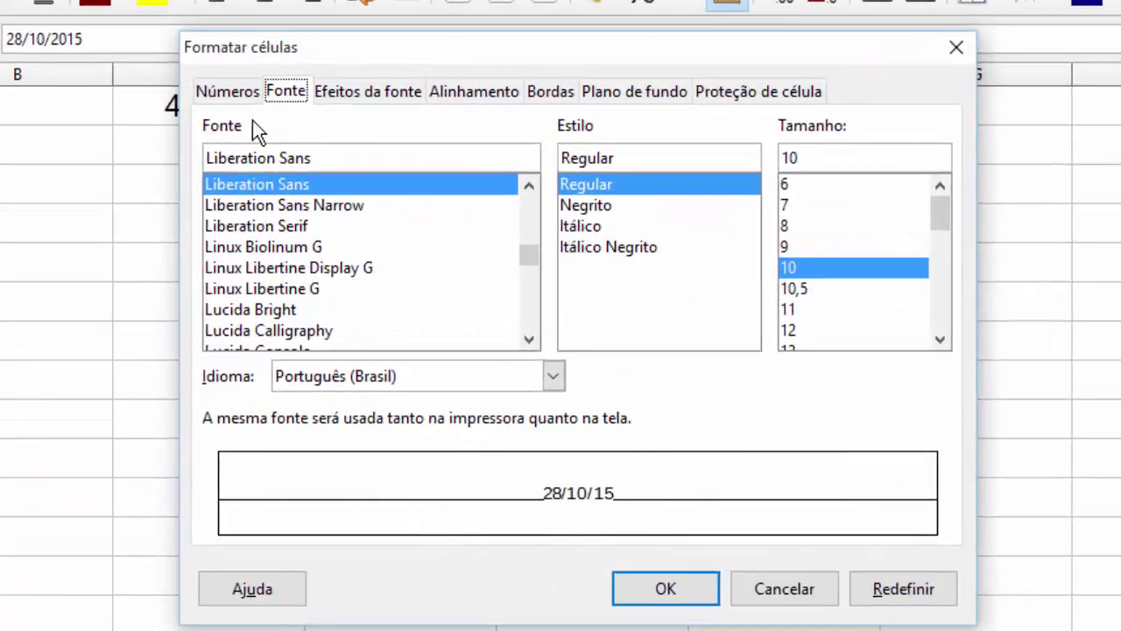
left_click(229, 91)
scroll(428, 271, "up", 1)
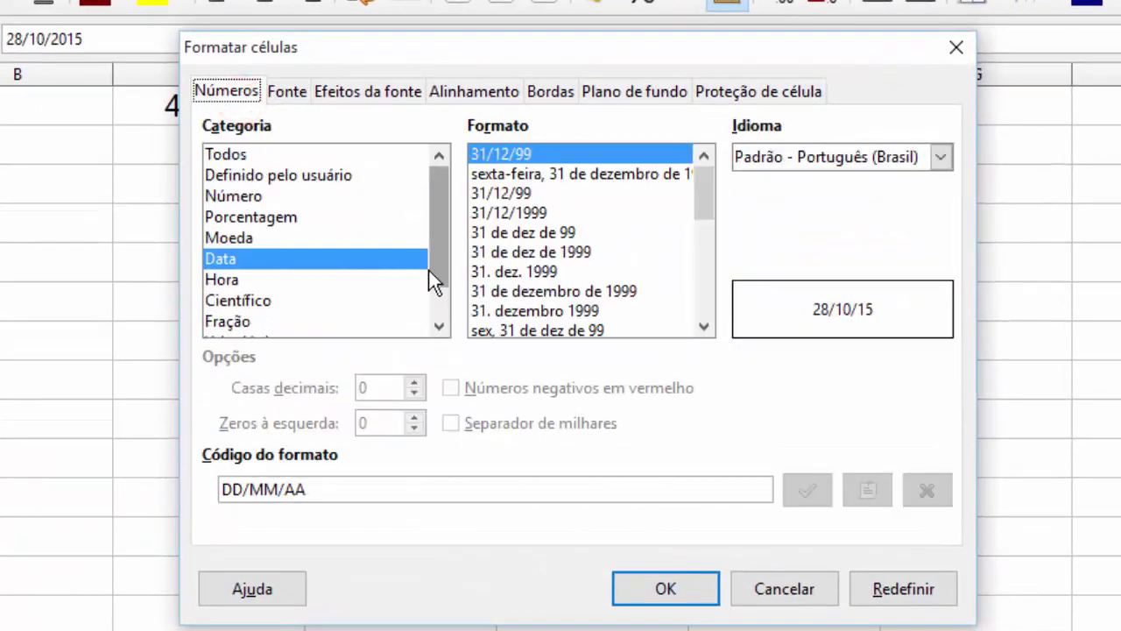
left_click(280, 178)
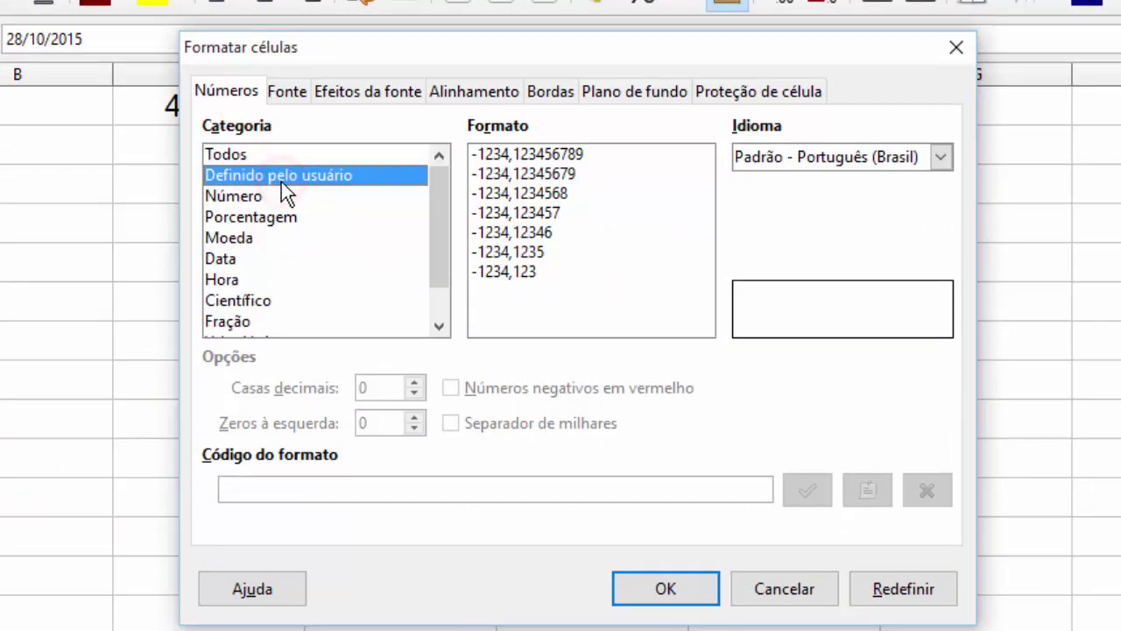
left_click(298, 482)
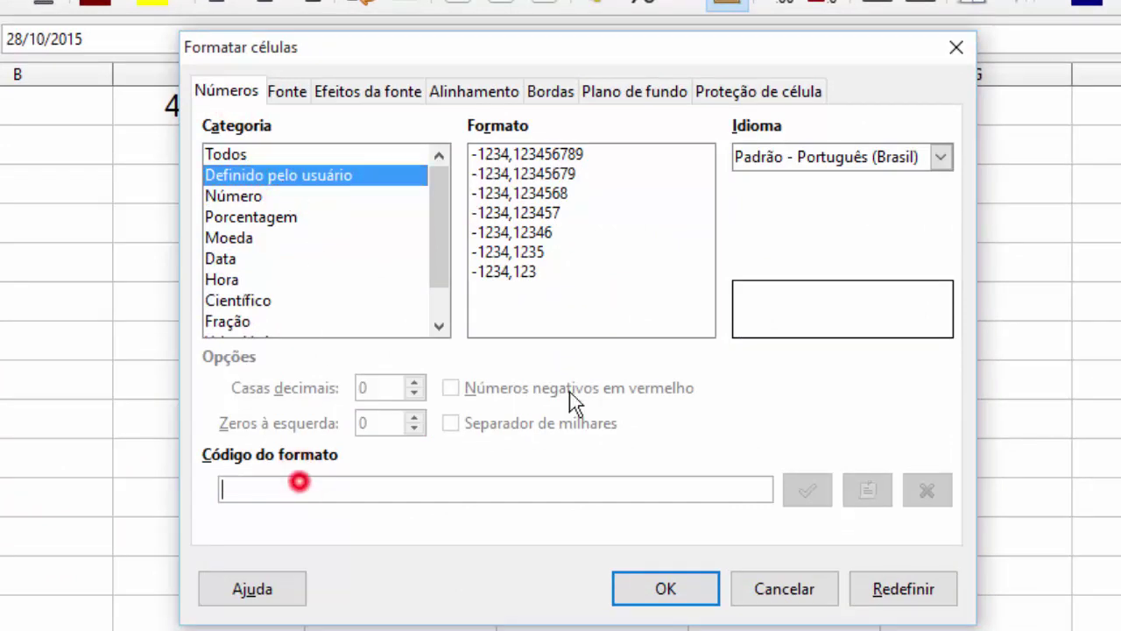
type("dd")
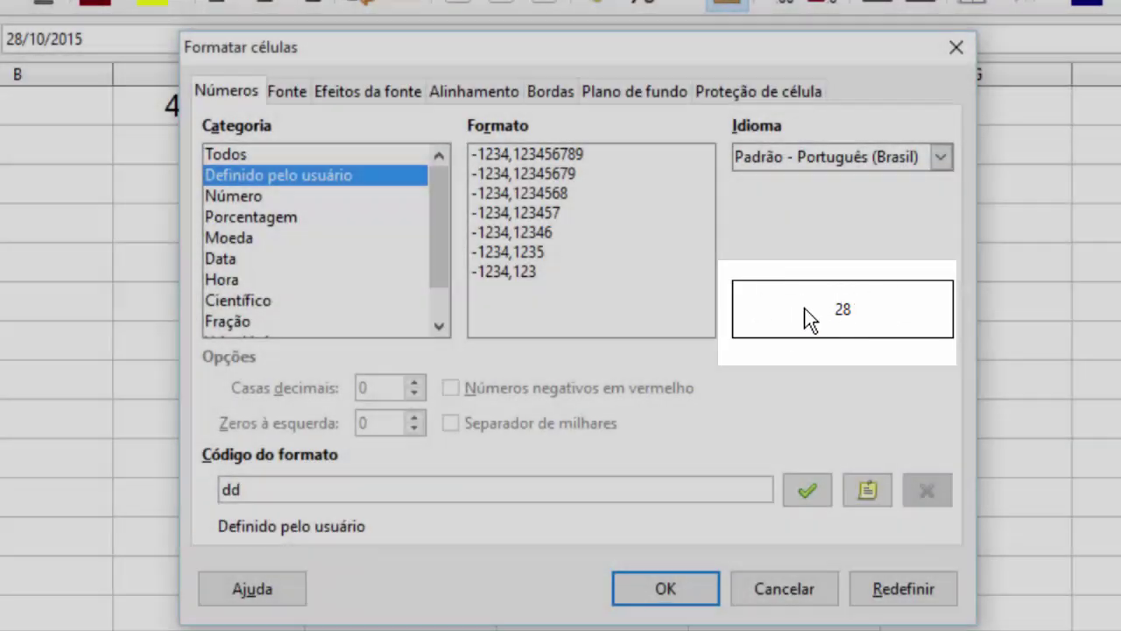
type("/mm")
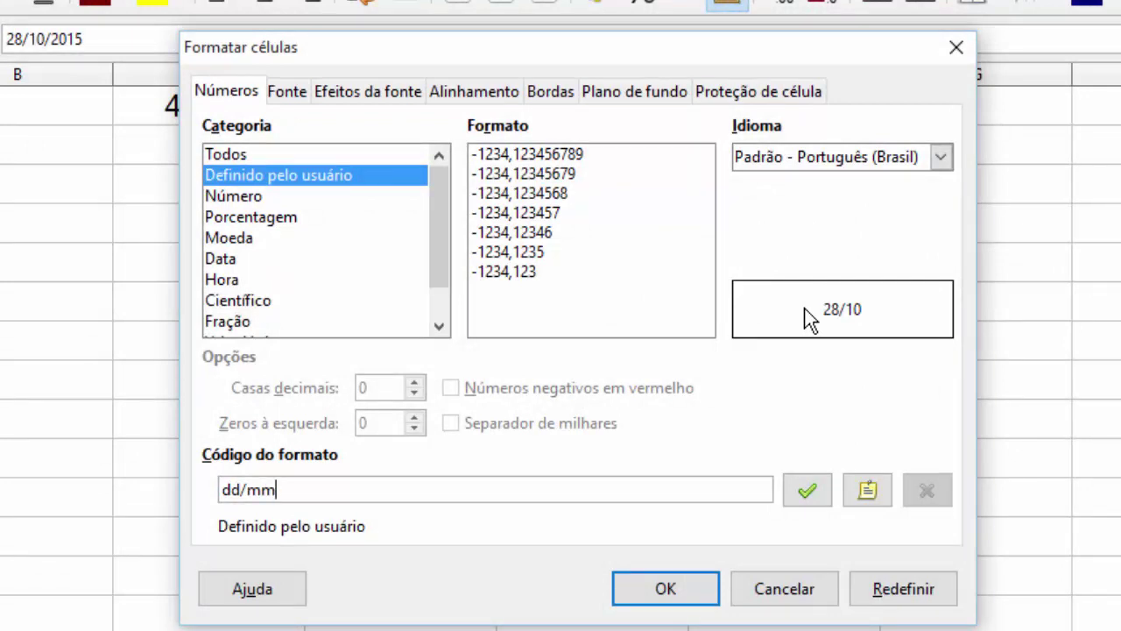
type("m")
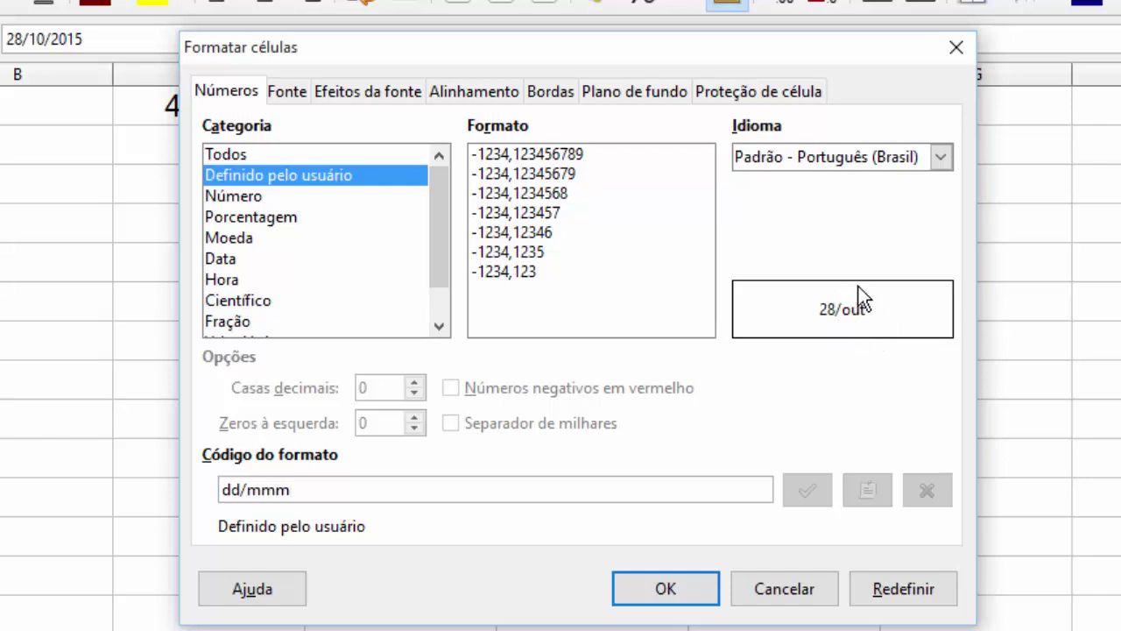
type("m")
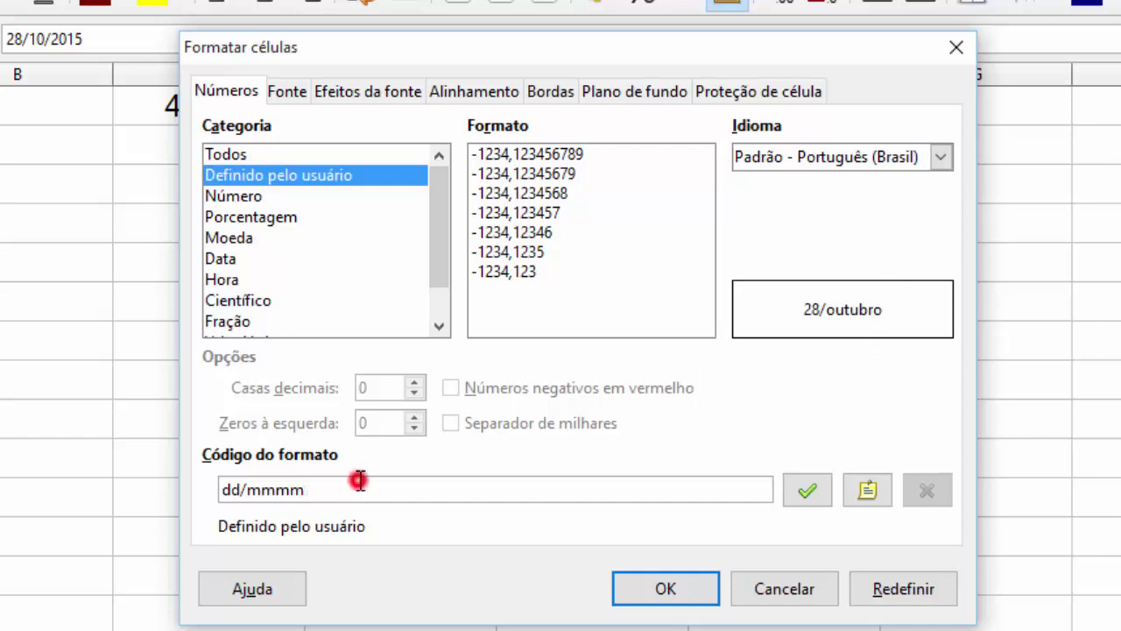
- Extend the custom format code to dd/mmmm/aaaa, apply it to D16 and fit column D's width to its content
left_click_drag(357, 480, 173, 515)
left_click(312, 496)
type("/")
type("yyy")
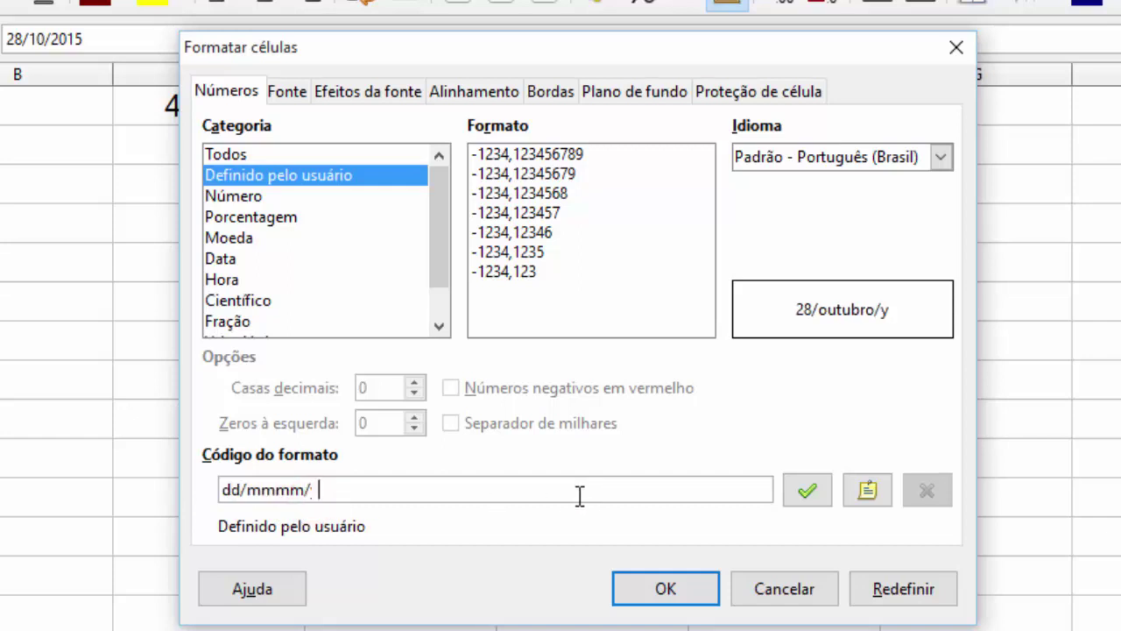
key("BackSpace")
key("BackSpace")
key("BackSpace")
type("aa")
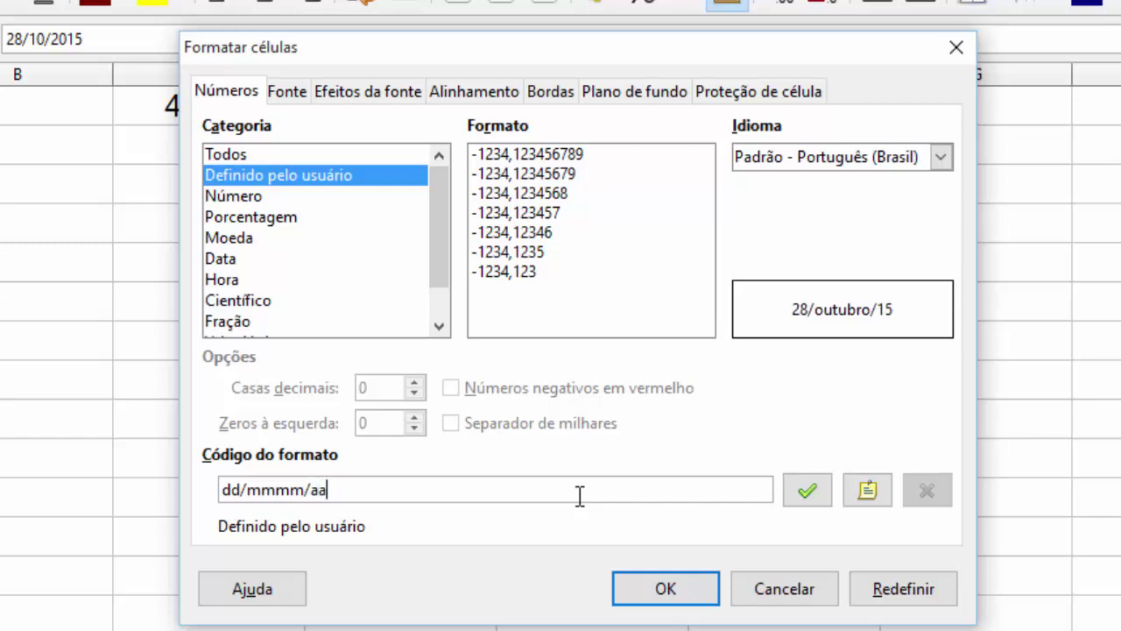
type("aa")
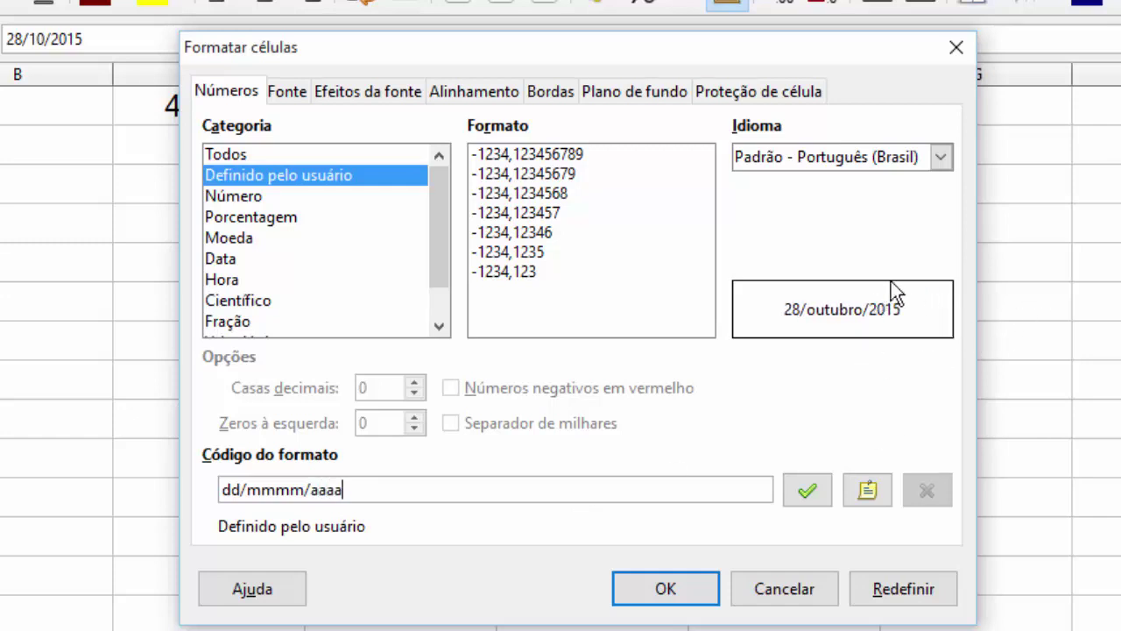
left_click(692, 597)
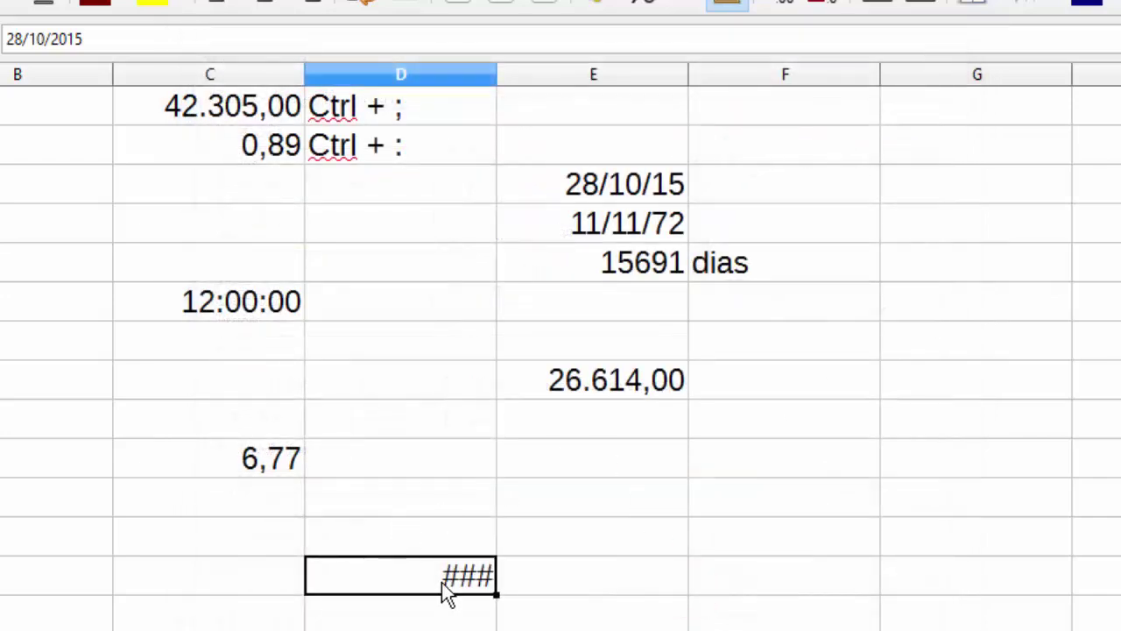
double_click(497, 75)
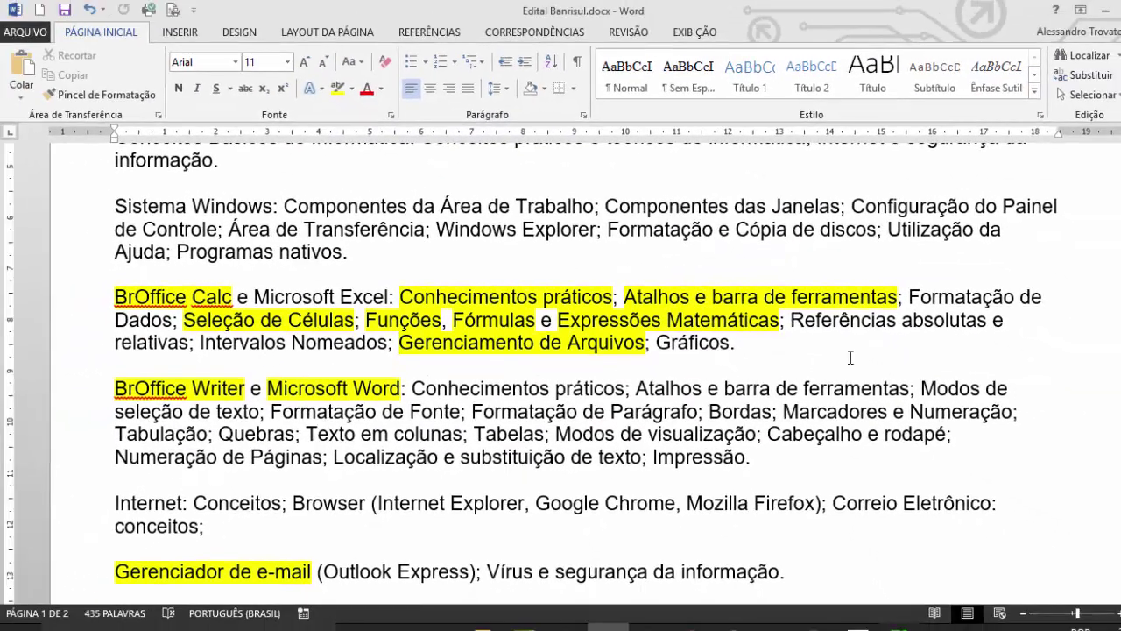
- In the Word document Edital Banrisul.docx, highlight "Formatação de Dados" in yellow and select the topic "Referências absolutas"
left_click_drag(911, 296, 173, 320)
left_click(337, 87)
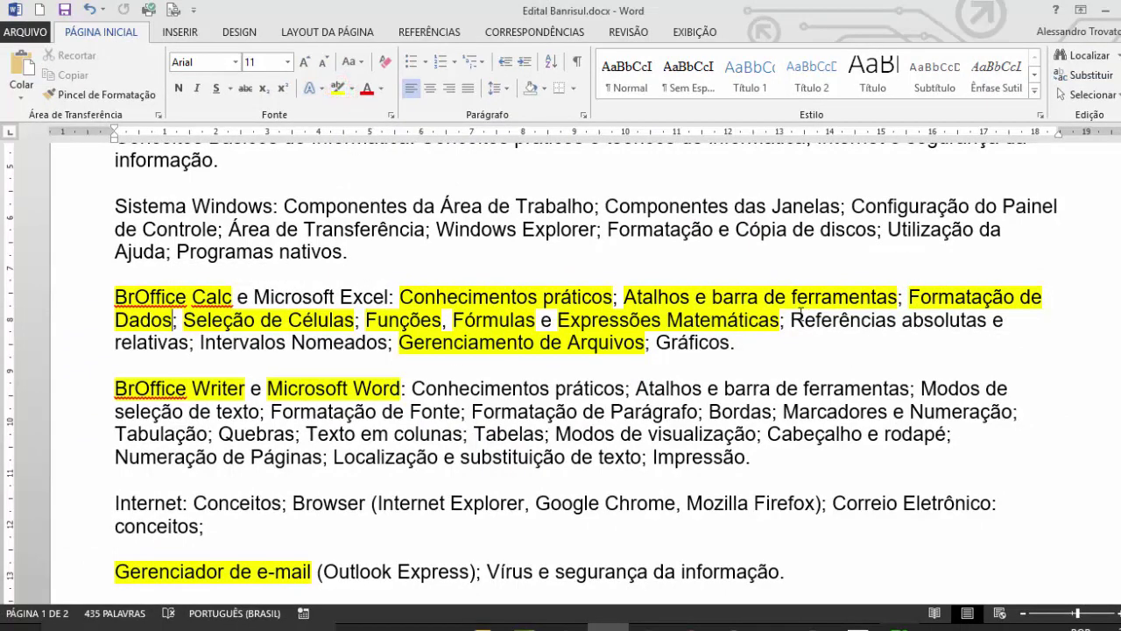
left_click_drag(793, 321, 947, 319)
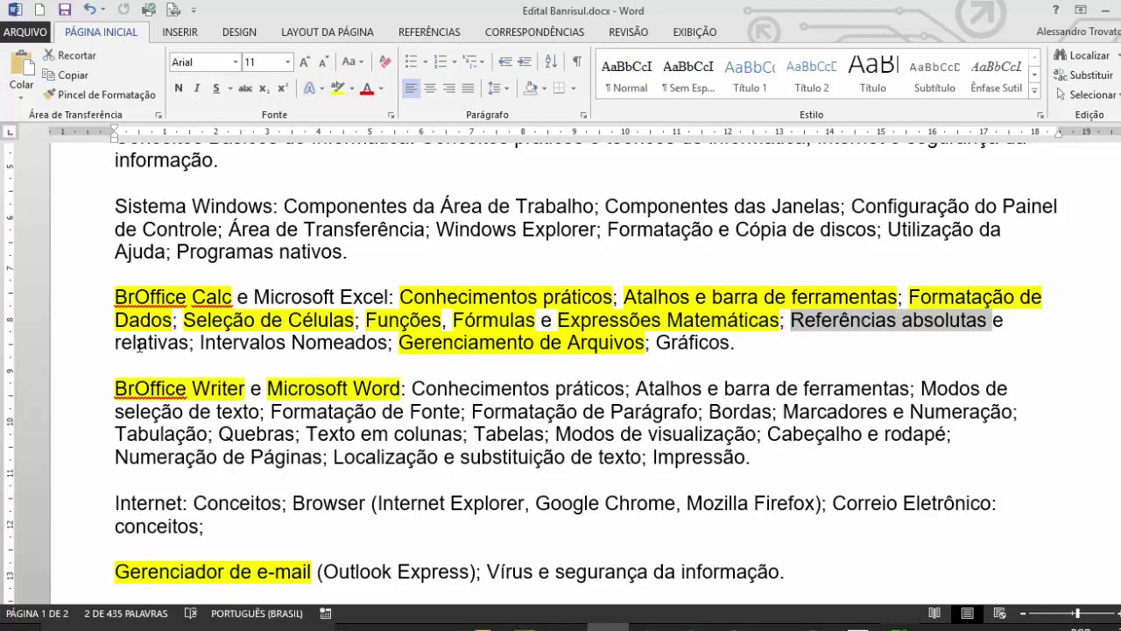
- Switch back to the LibreOffice Calc spreadsheet and add a new sheet after Planilha1
key("alt+Tab")
key("alt+Tab")
key("alt+Tab")
left_click(482, 375)
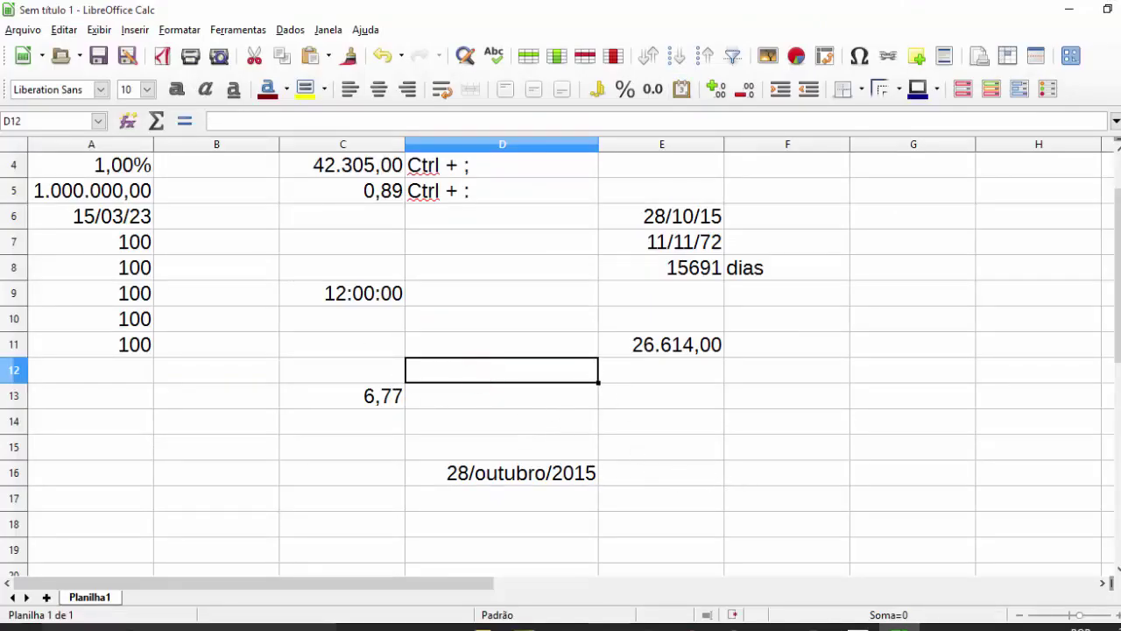
left_click(46, 596)
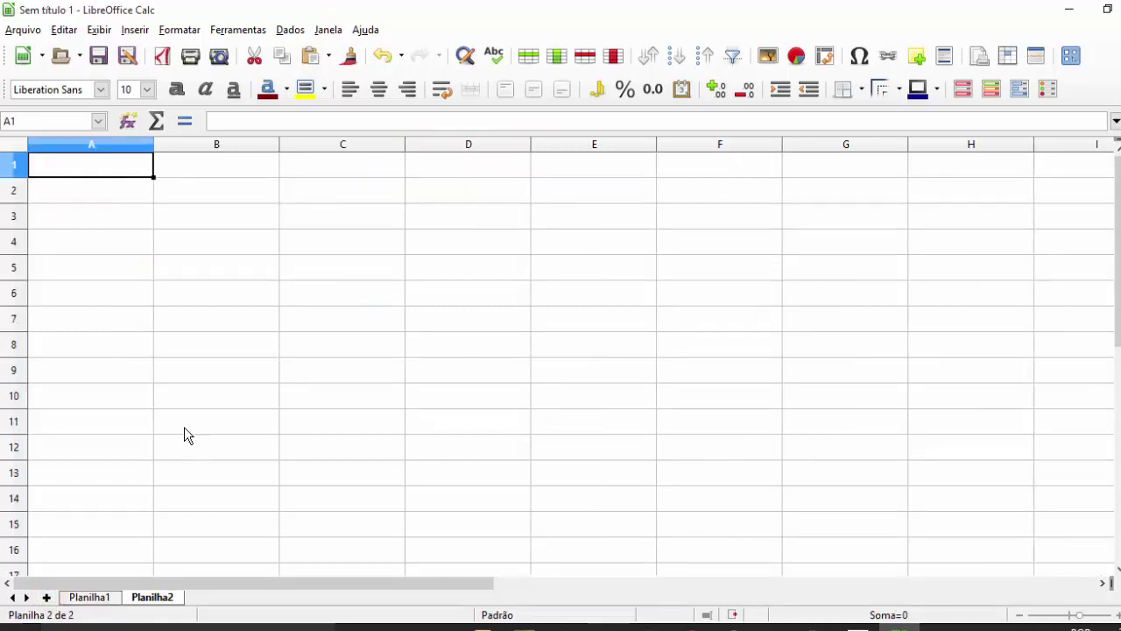
- Enter the value 10 in each of cells C3, C4 and C5 of the new sheet
key("Down")
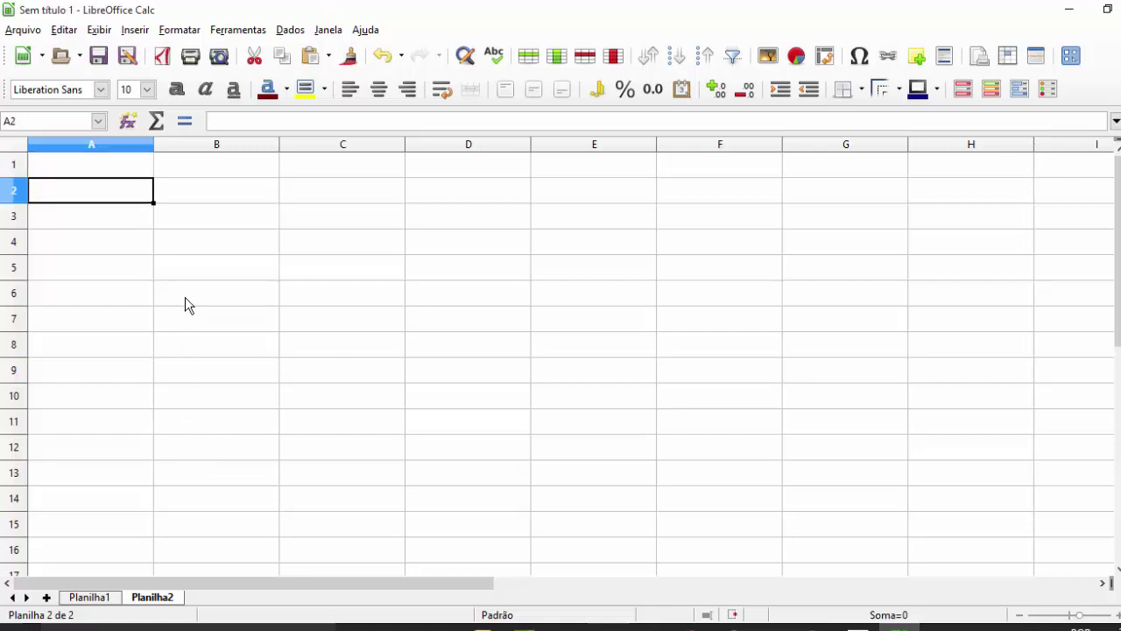
key("Down")
key("Right")
key("Right")
type("10")
key("Return")
type("10")
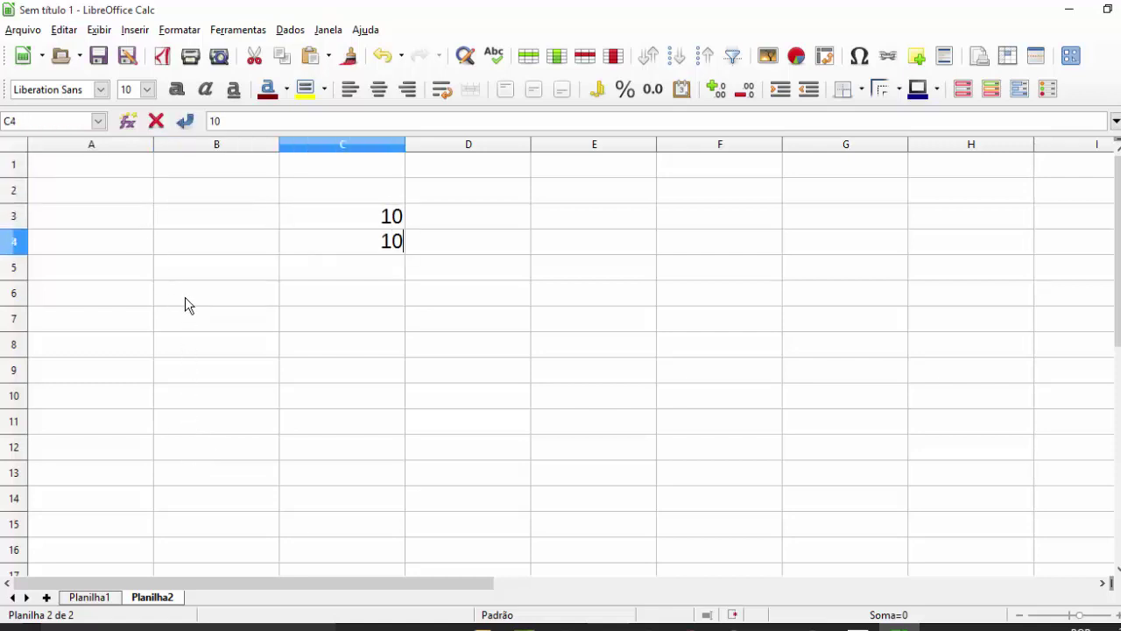
key("Return")
type("10")
key("Return")
- Sum the range C3:C5 in cell C6 with the SOMA function
type("=soma(")
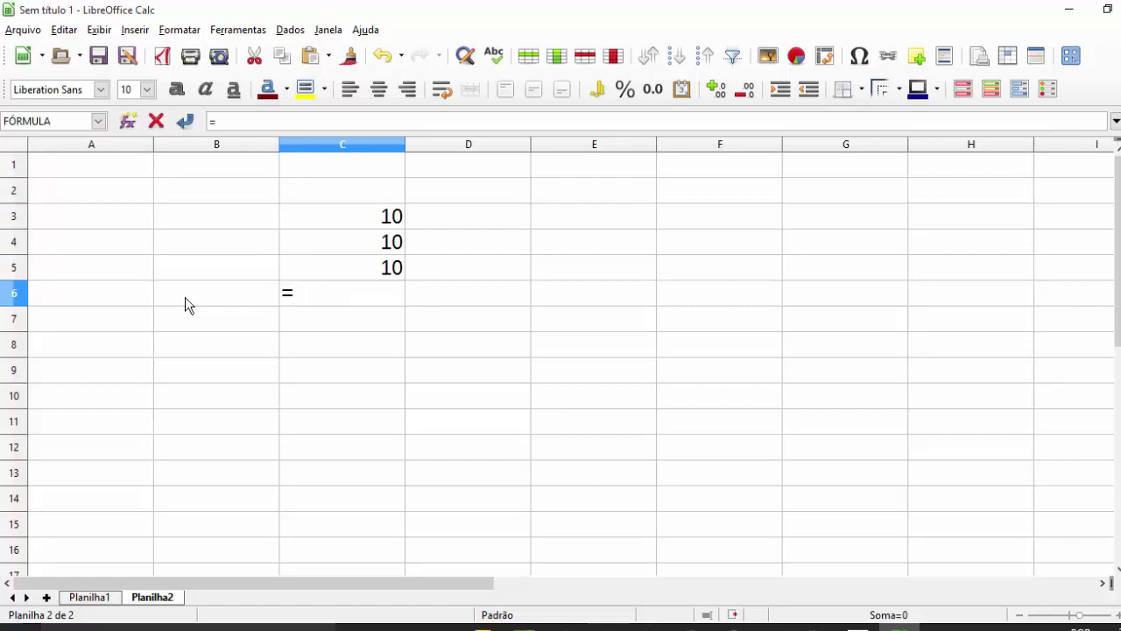
key("Up")
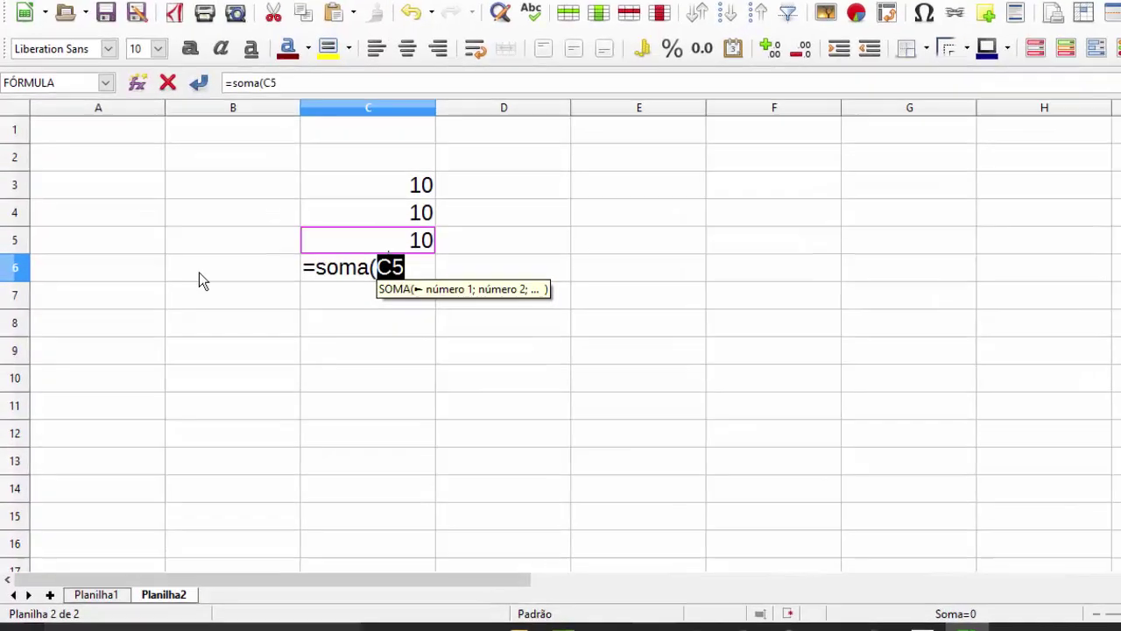
key("shift+Up")
key("shift+Up")
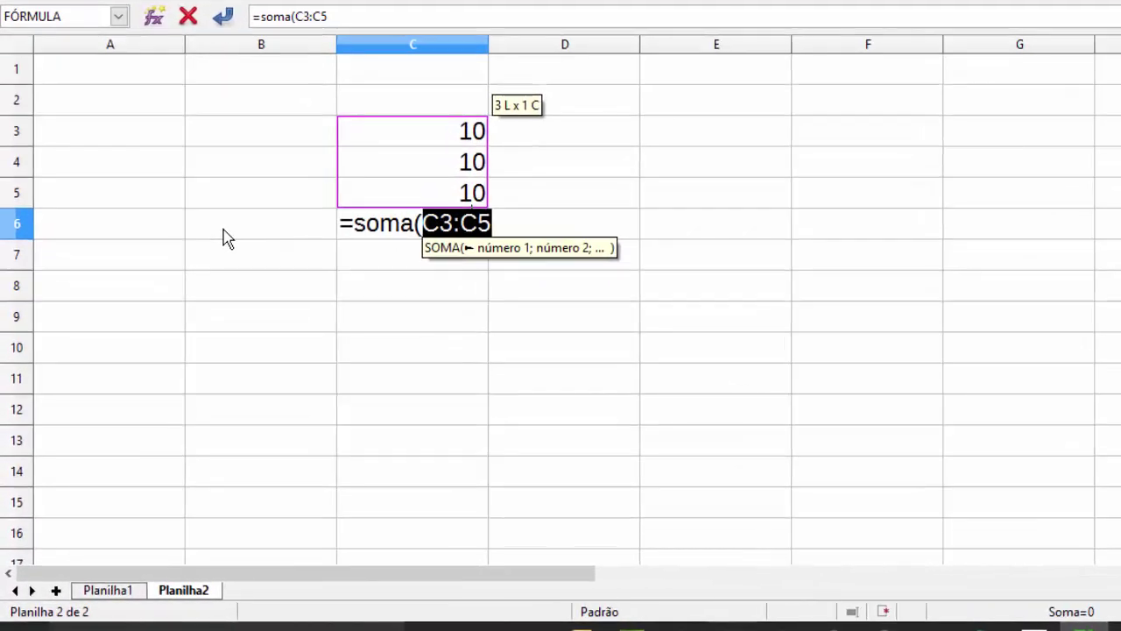
key("Return")
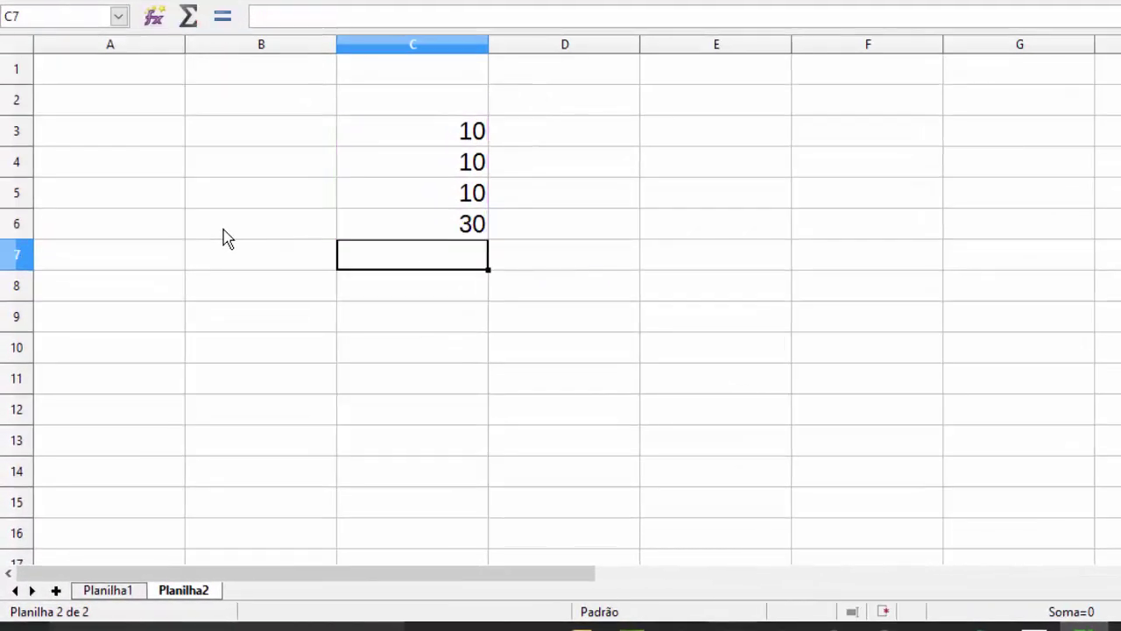
- Examine the range references in the formula of cell C6, leaving the formula as it is
key("Up")
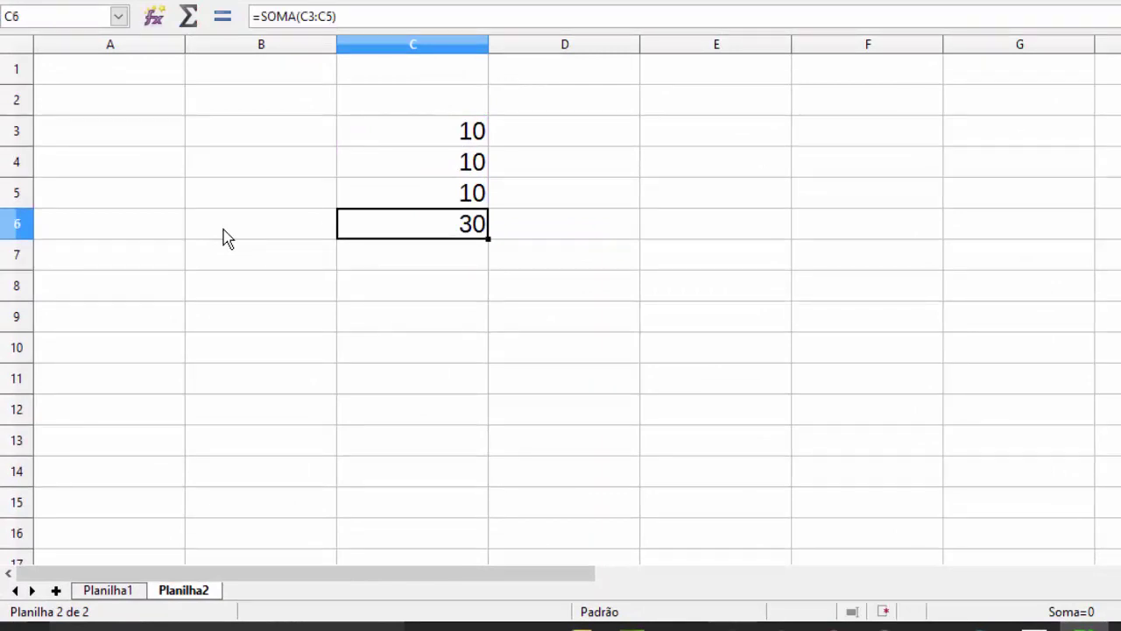
key("F2")
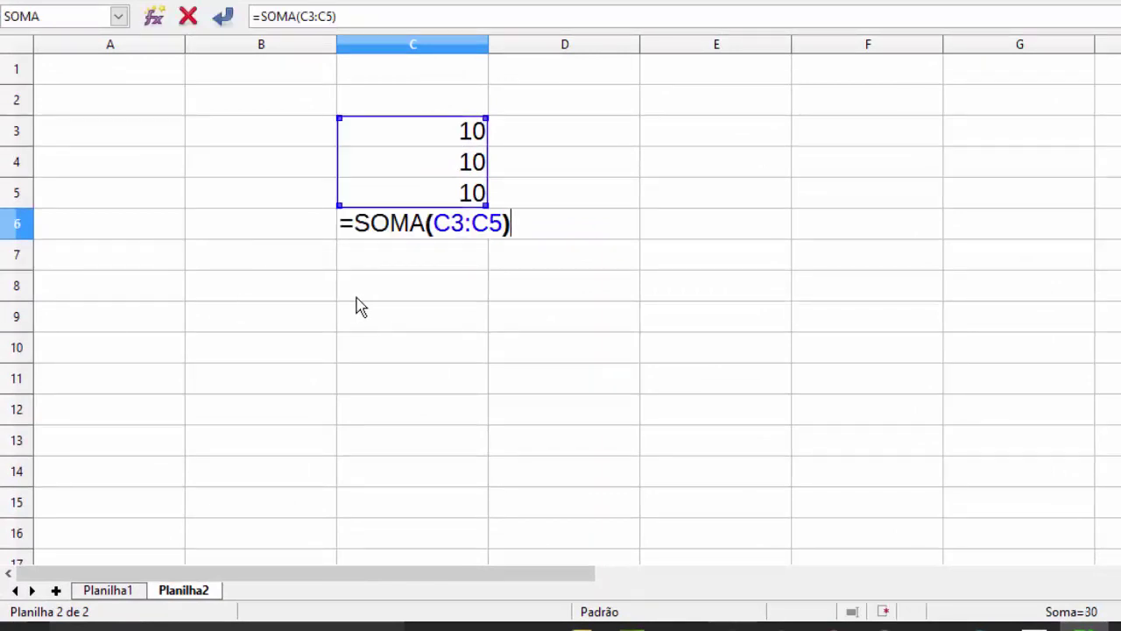
left_click(429, 222)
left_click(469, 226)
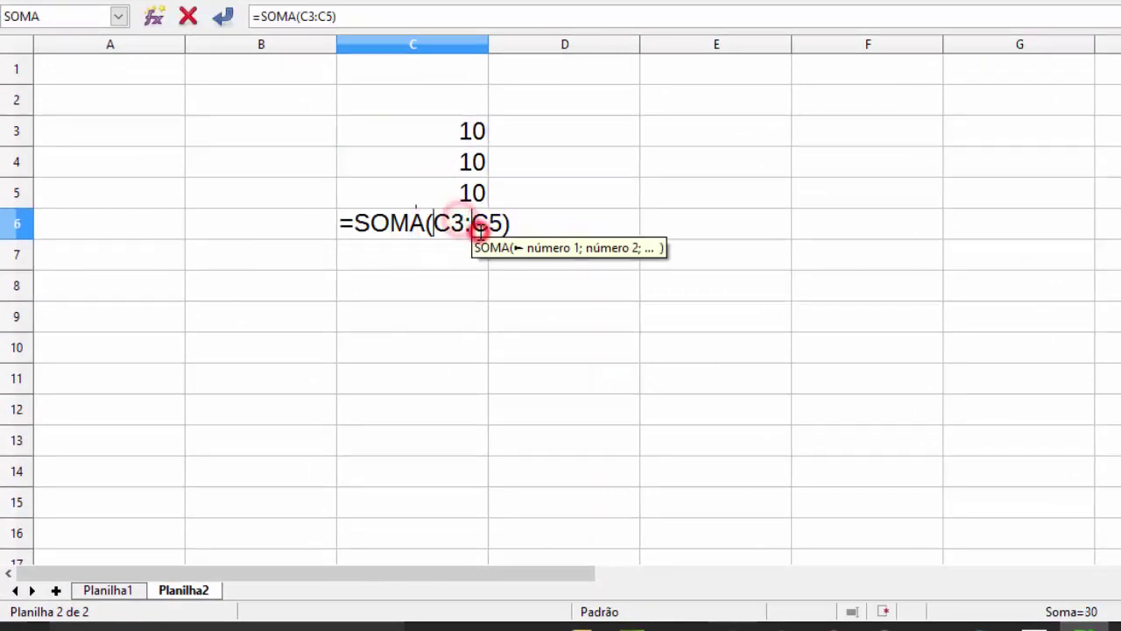
key("Escape")
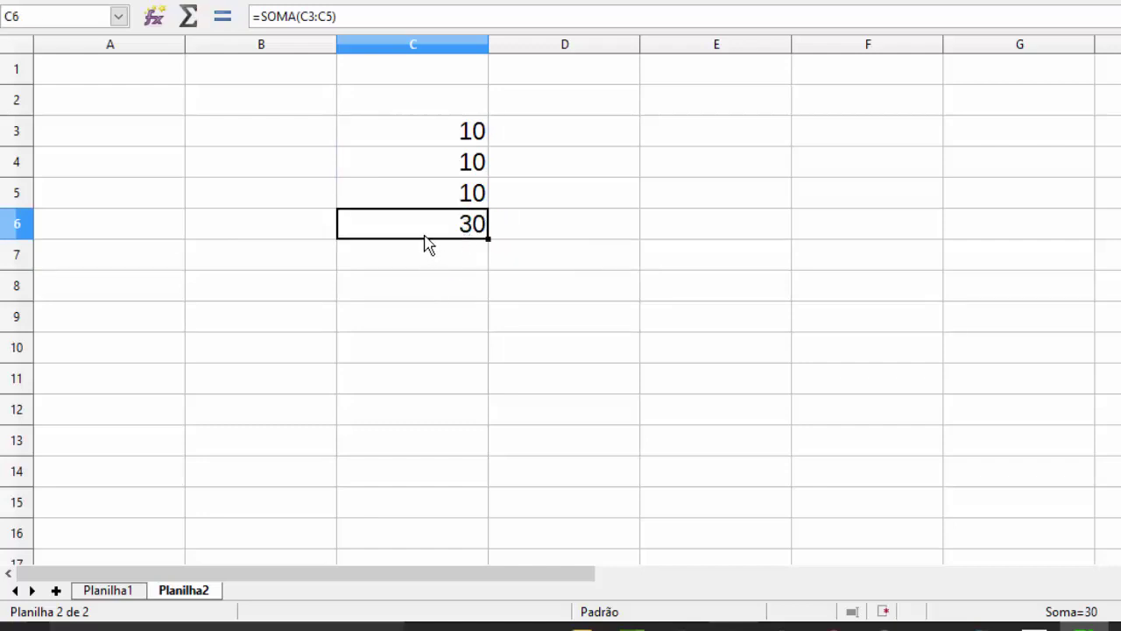
- Copy the sum formula from C6 into D6 and open the pasted formula to examine its references
key("ctrl+c")
left_click(525, 229)
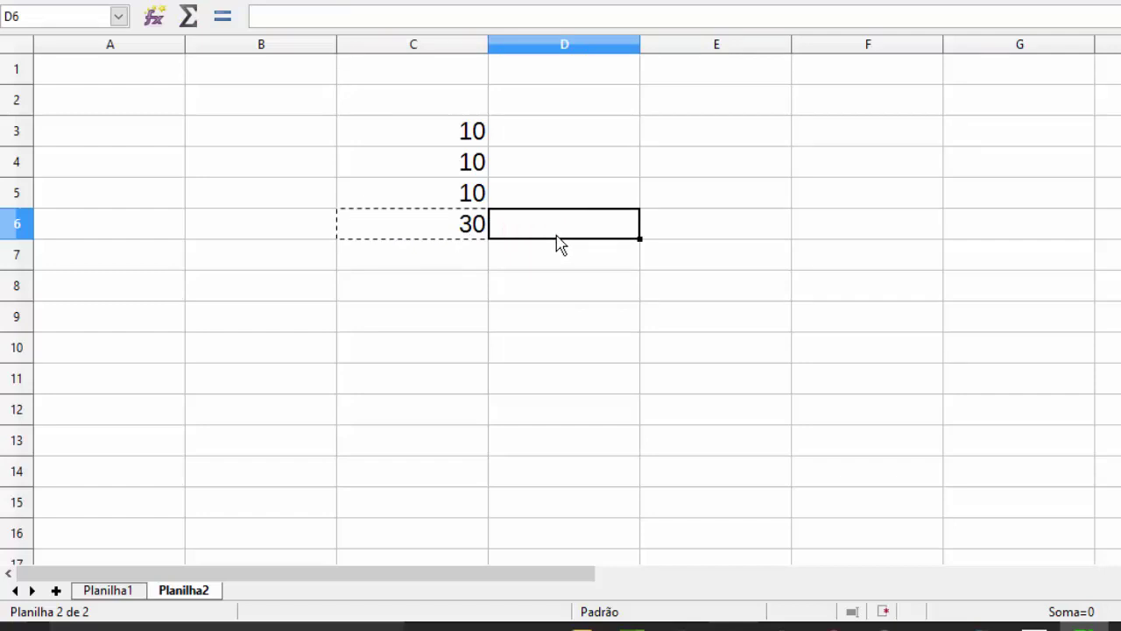
key("ctrl+v")
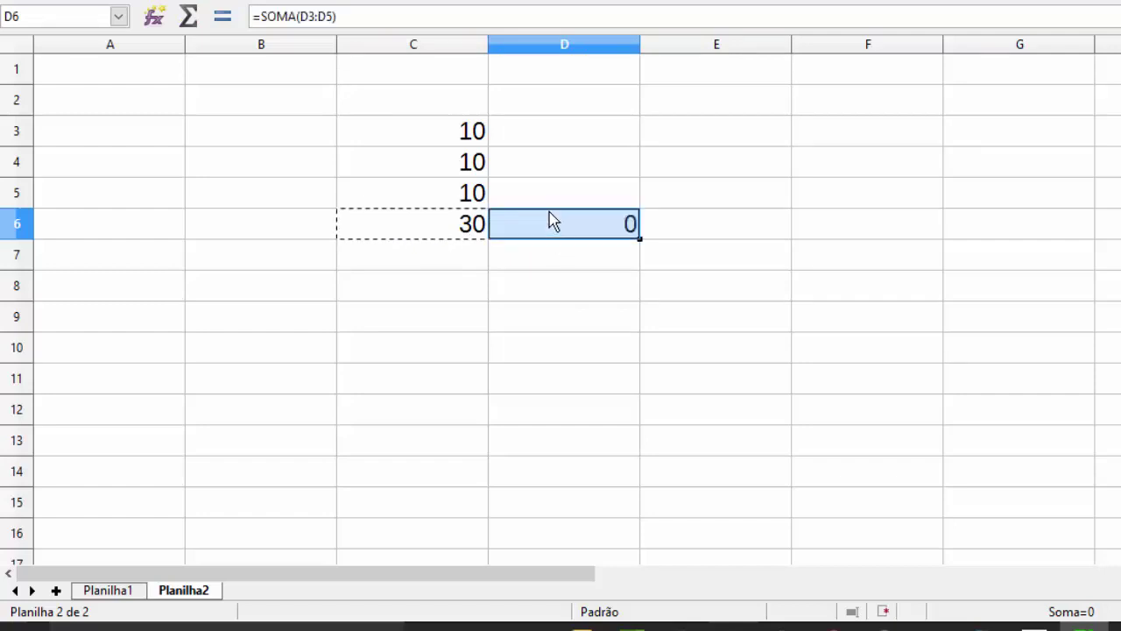
left_click(549, 218)
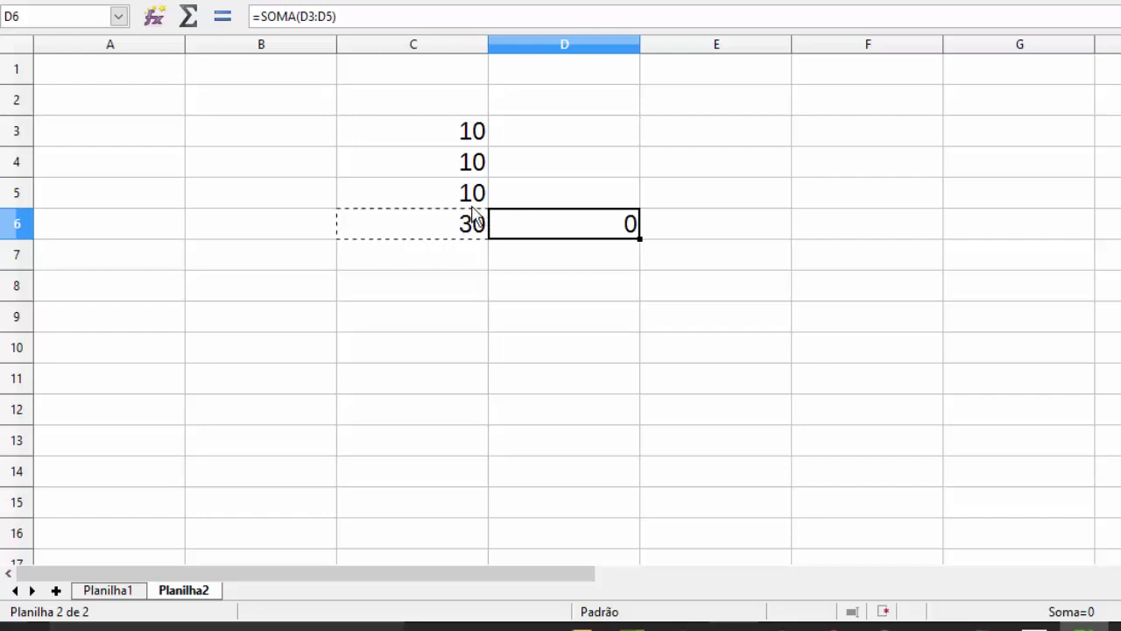
double_click(533, 224)
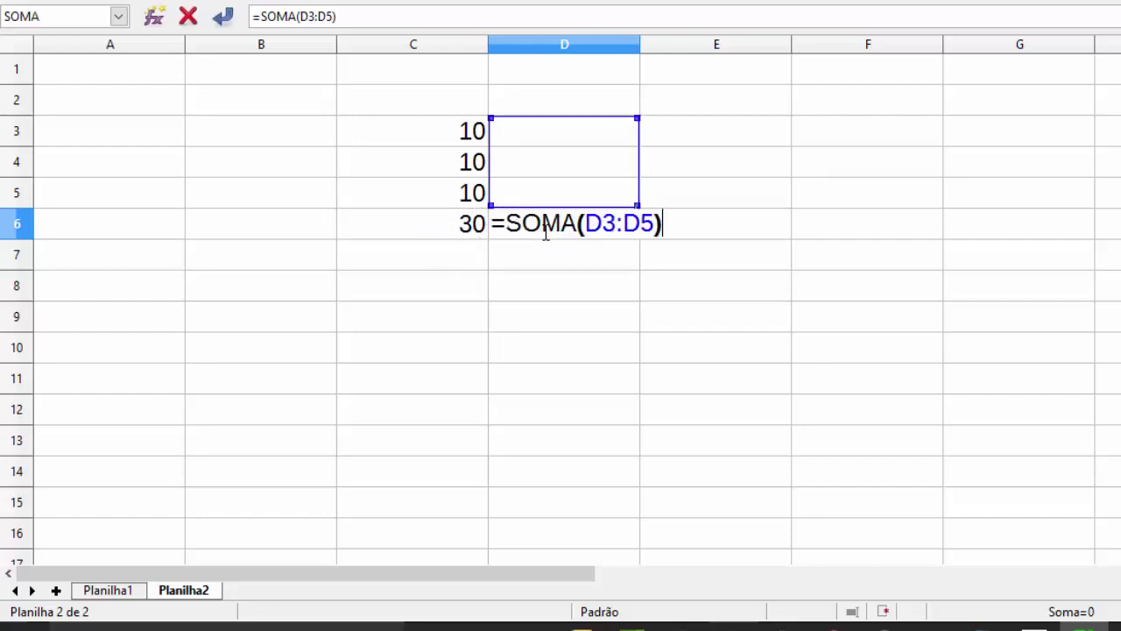
- Examine the column references in the formula of cell D6, leaving the formula as it is
left_click_drag(583, 229, 631, 224)
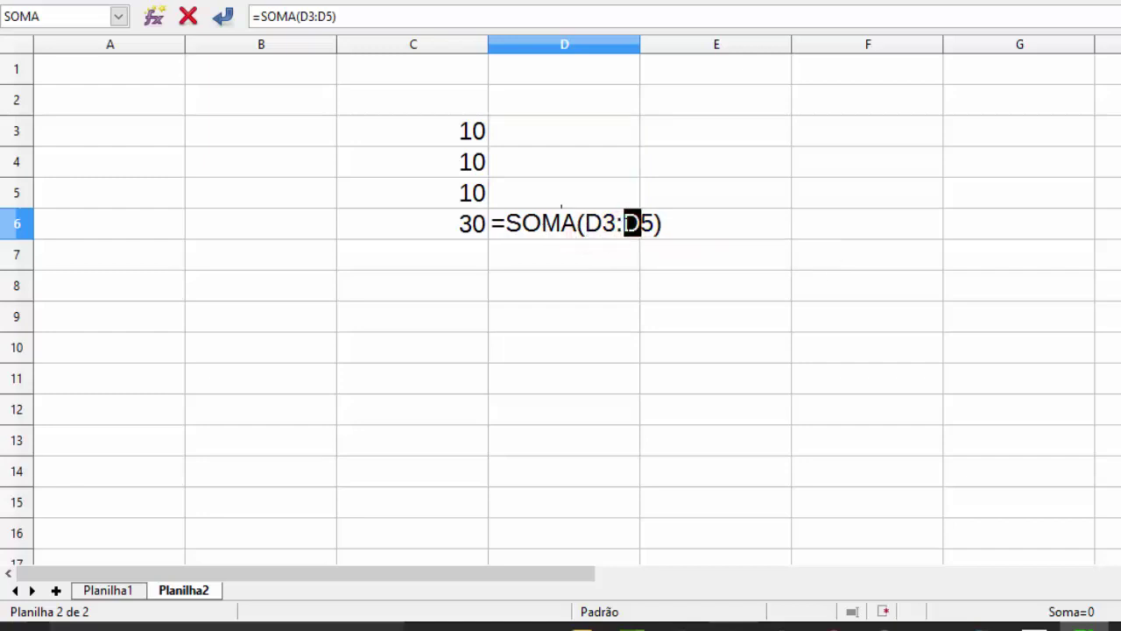
key("Escape")
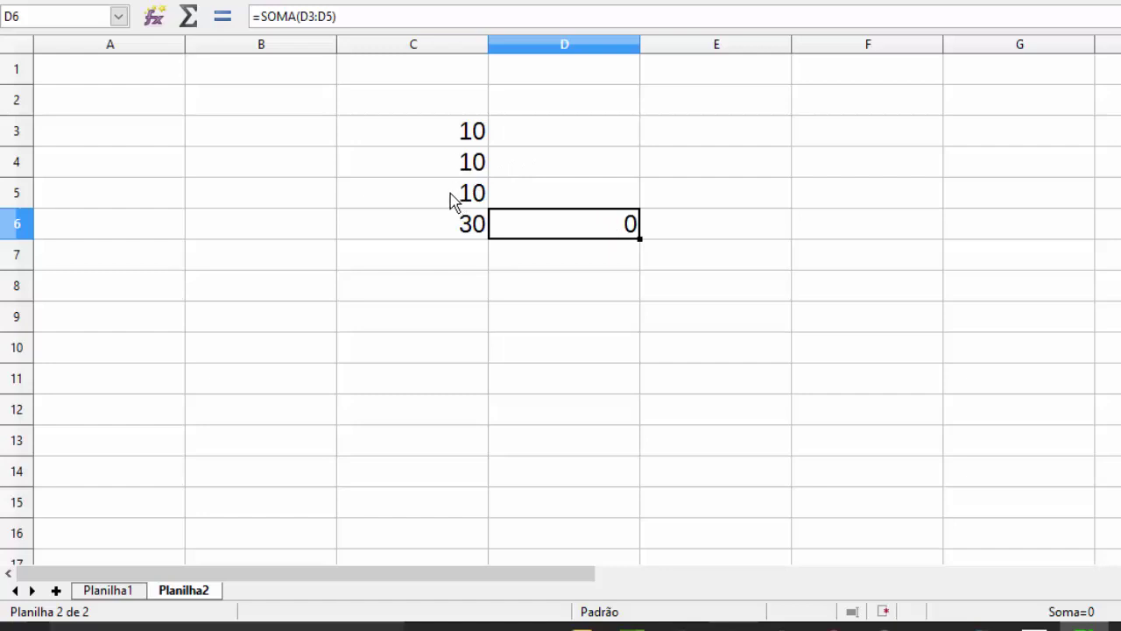
double_click(587, 219)
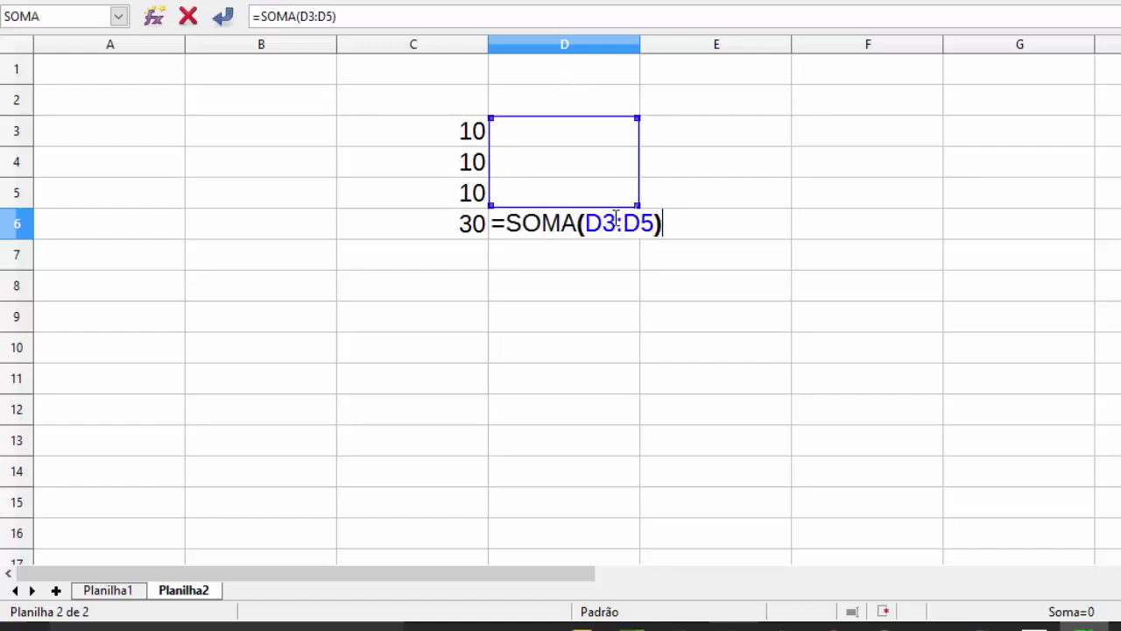
key("Escape")
- Copy the sum formula from C6 into B6 and examine the column references of the pasted formula
left_click(457, 232)
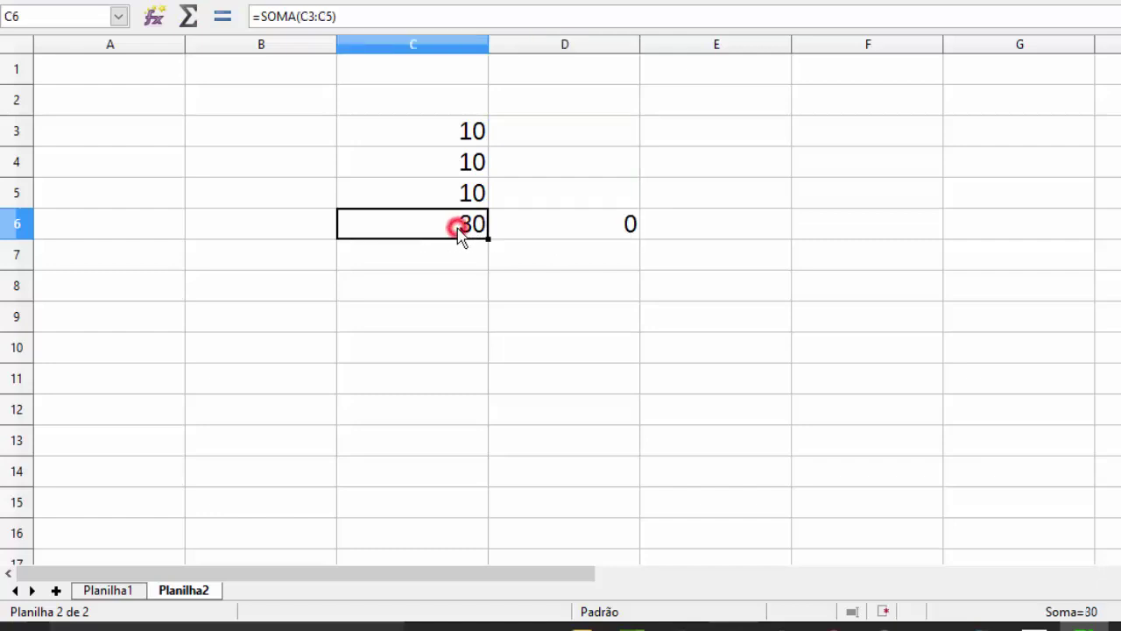
key("ctrl+c")
left_click(292, 226)
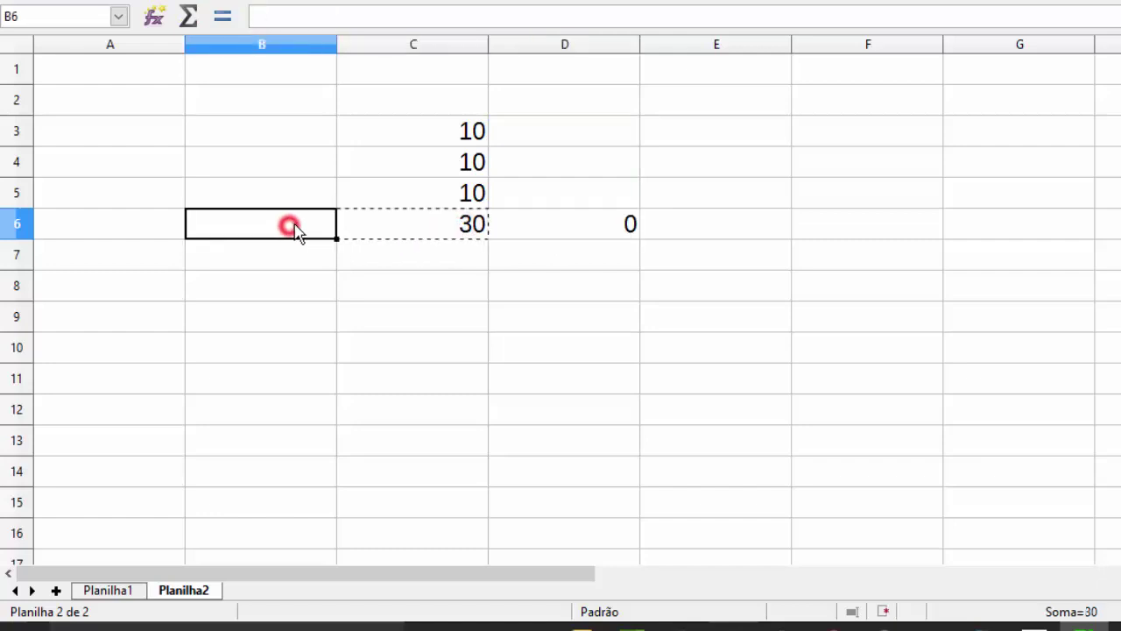
key("ctrl+v")
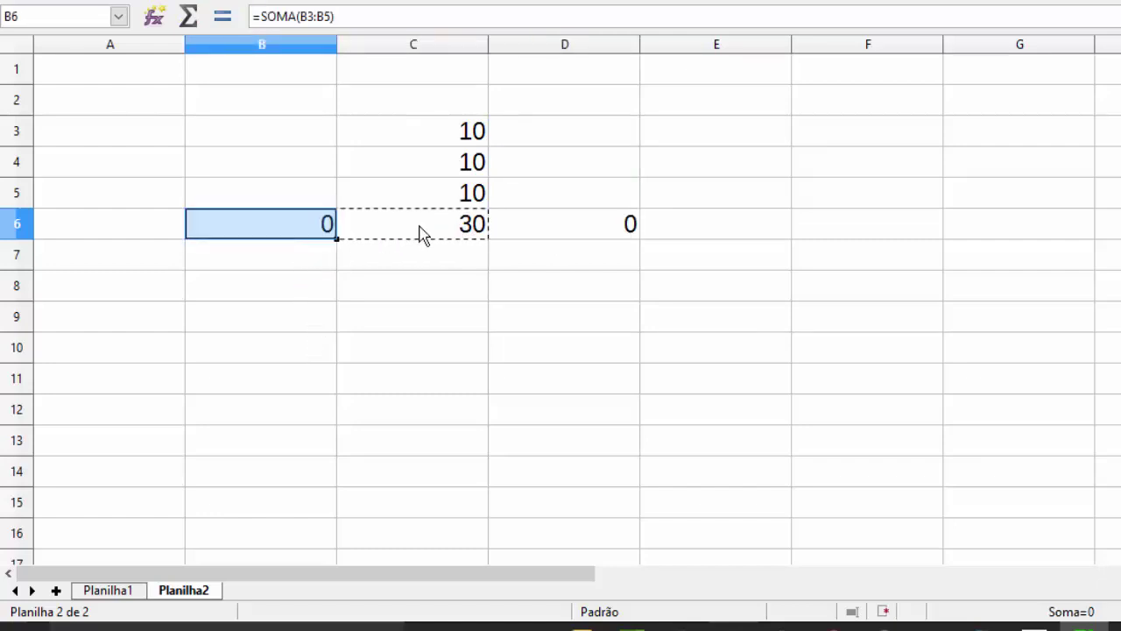
left_click(259, 225)
double_click(259, 225)
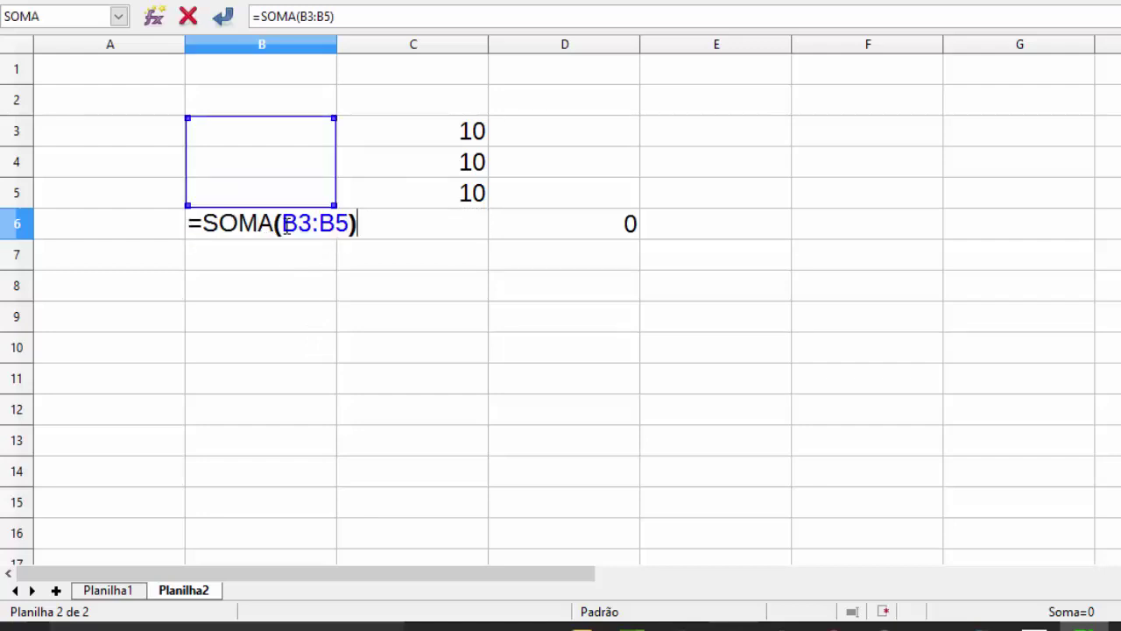
left_click_drag(282, 224, 333, 226)
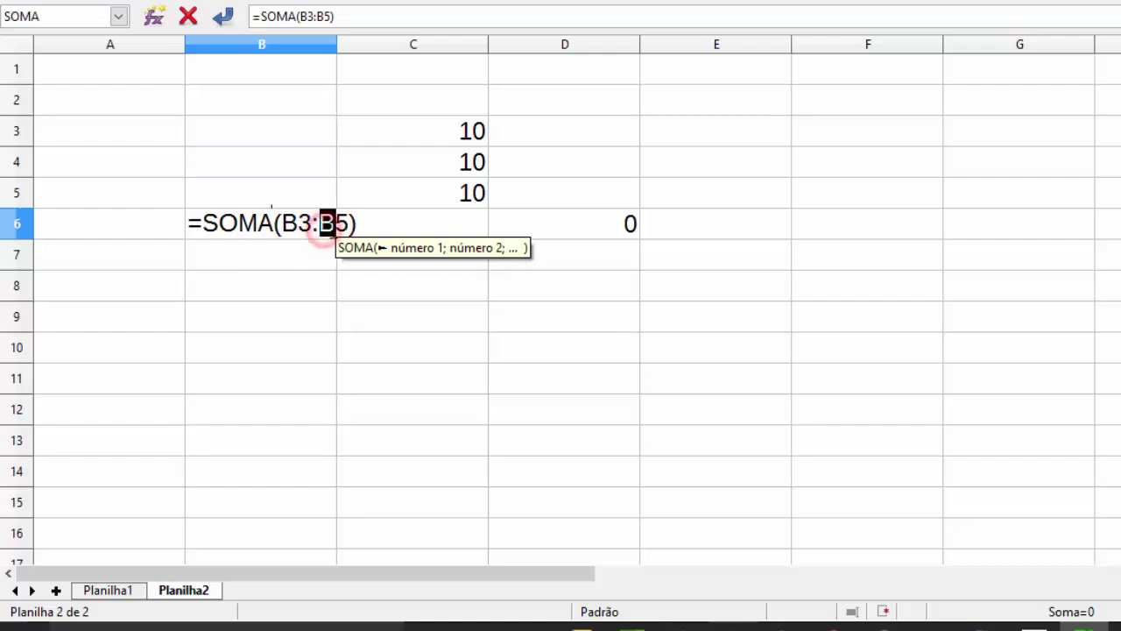
key("Escape")
- Copy the sum formula from C6 into C7 and examine the row references of the pasted formula
left_click(445, 222)
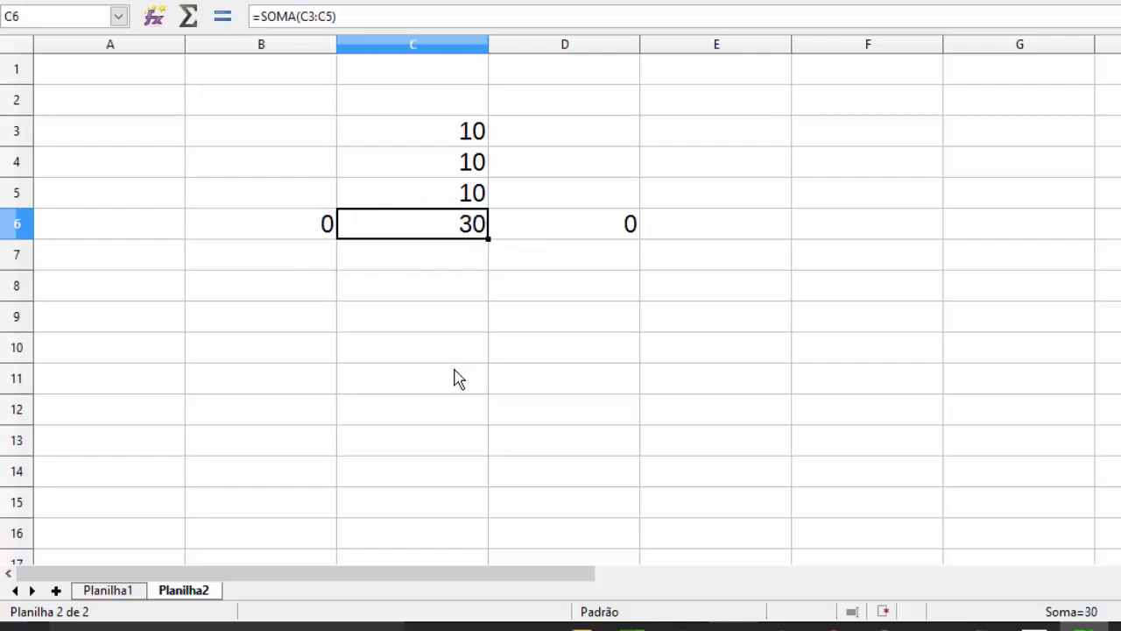
key("ctrl+c")
left_click(431, 259)
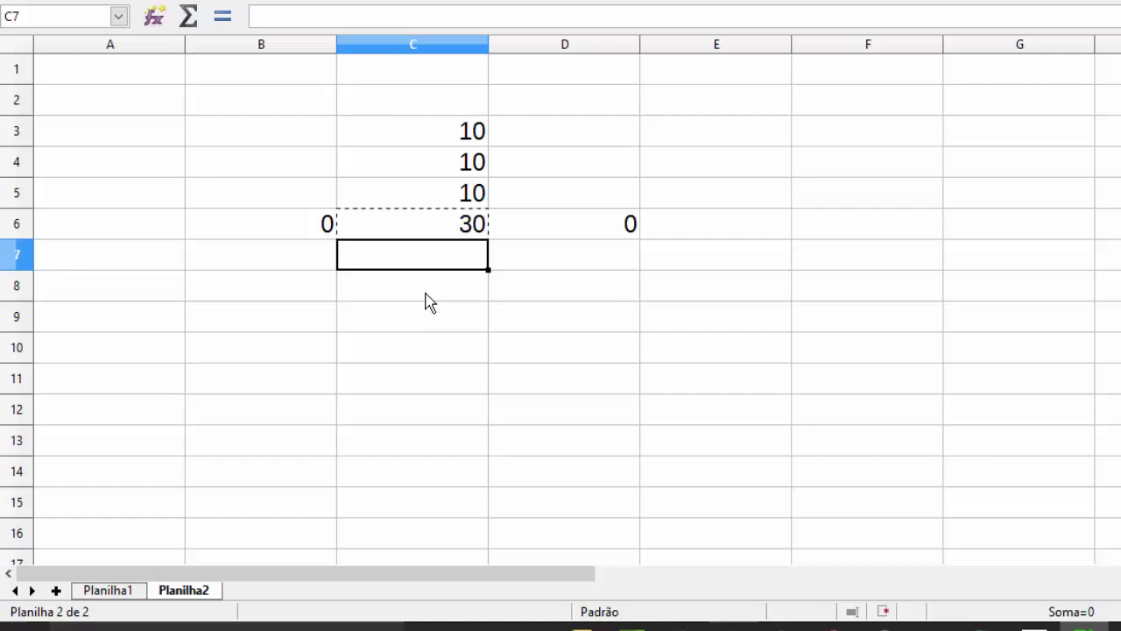
key("ctrl+v")
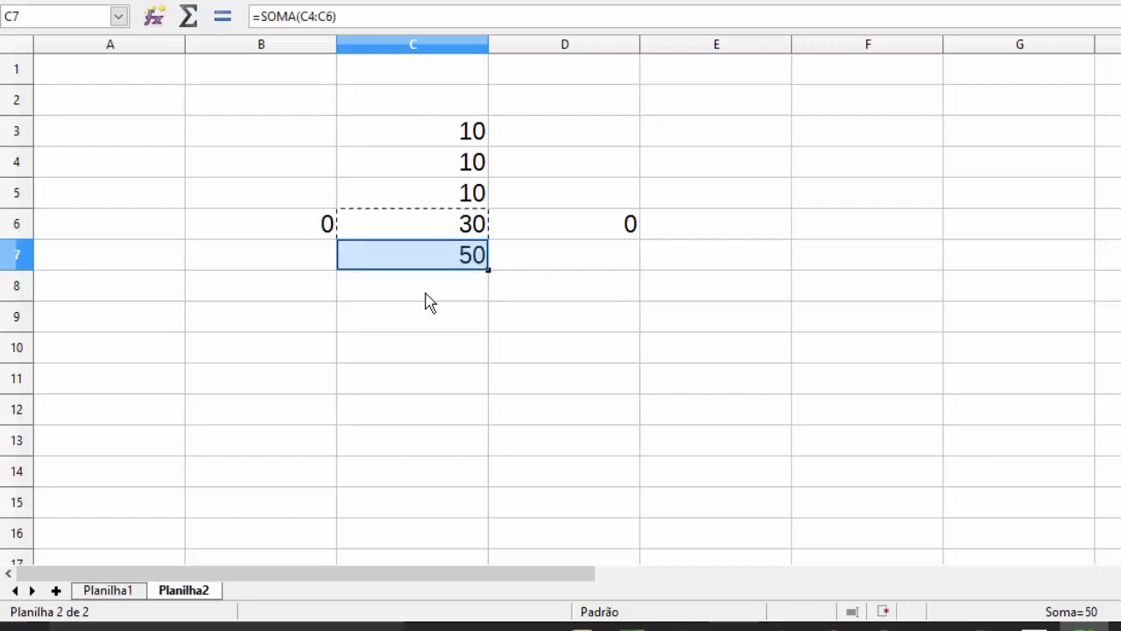
left_click(449, 348)
left_click(450, 252)
double_click(467, 254)
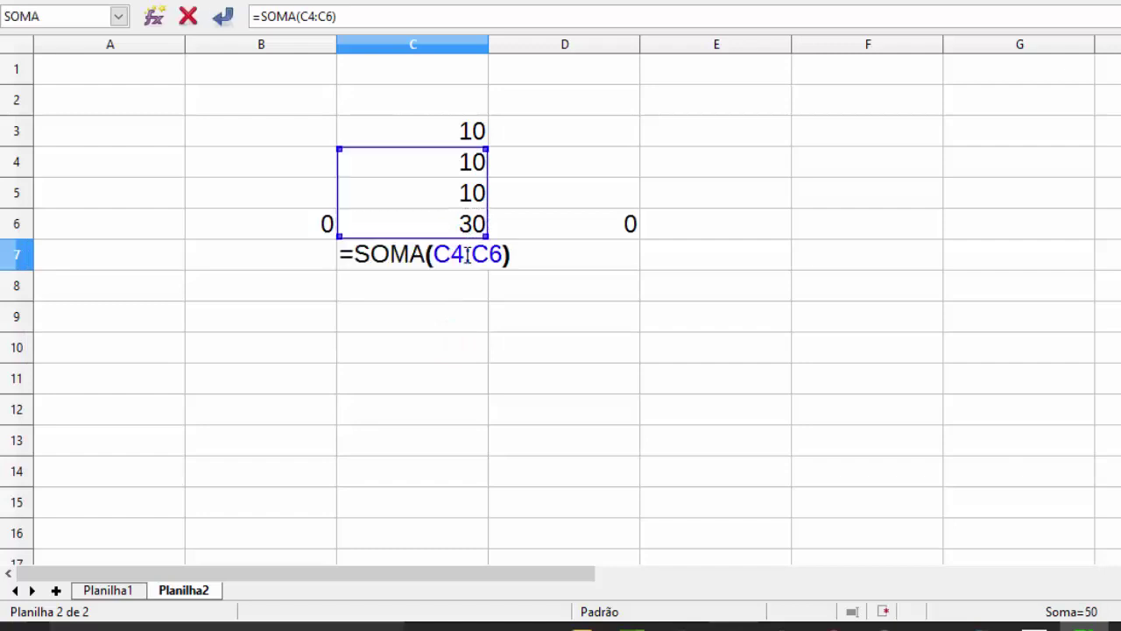
double_click(455, 254)
left_click_drag(467, 254, 488, 251)
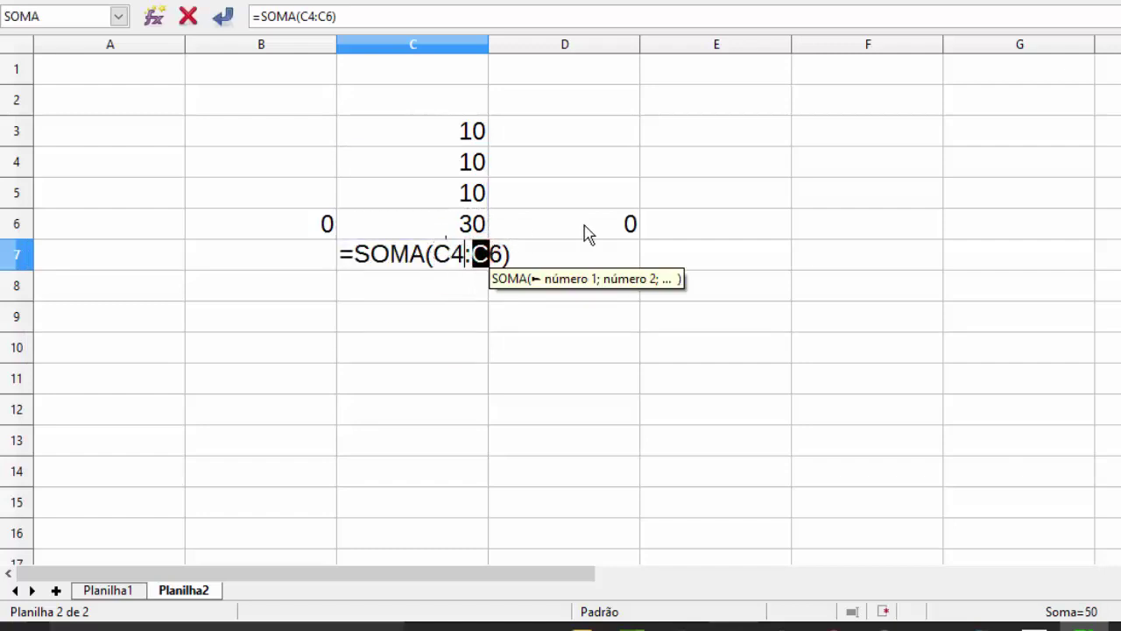
key("Return")
- Compare the row references in the formulas of cells C7 and C6, keeping both formulas as they are
double_click(464, 263)
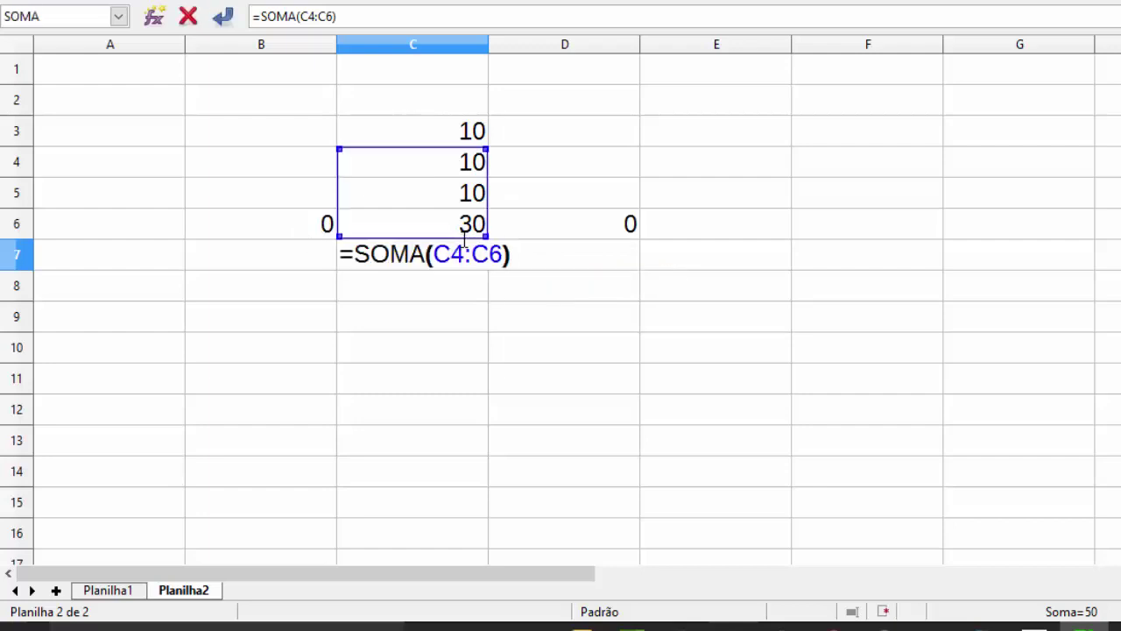
left_click(455, 257)
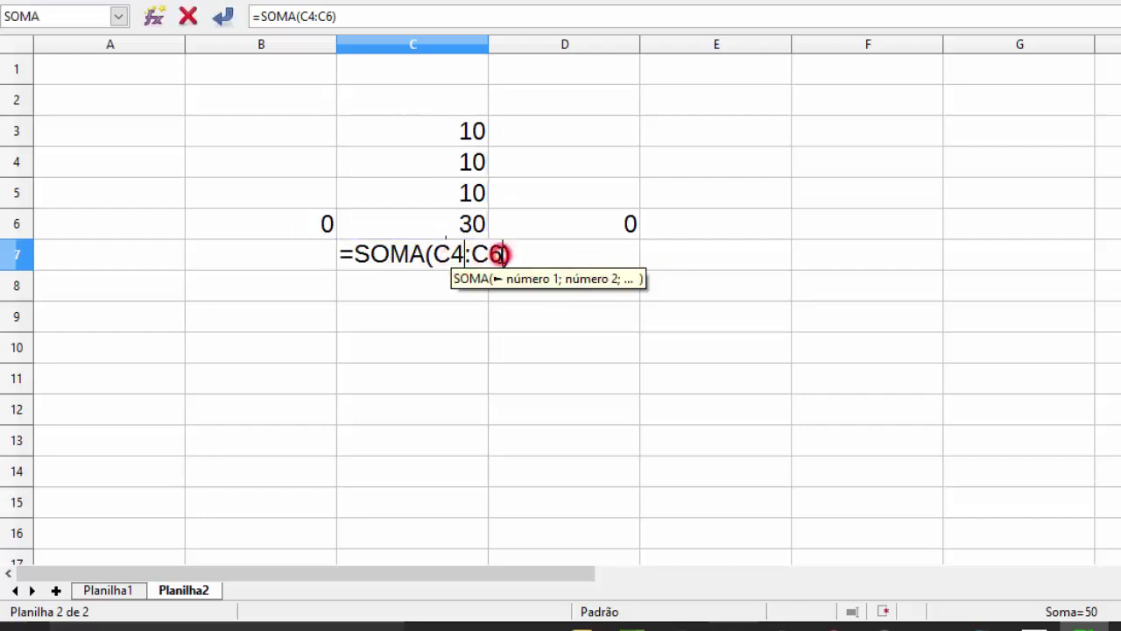
left_click_drag(503, 254, 489, 254)
left_click(453, 233)
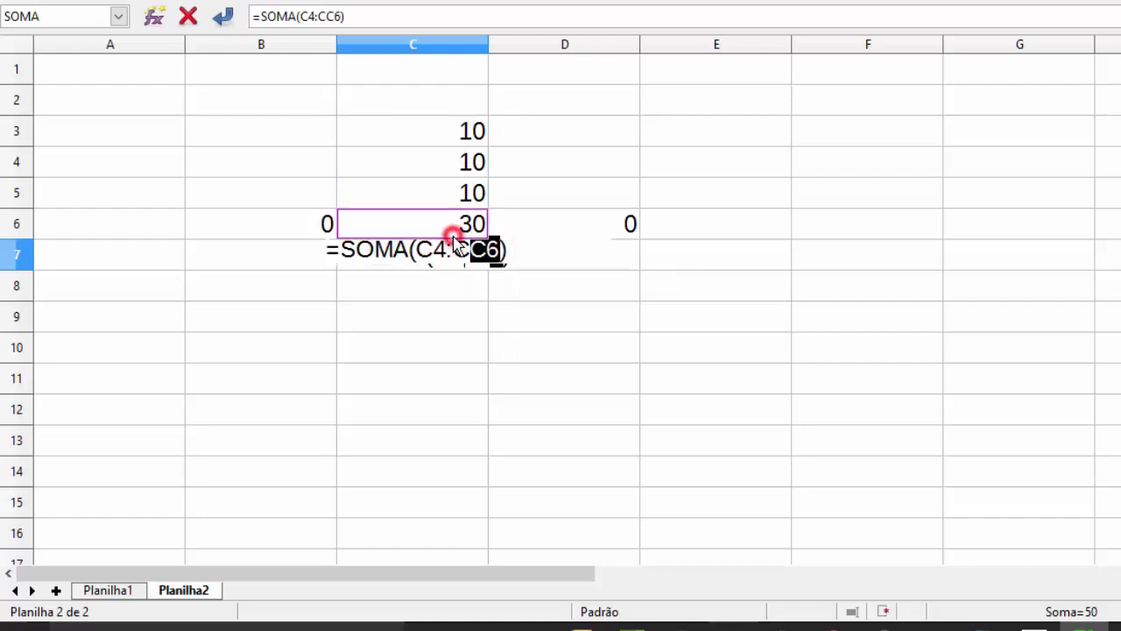
key("Escape")
left_click(452, 235)
double_click(451, 234)
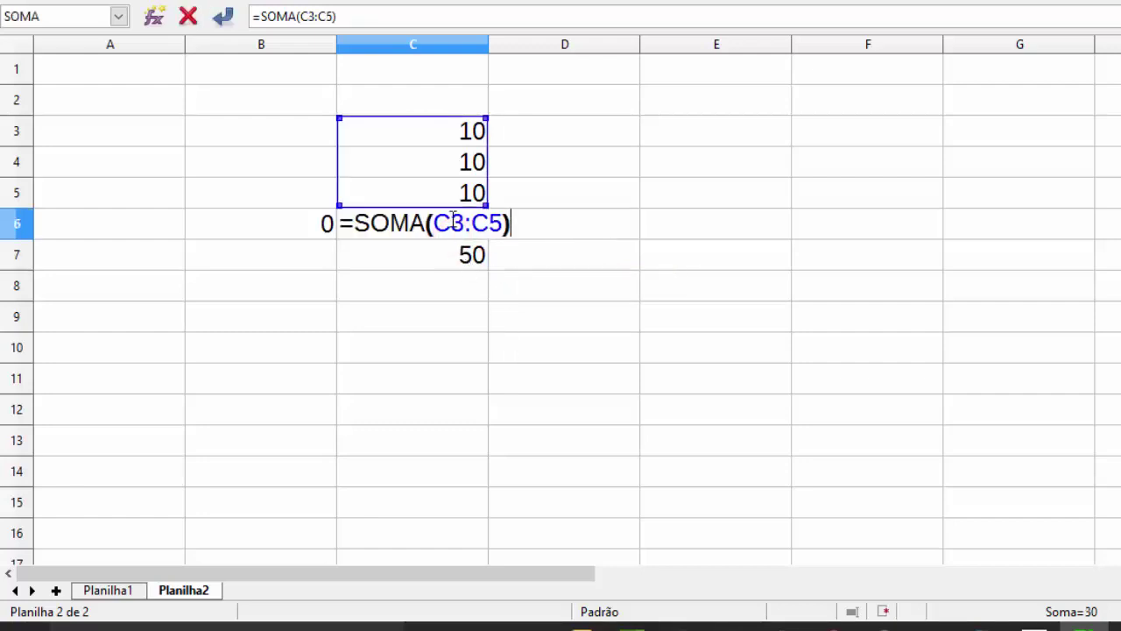
left_click_drag(450, 223, 491, 224)
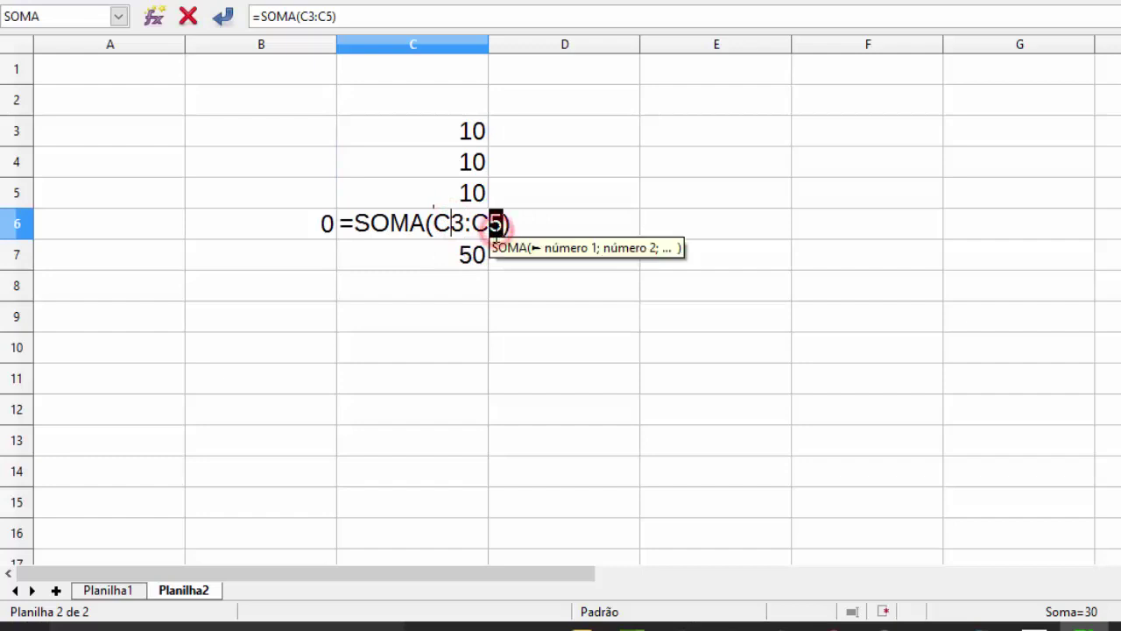
left_click(475, 253)
key("Escape")
double_click(473, 254)
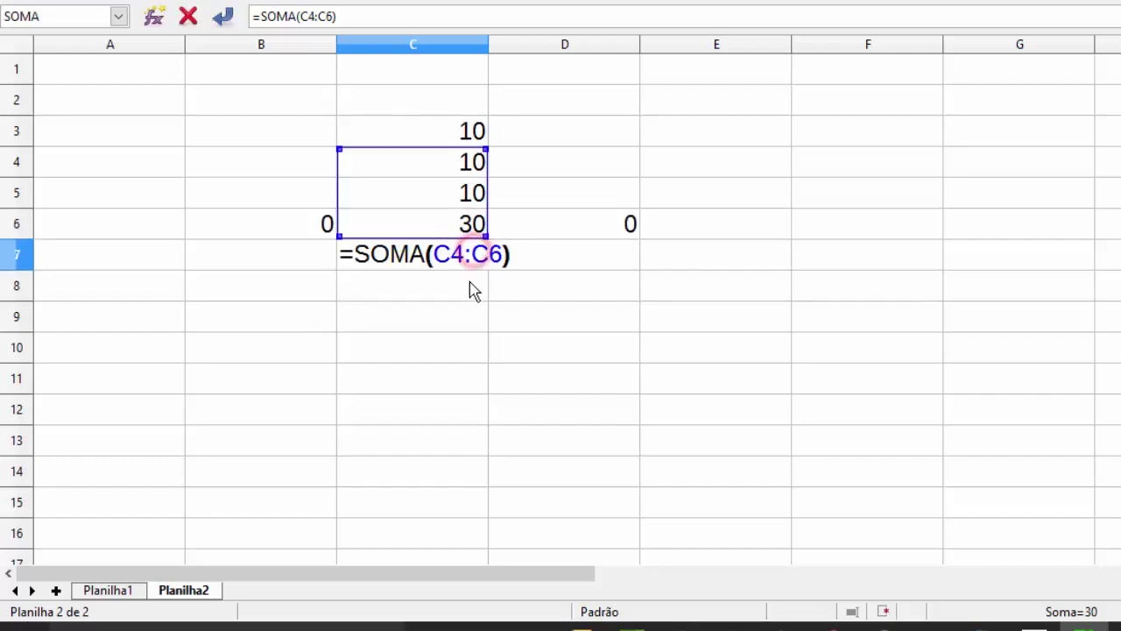
left_click(459, 254)
left_click(502, 252)
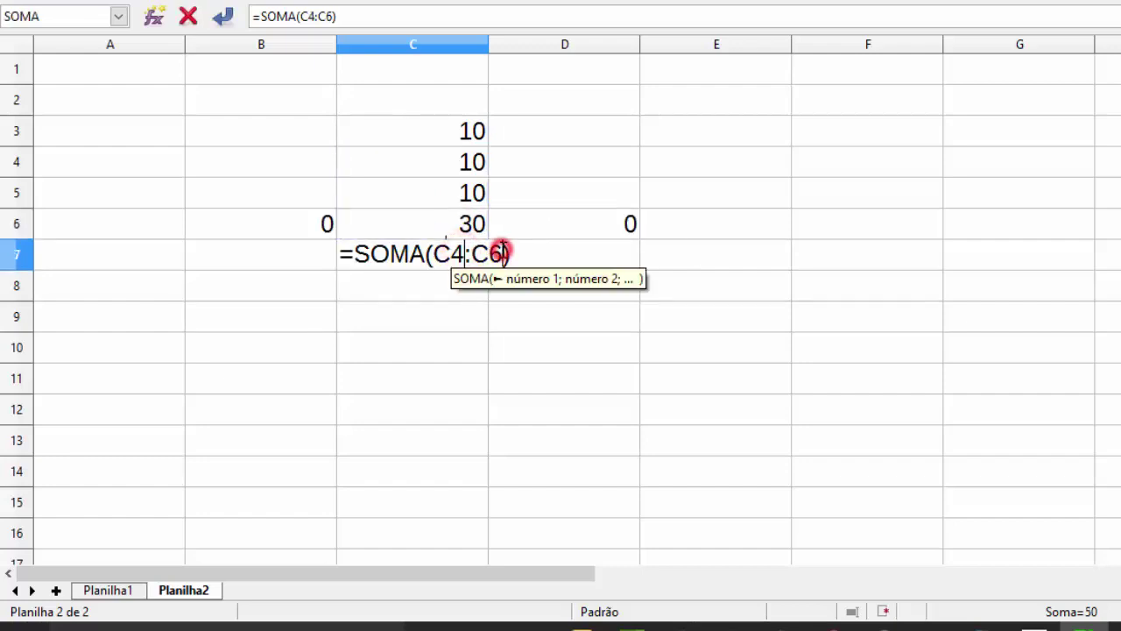
key("Return")
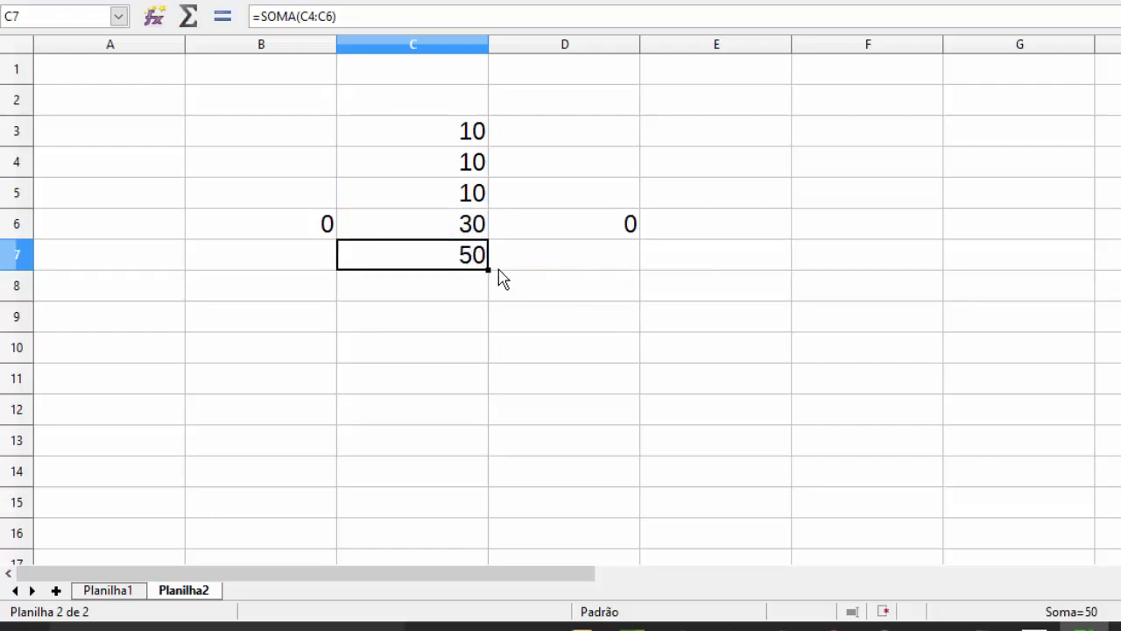
- Try shifting the summed range in C7's formula up to C3:C5, then discard the edit
key("F2")
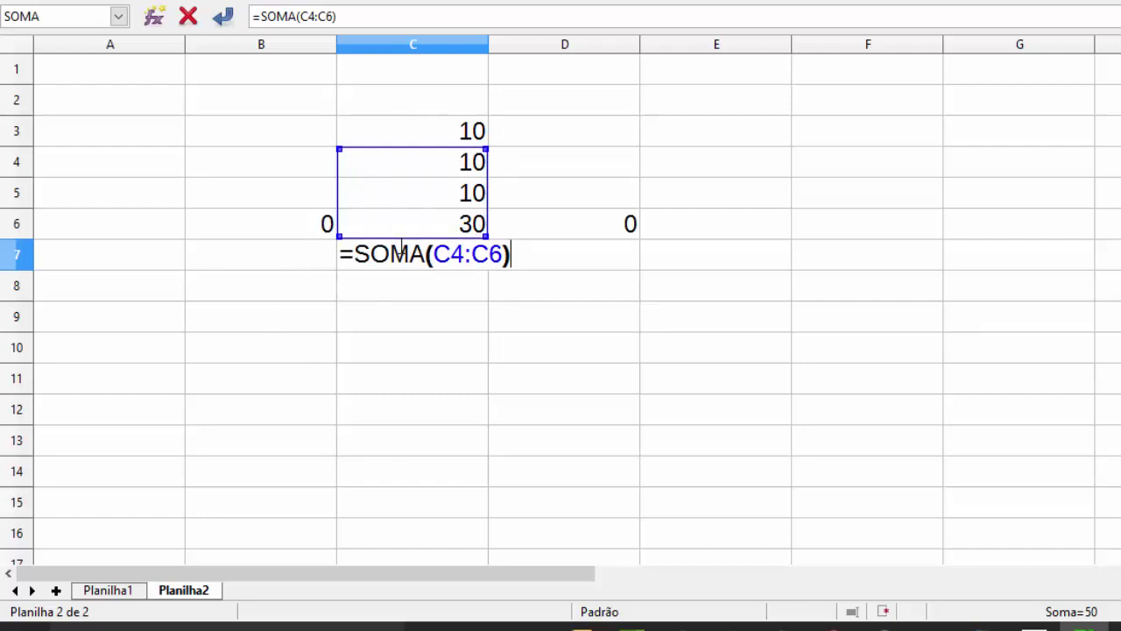
left_click_drag(408, 159, 410, 148)
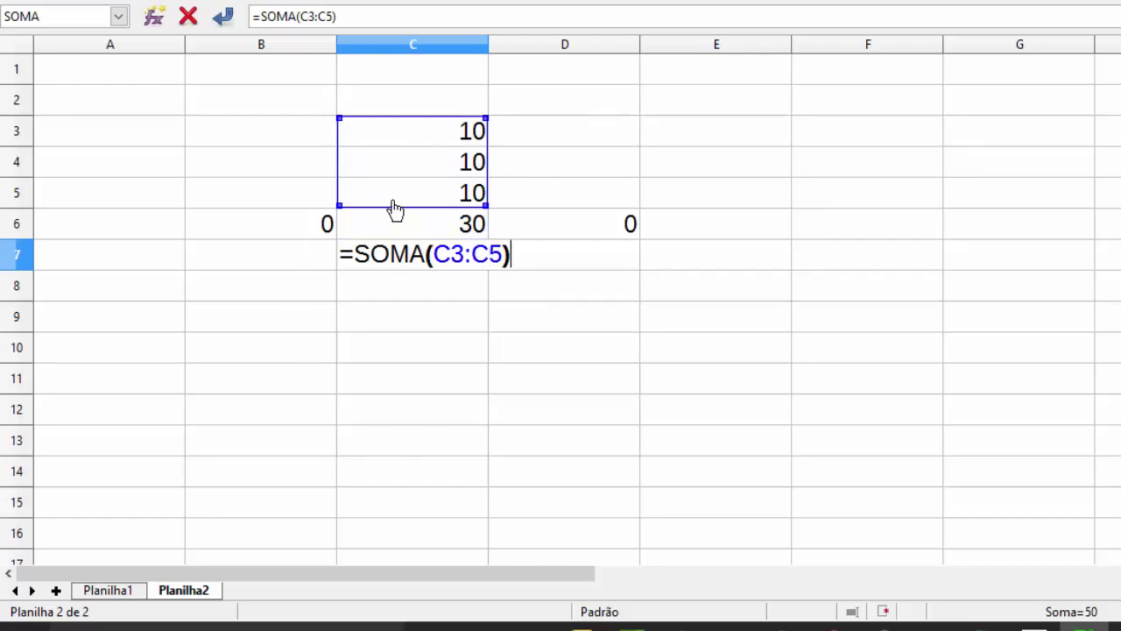
key("Escape")
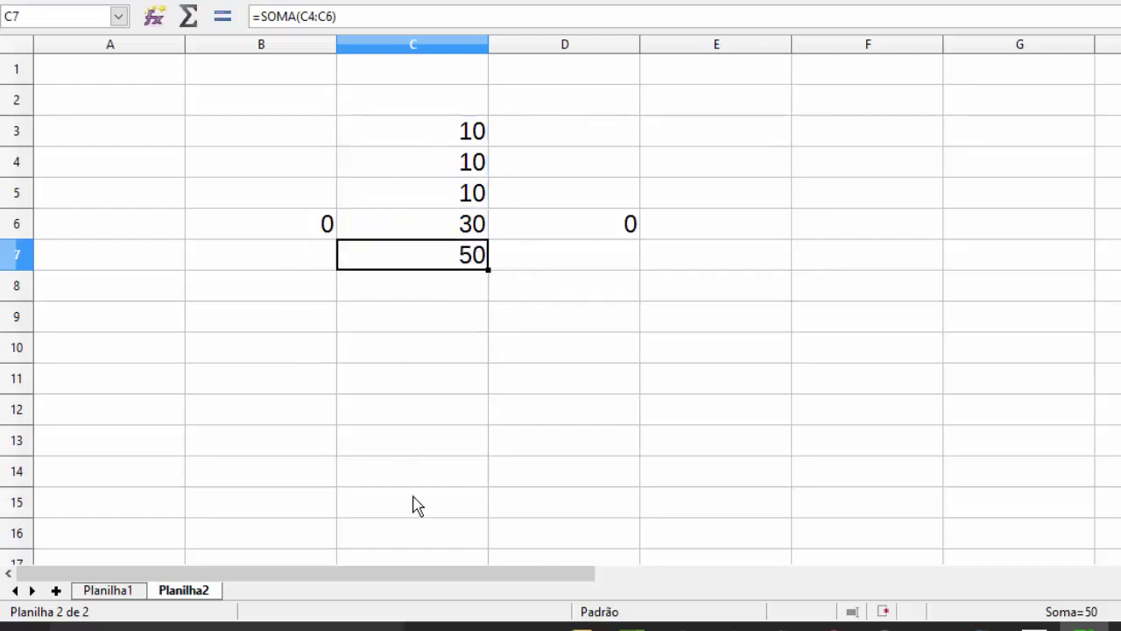
- Copy the sum formula from C7 into each cell from C8 down to C14
key("ctrl+c")
key("Down")
key("ctrl+v")
key("Down")
key("ctrl+v")
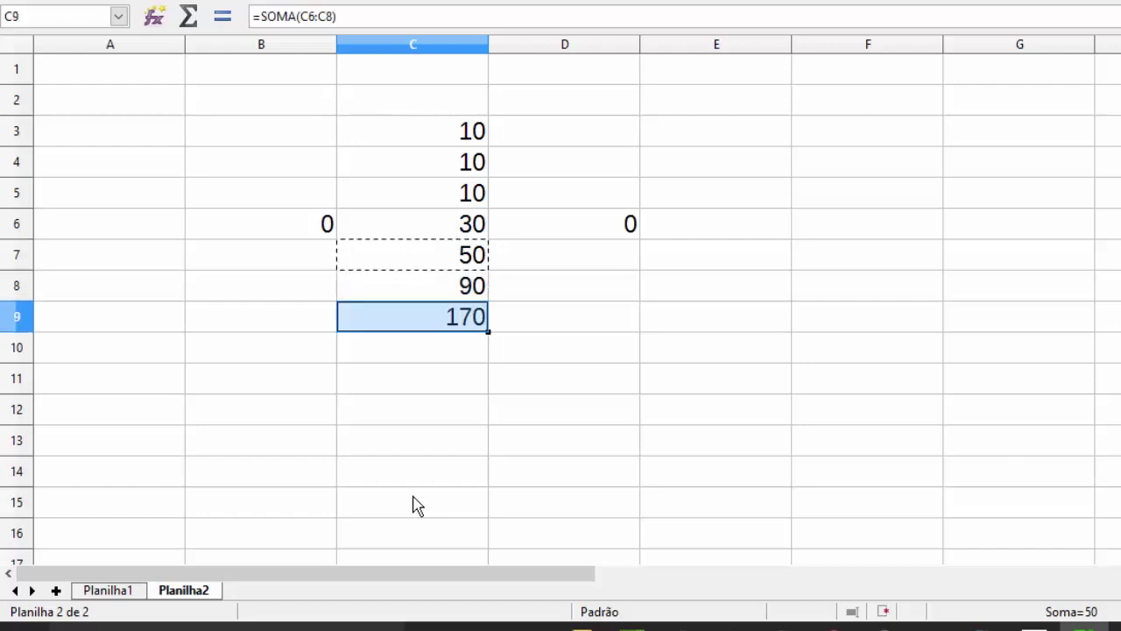
key("Down")
key("ctrl+v")
key("Down")
key("ctrl+v")
key("Down")
key("ctrl+v")
key("Down")
key("ctrl+v")
key("Down")
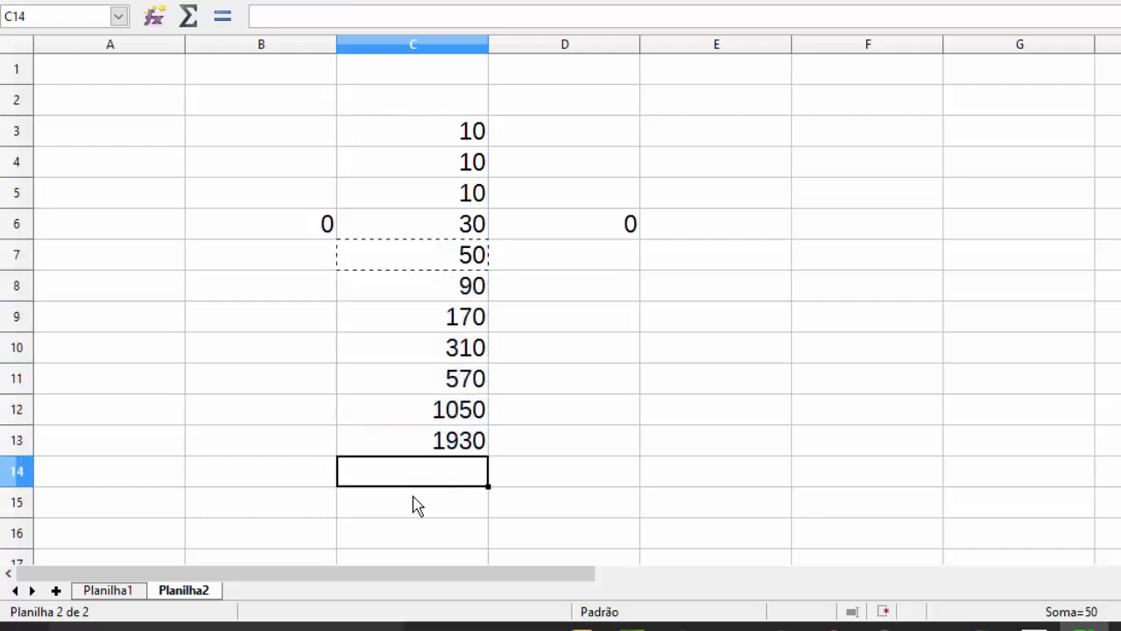
key("ctrl+v")
key("Down")
key("Escape")
- Examine the range references in the formula of cell C14 without changing it
key("Up")
key("F2")
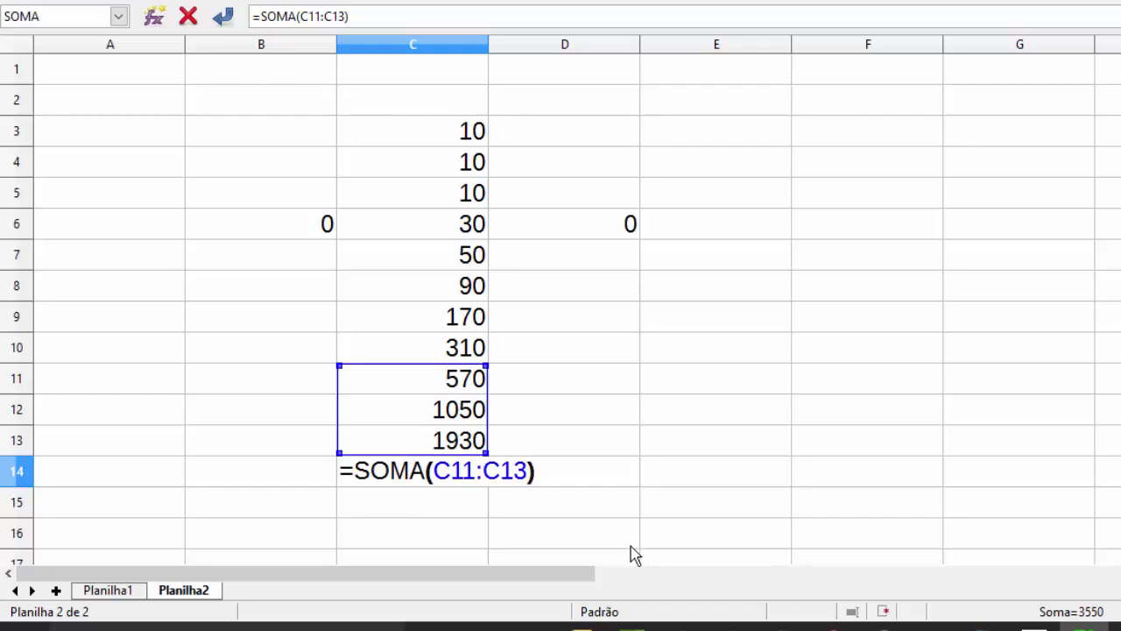
key("Escape")
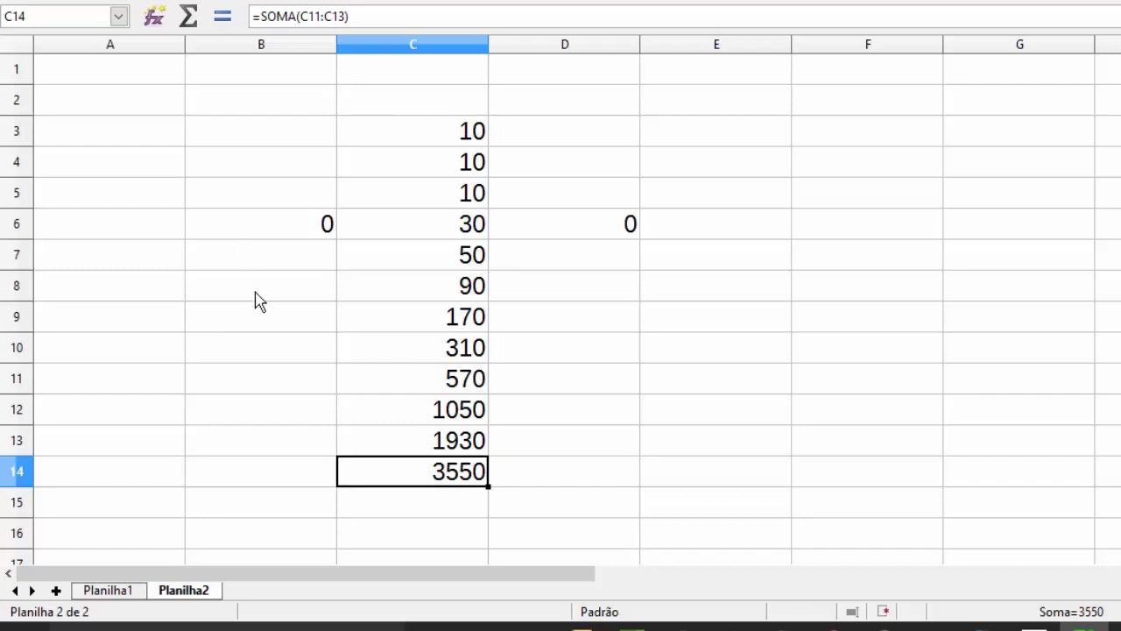
- Review the formula of C6 against the column references in D6's formula, leaving both as they are
left_click(453, 222)
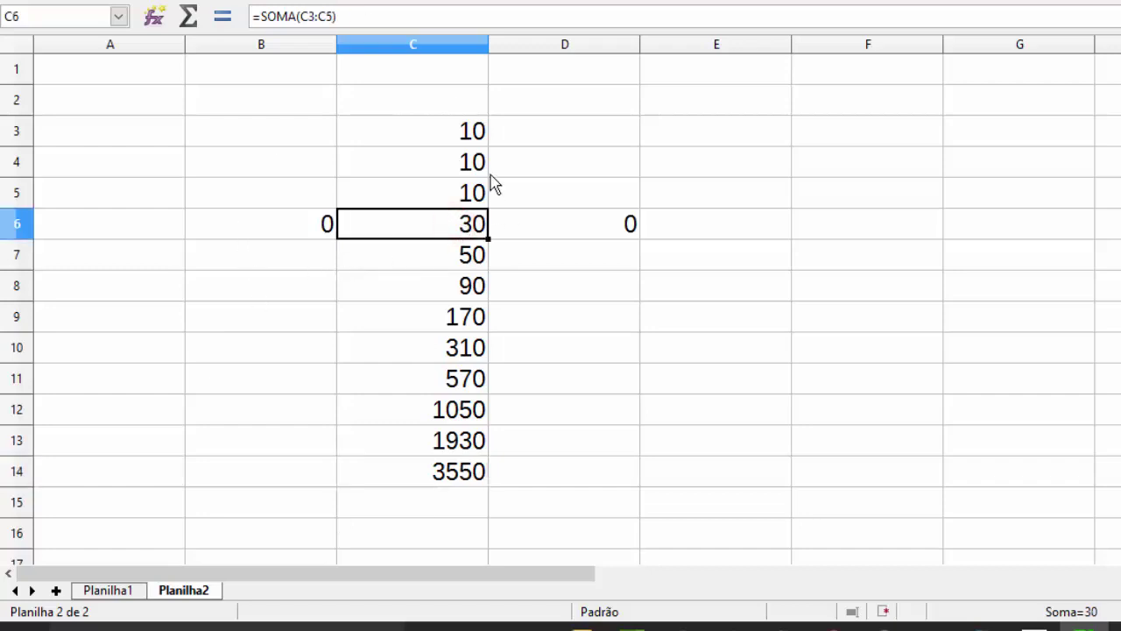
left_click(472, 223)
left_click(548, 223)
key("F2")
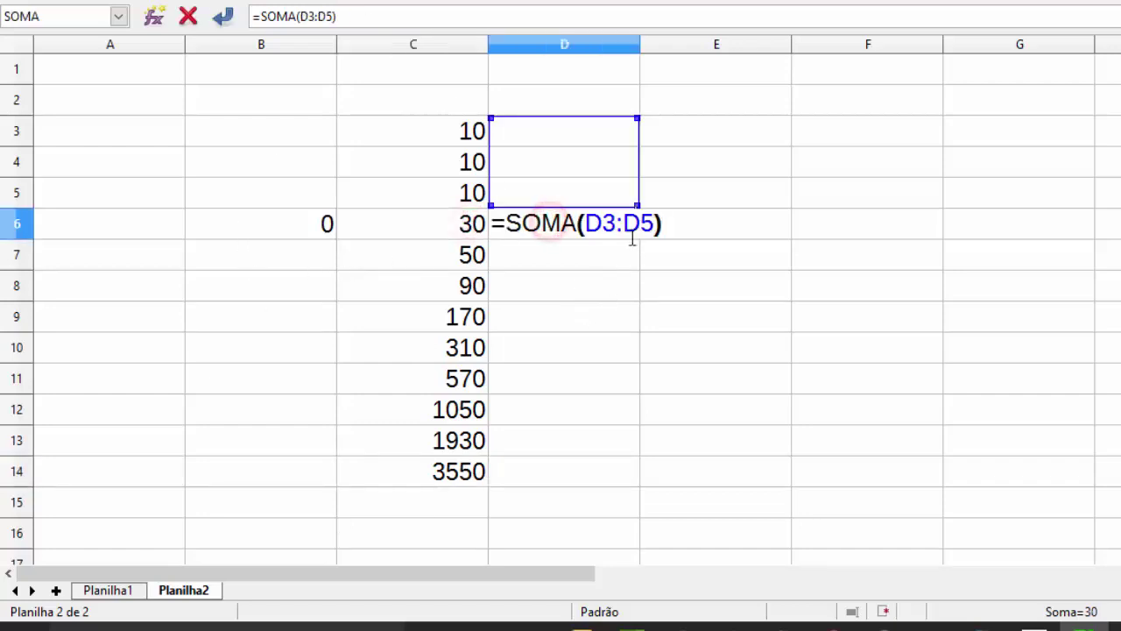
left_click(593, 224)
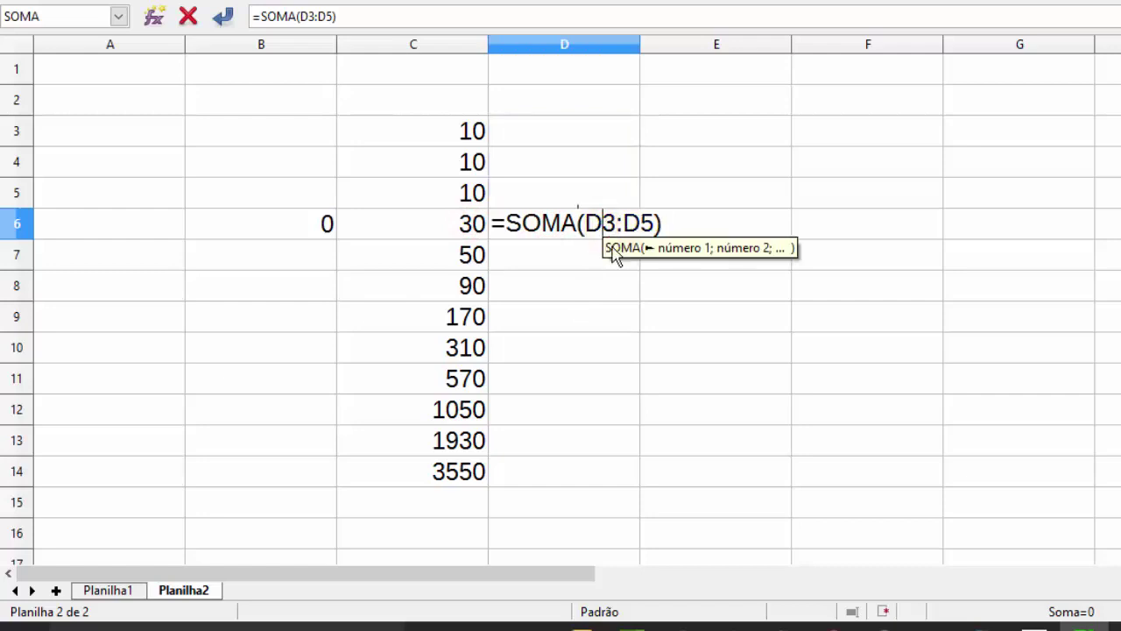
key("Escape")
- Copy the sum formula from D6 into D5 and check the row references of the pasted formula
key("ctrl+c")
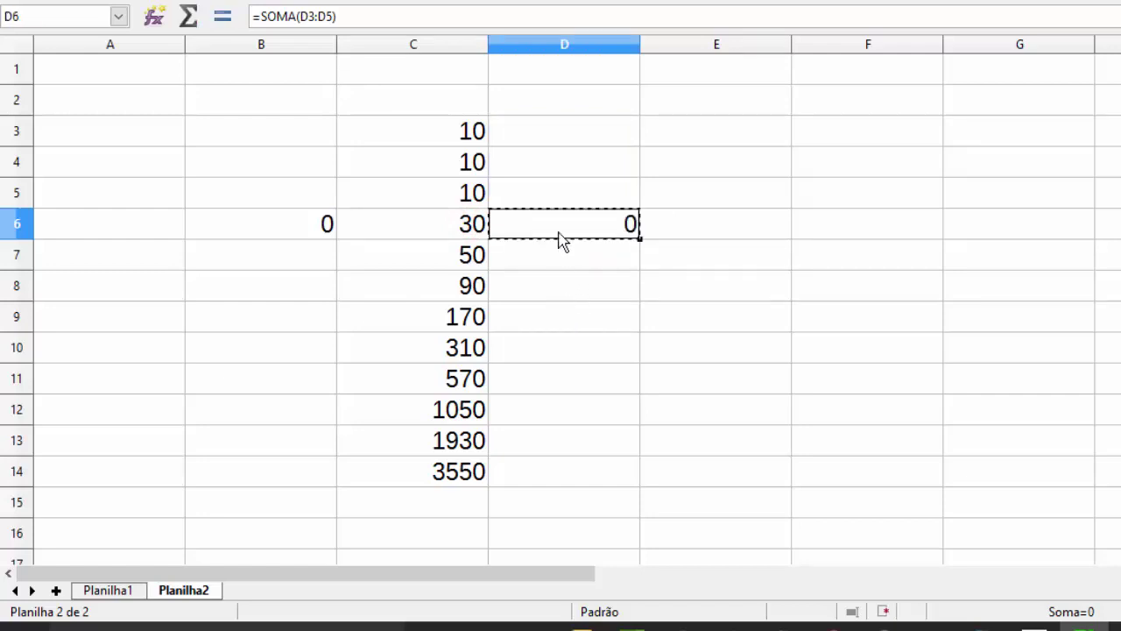
left_click(562, 194)
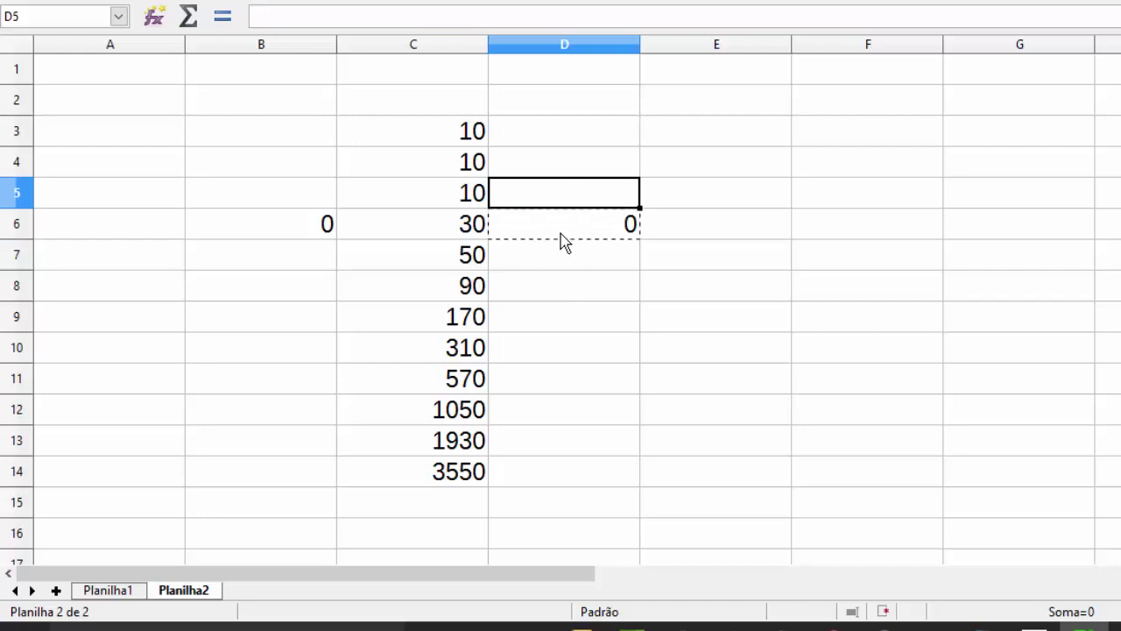
key("ctrl+v")
left_click(582, 224)
double_click(578, 192)
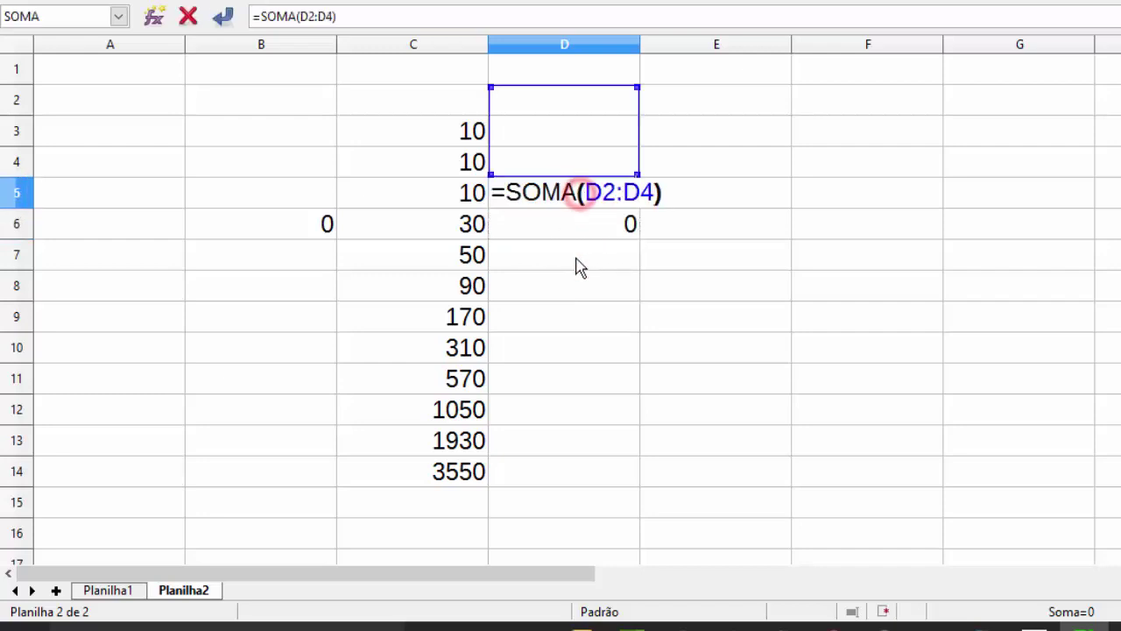
key("Escape")
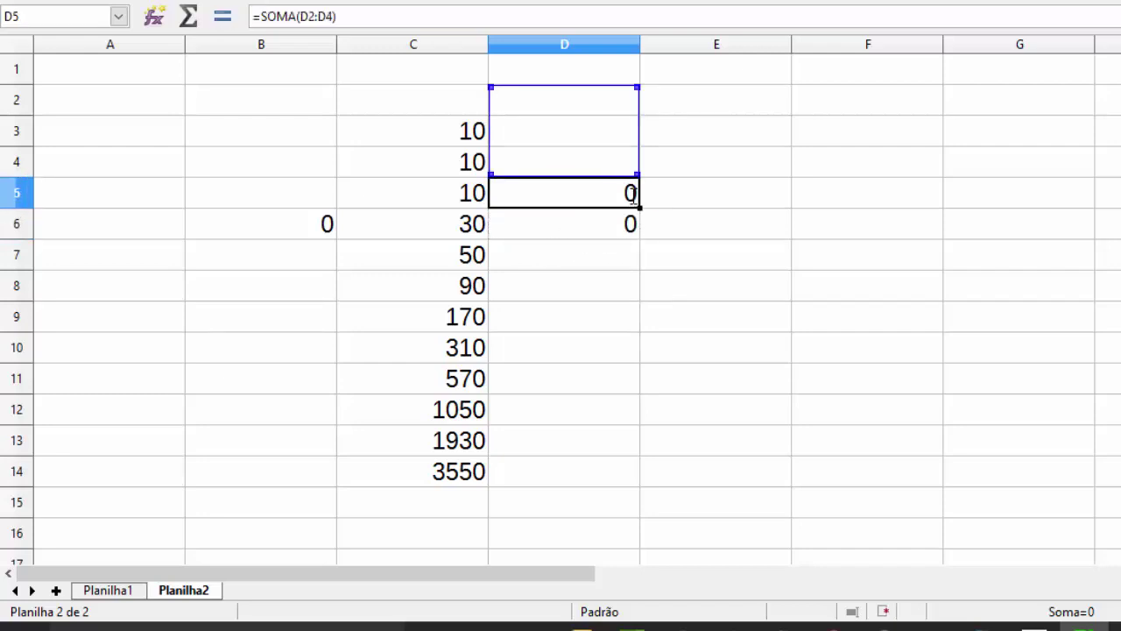
- Copy the sum formula from D5 into each cell above it, from D4 up to D1
key("ctrl+c")
key("Up")
key("ctrl+v")
key("Up")
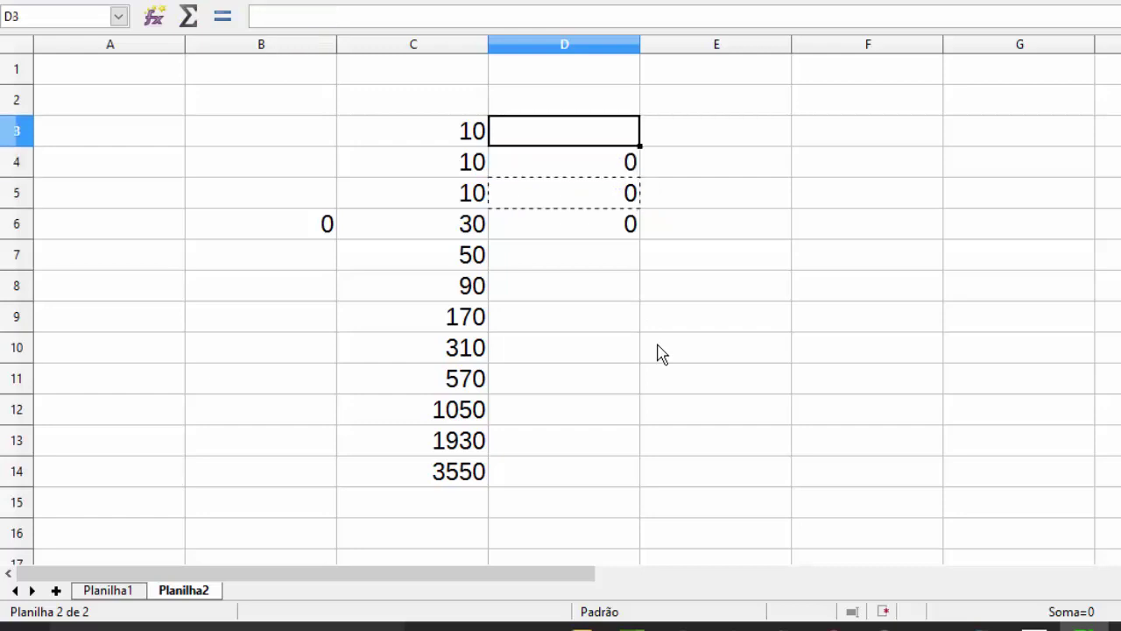
key("ctrl+v")
key("Up")
key("ctrl+v")
key("Up")
key("ctrl+v")
key("Down")
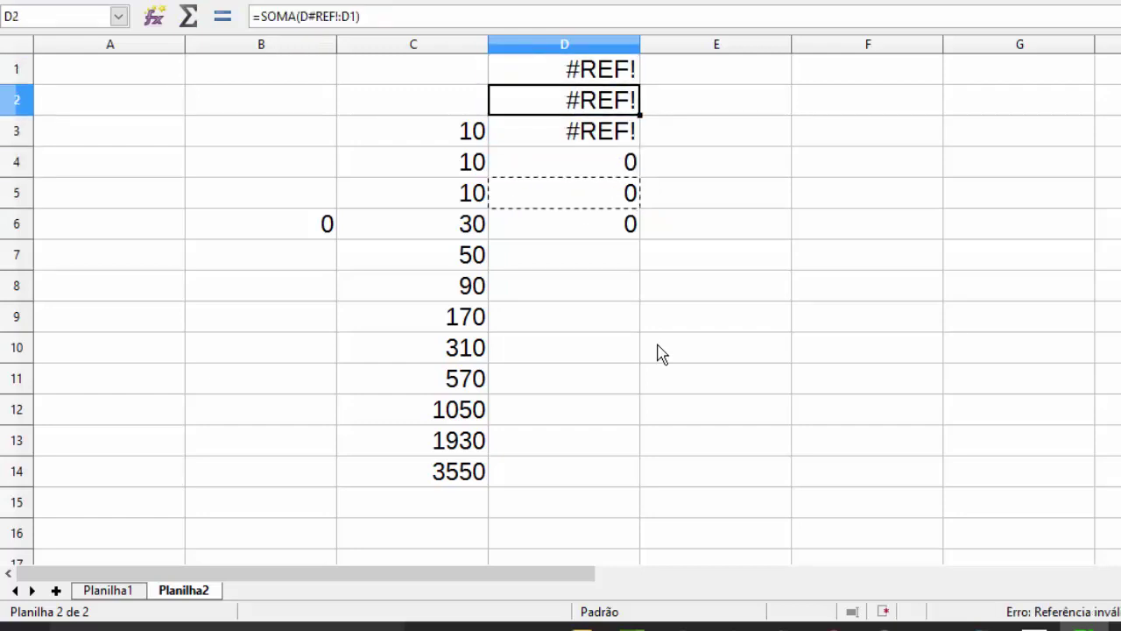
- Examine the first range reference in the formula of cell D3 without changing it
double_click(604, 131)
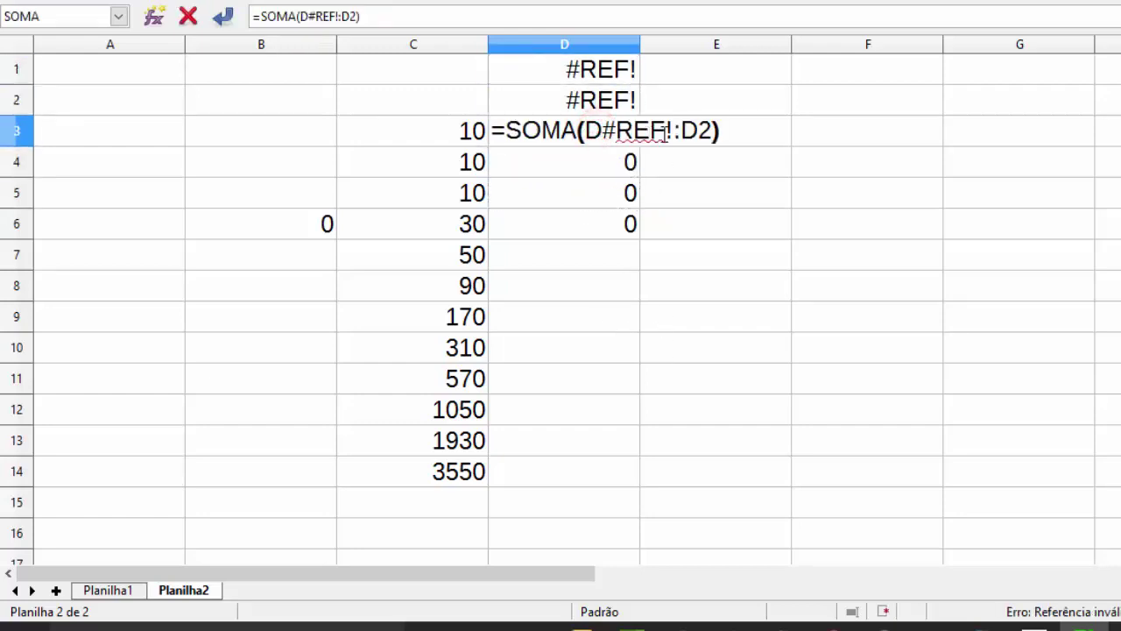
left_click_drag(675, 132, 604, 133)
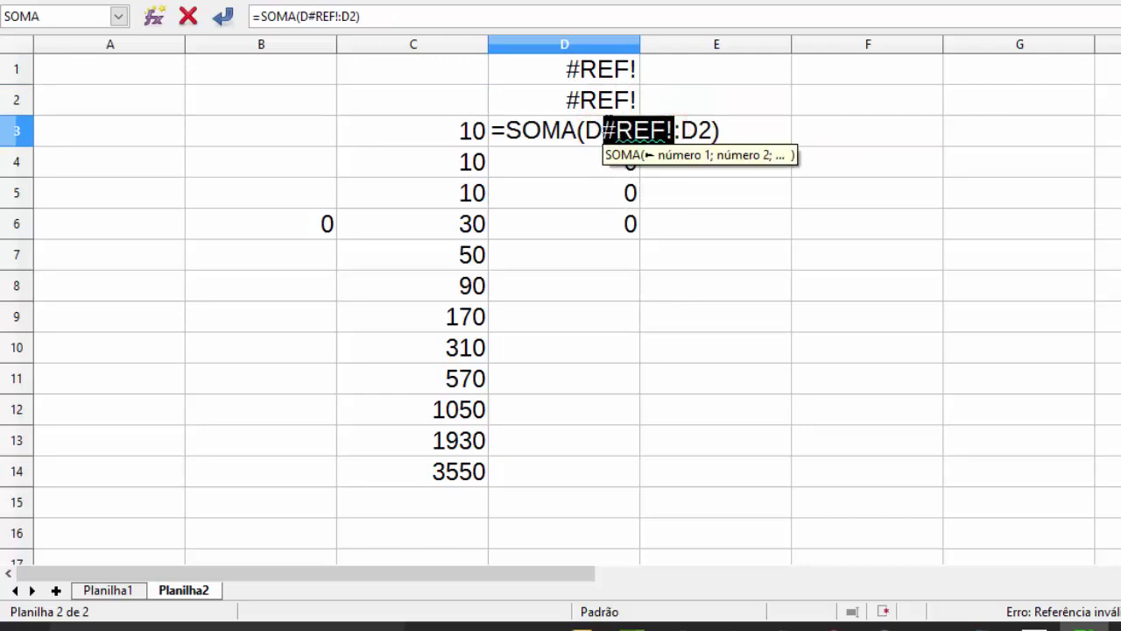
key("Escape")
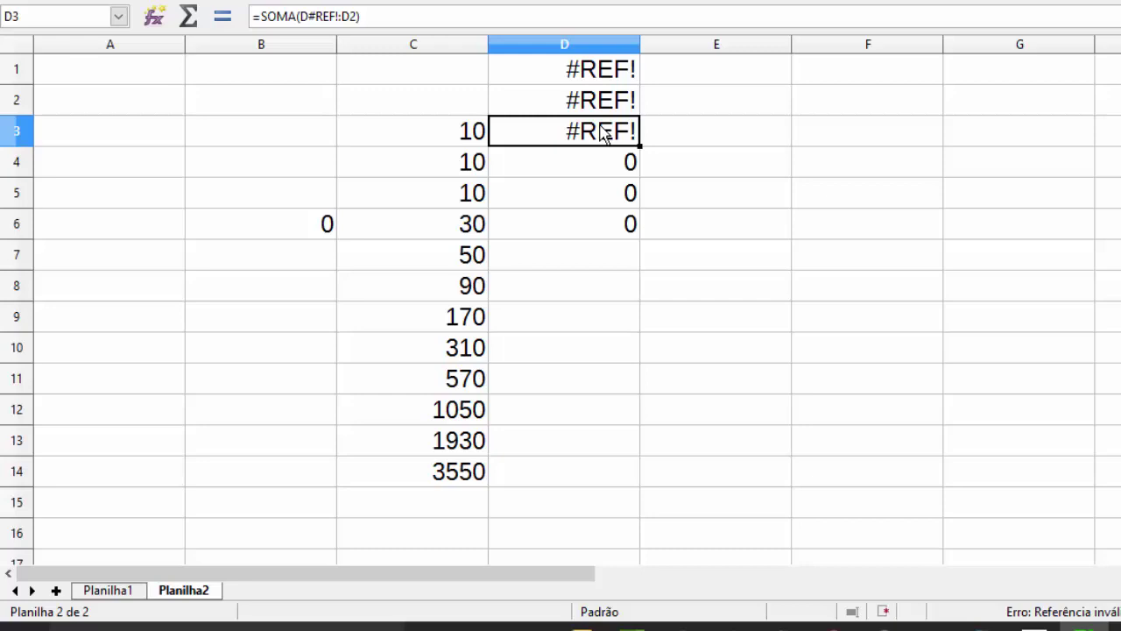
key("Down")
key("Down")
key("Down")
key("Down")
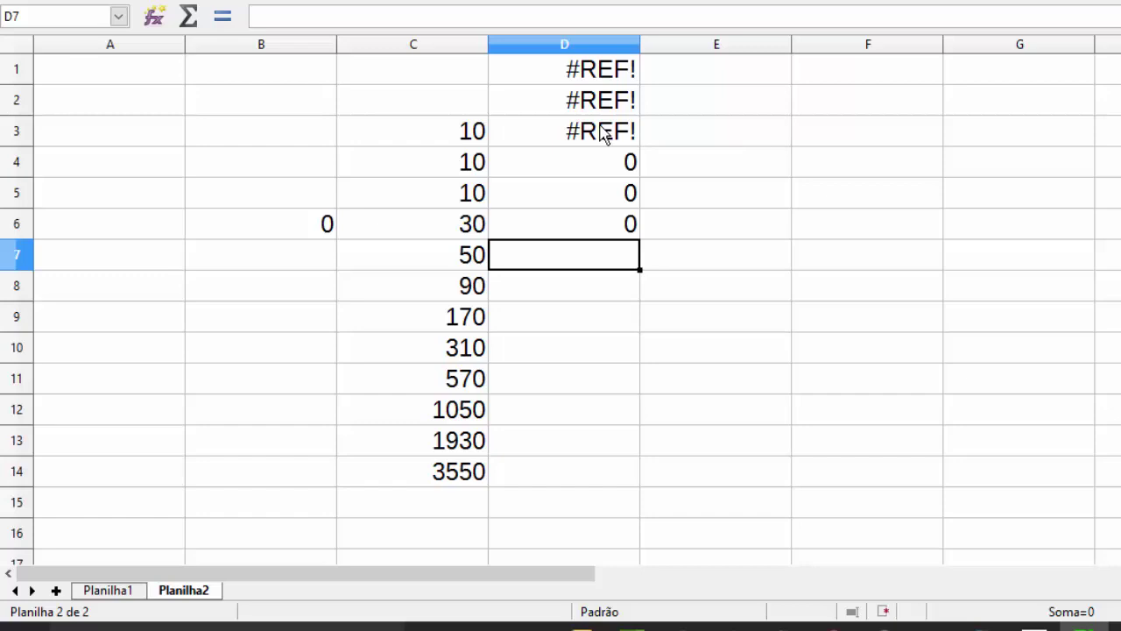
- Check the range references in the formulas of cells C7 and D6
left_click(801, 112)
left_click(473, 254)
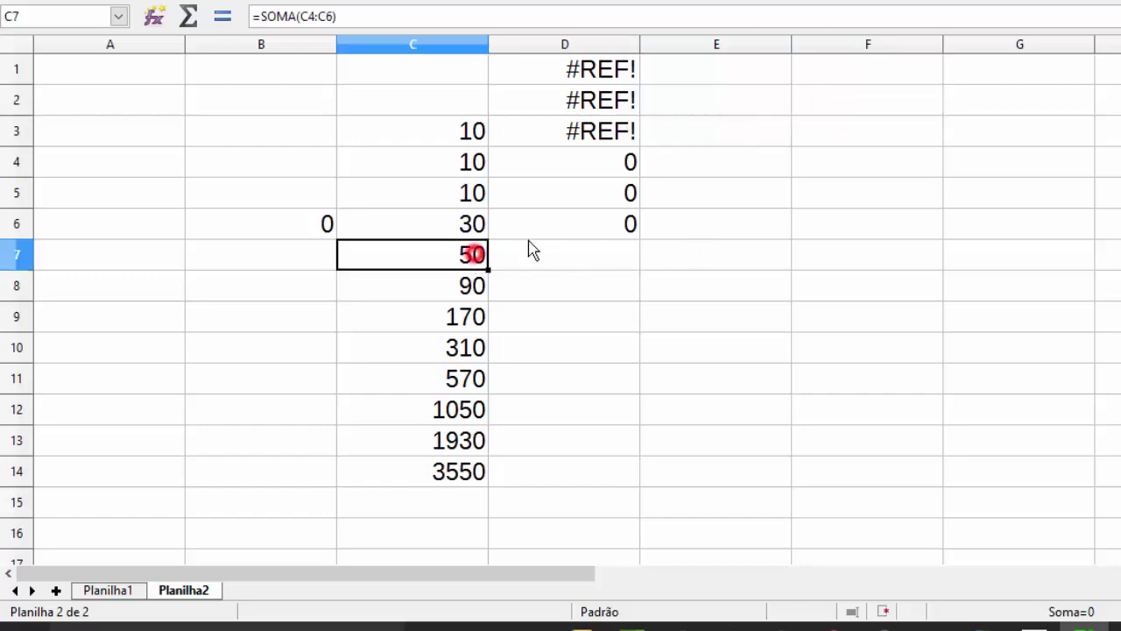
left_click(498, 226)
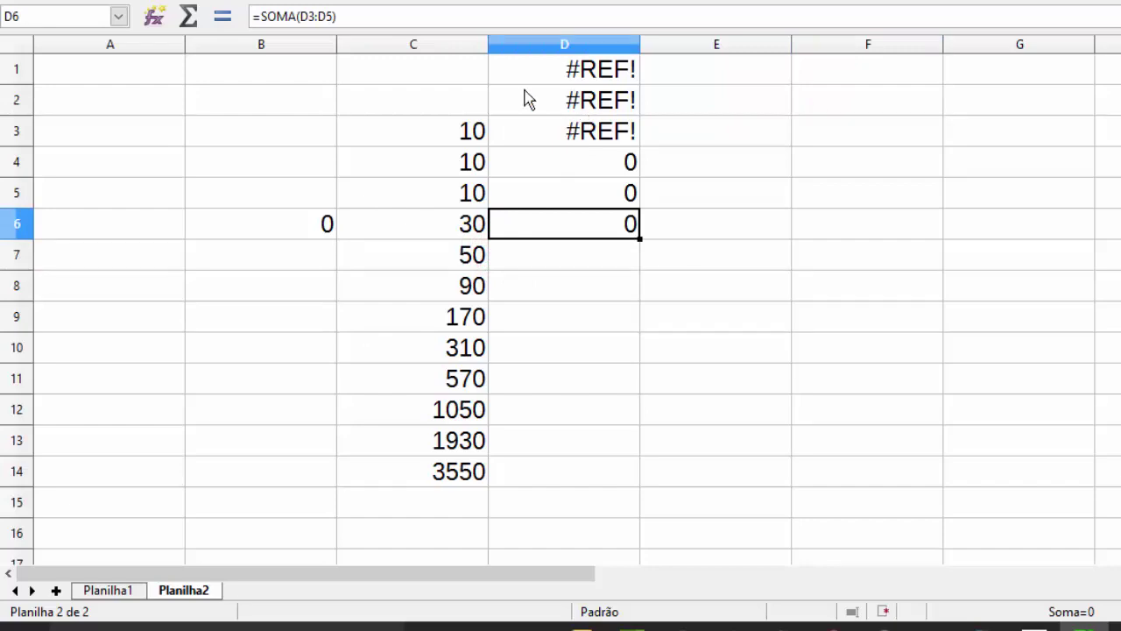
- Merge and center cells A1 to C1 as a title cell above the first example
left_click(423, 93)
left_click_drag(148, 72, 367, 70)
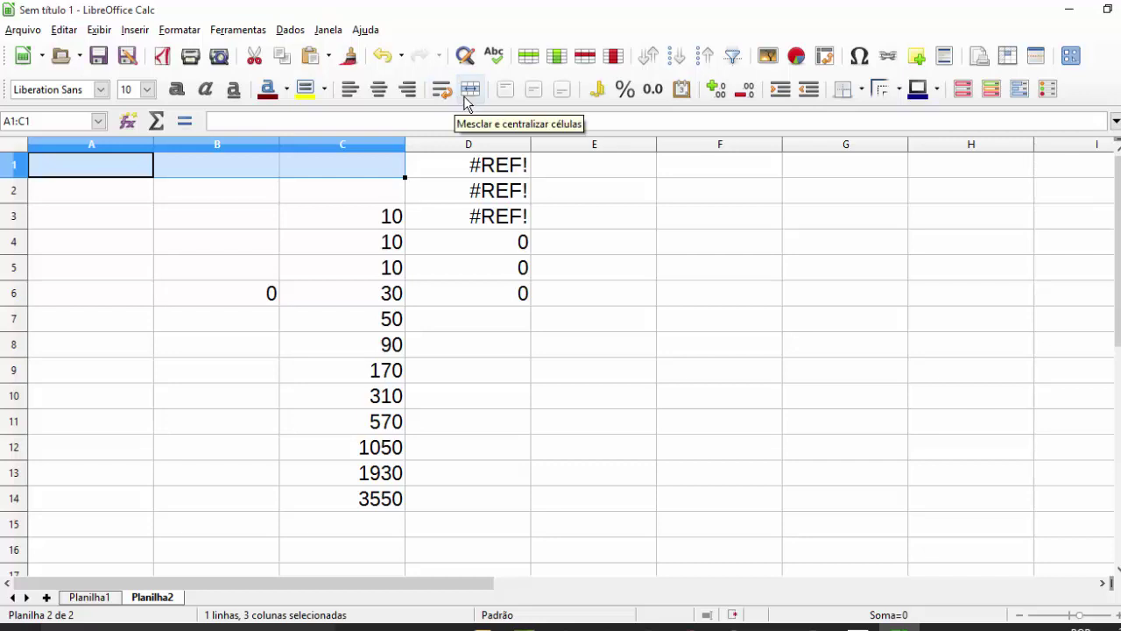
left_click(467, 91)
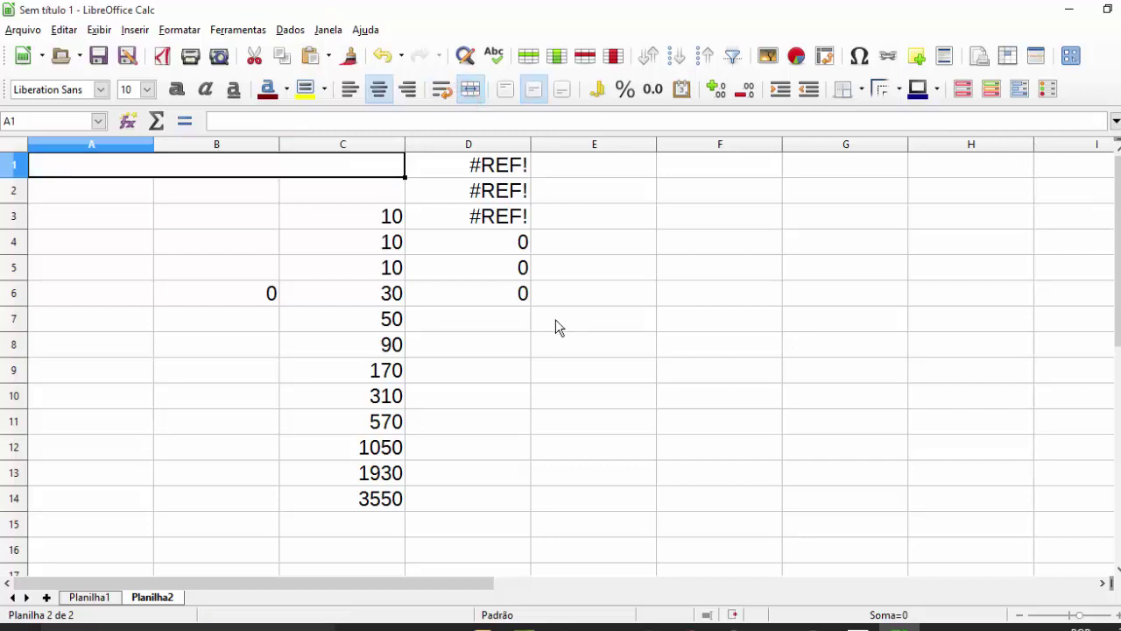
type("REFER")
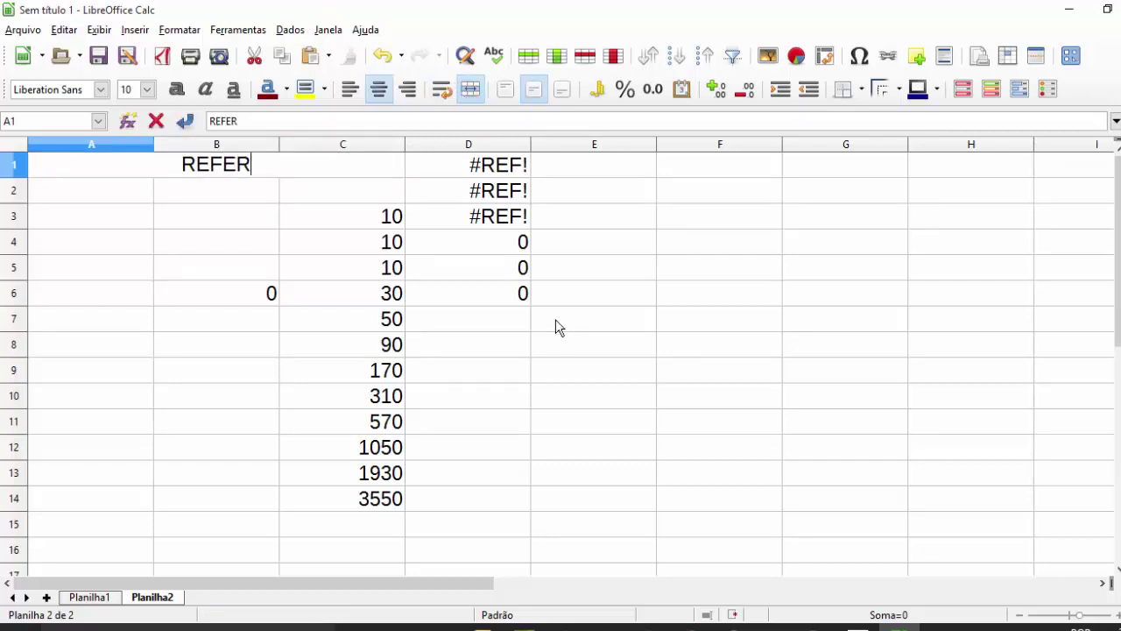
type("ÊNCIA RELATIVA")
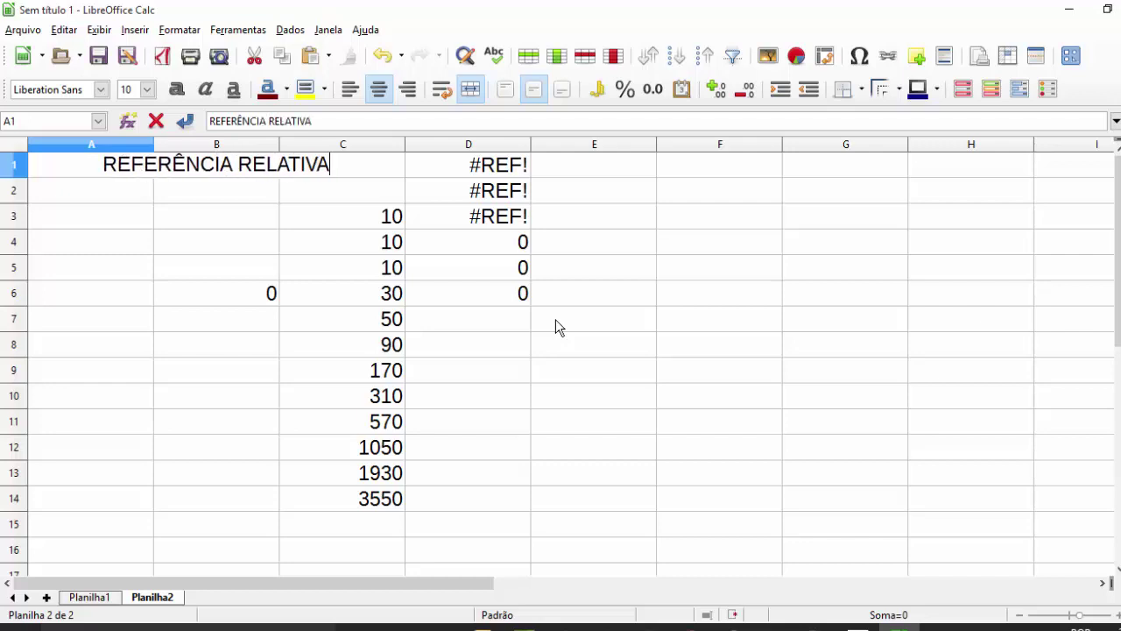
key("Escape")
- Enter the lowercase title "referência relativa" in the merged cell A1
type("ref")
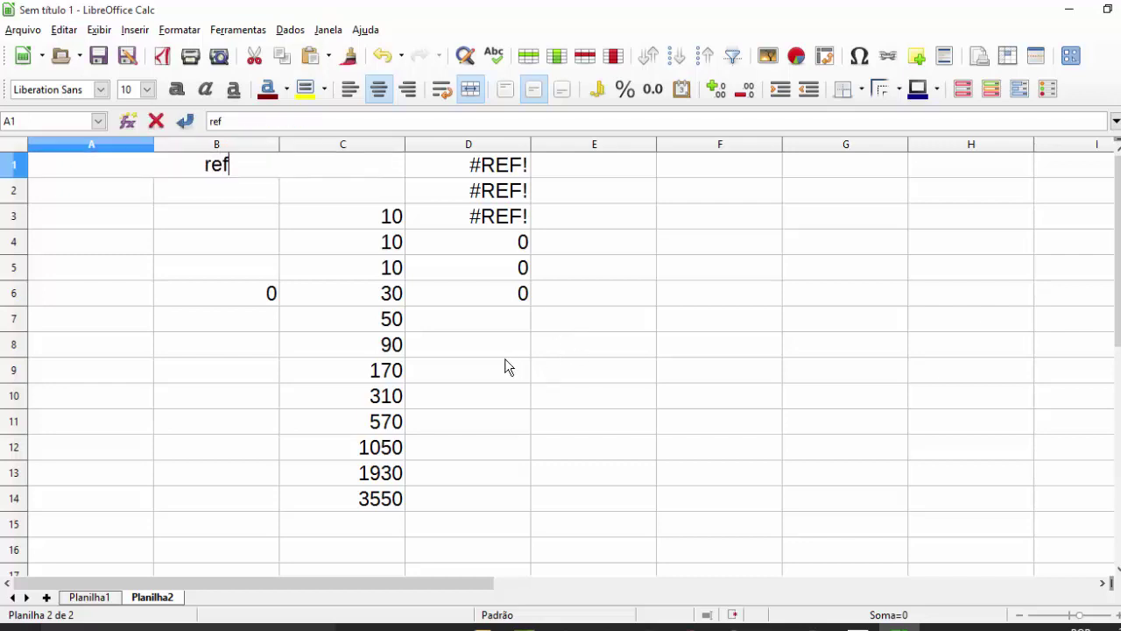
type("erência ")
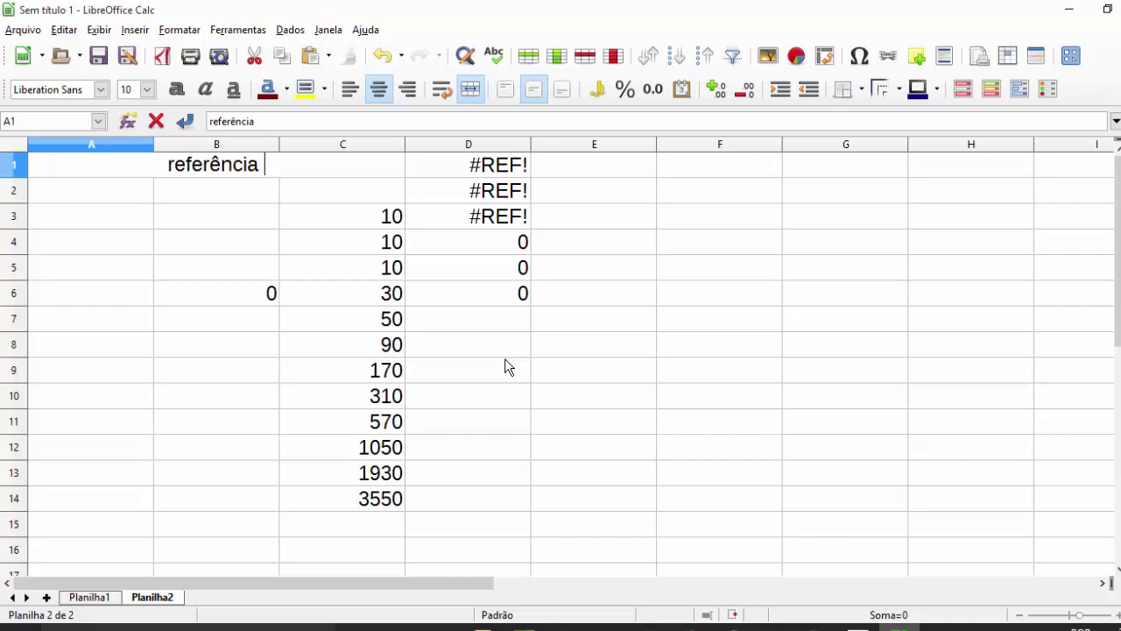
type("relatica")
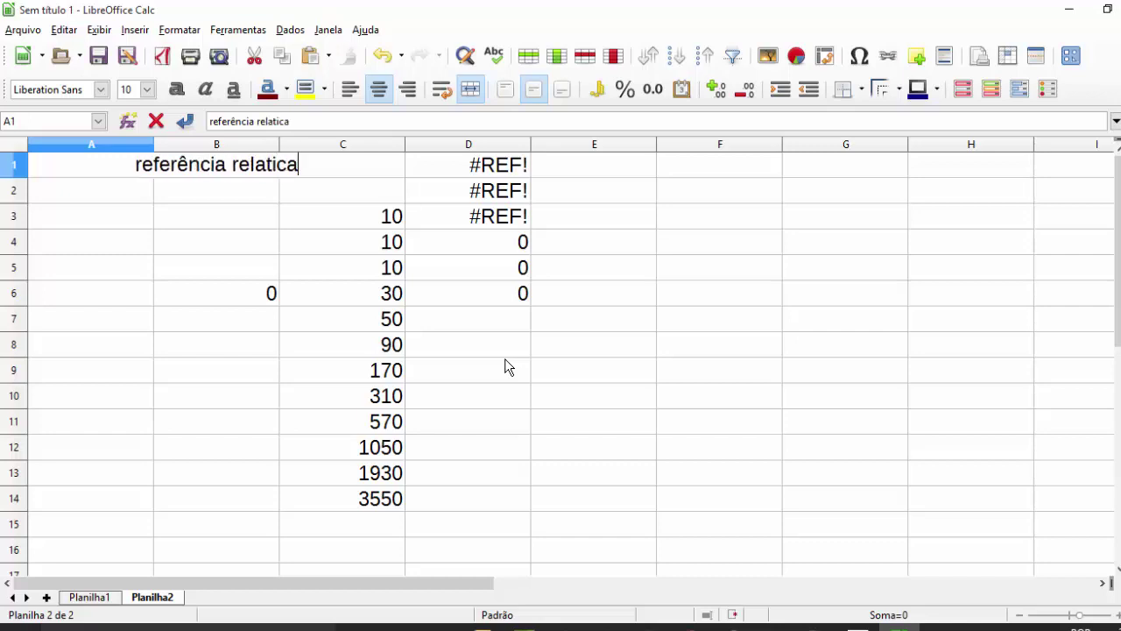
key("BackSpace")
key("BackSpace")
type("va")
key("Return")
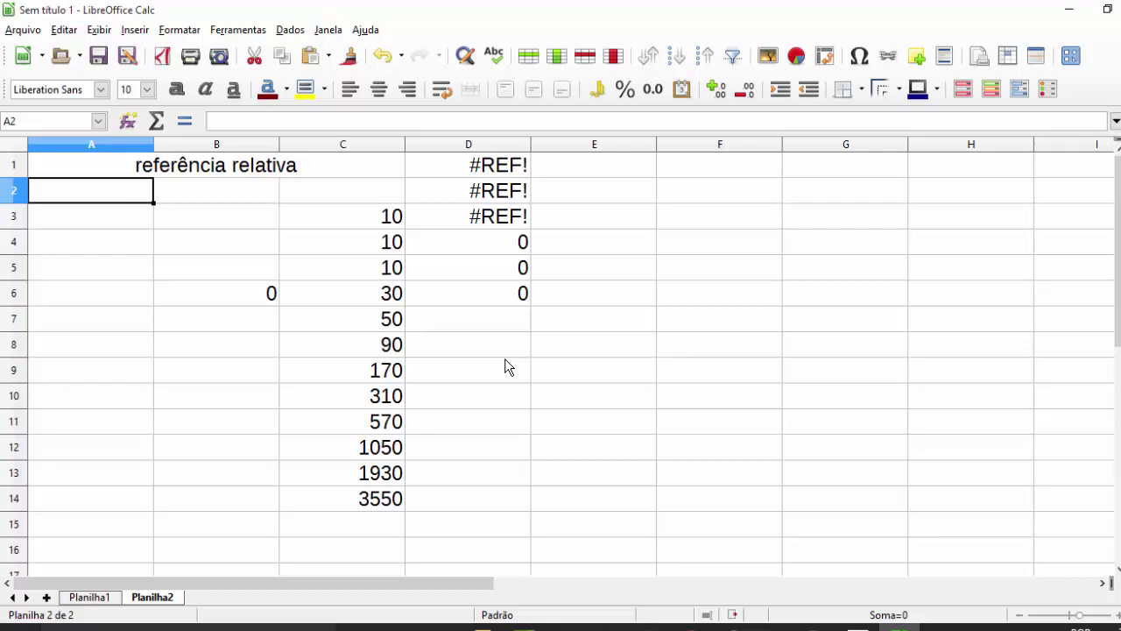
- Give the "referência relativa" title a yellow background and bold text
left_click(357, 168)
left_click(303, 88)
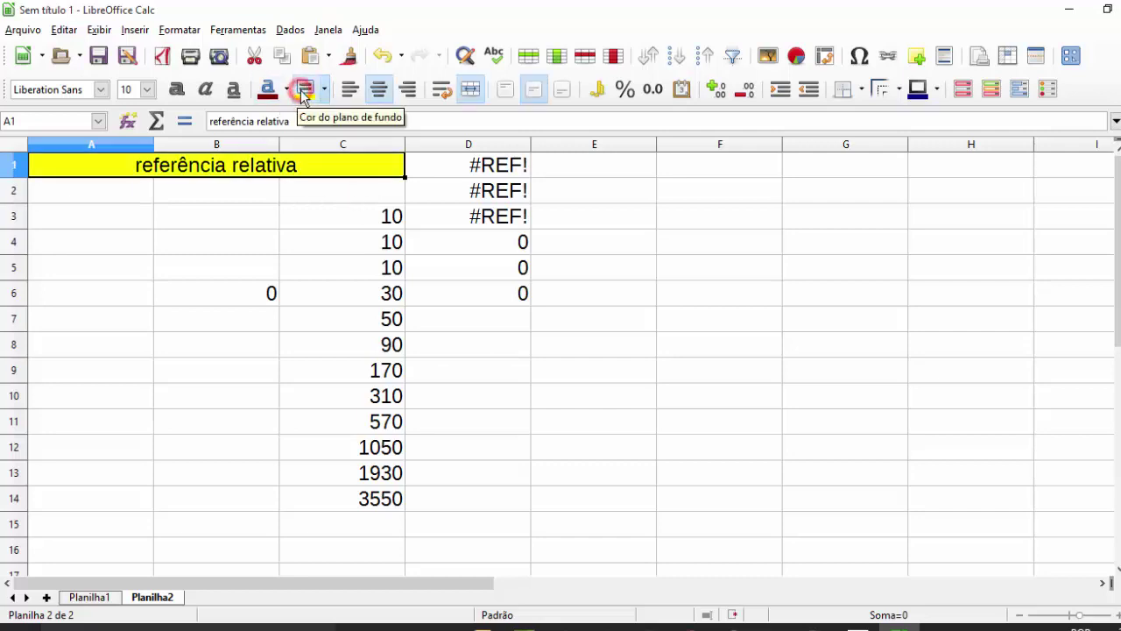
left_click(176, 88)
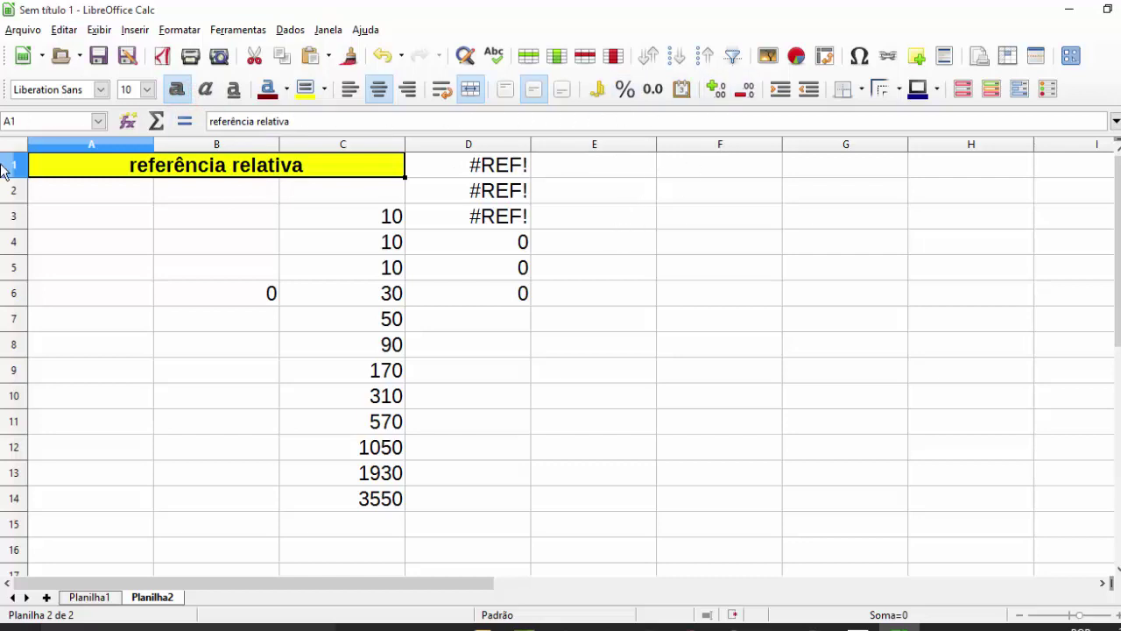
left_click(268, 303)
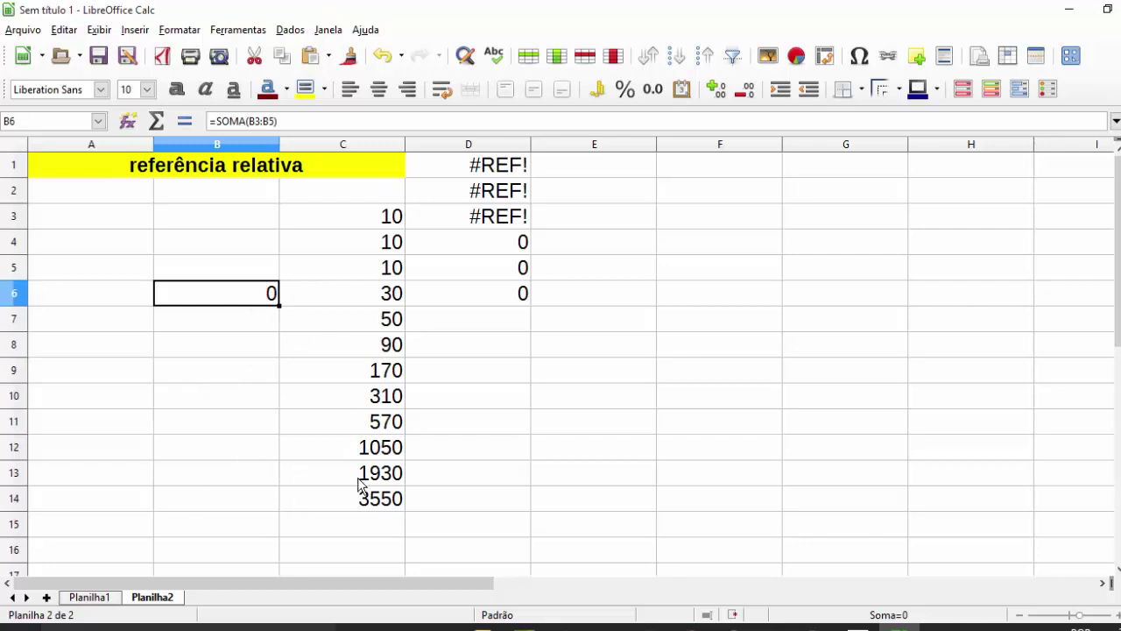
- Enter the title "referência absoluta" in cell F1 for the second example
left_click(680, 163)
type("refere")
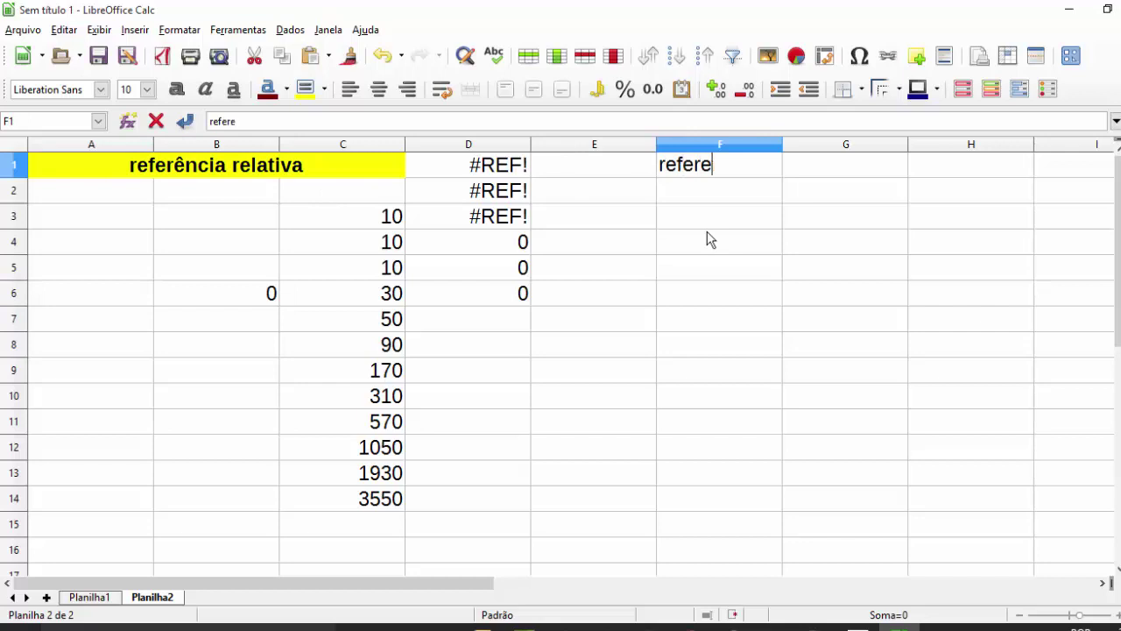
key("BackSpace")
type("ência absu")
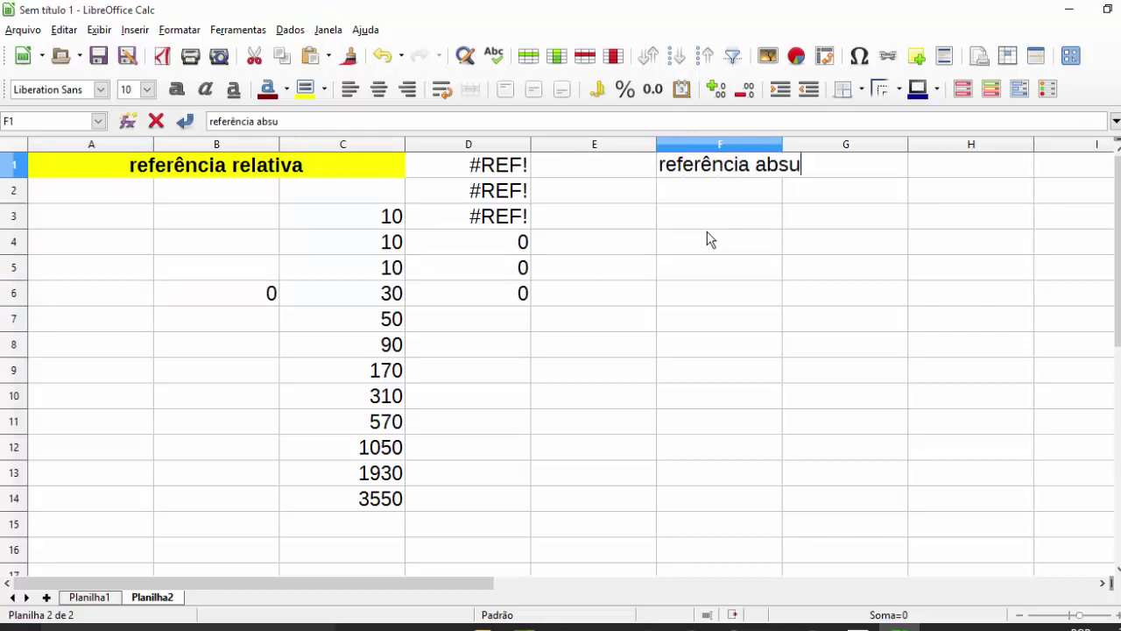
key("BackSpace")
type("oluta")
key("Return")
- Fill cells F1 to H1 with yellow, then merge them with the "referência absoluta" title centered
left_click_drag(714, 166, 972, 167)
left_click(302, 89)
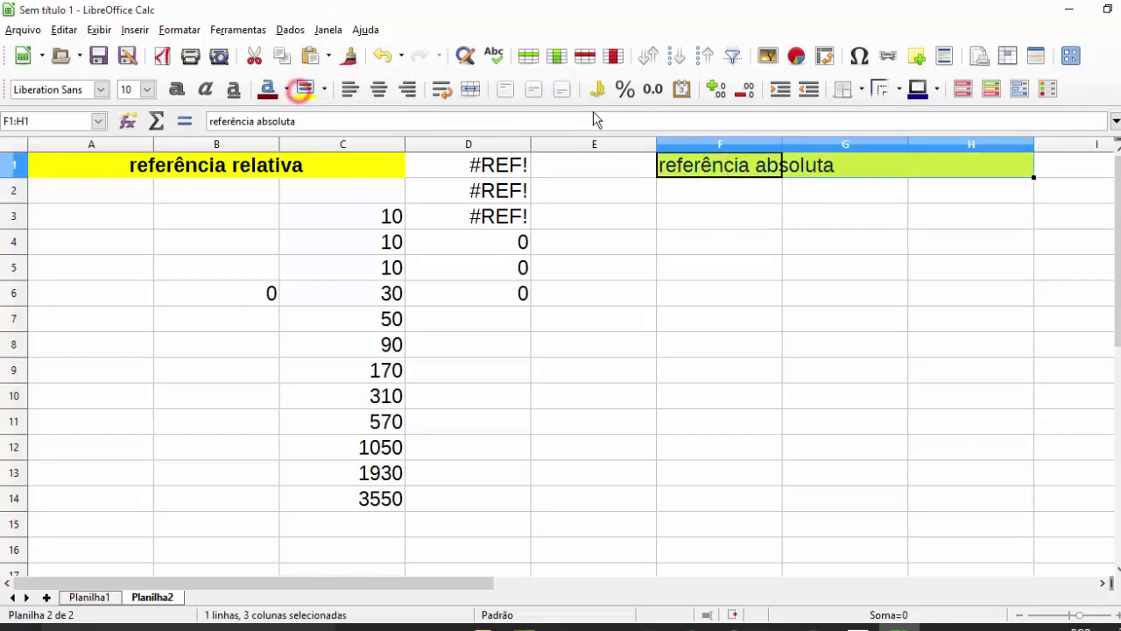
left_click(379, 90)
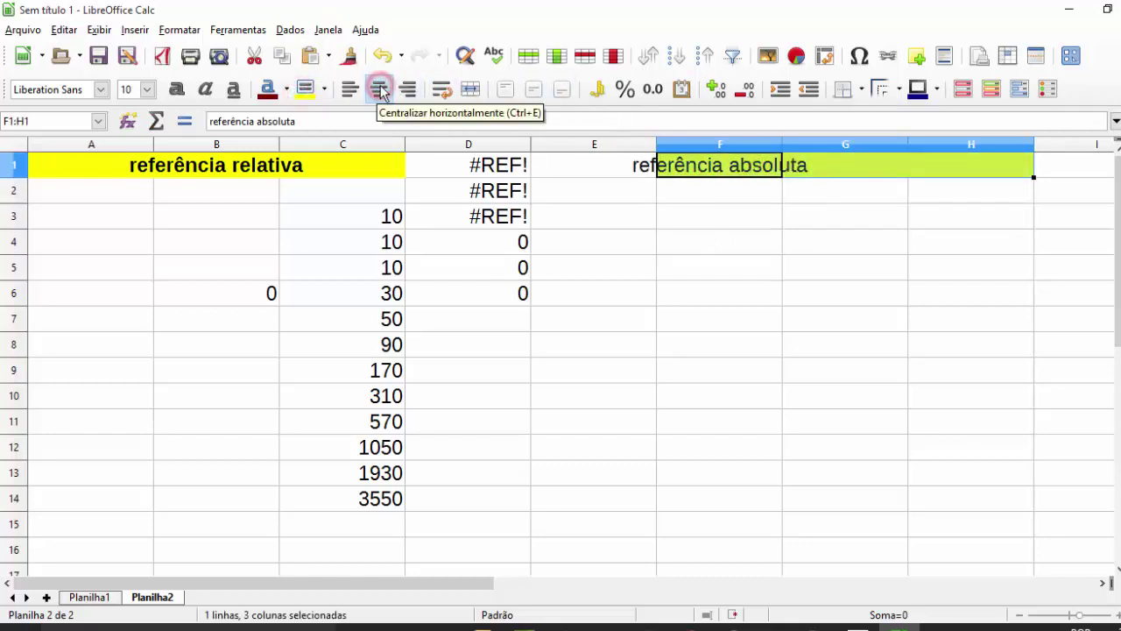
left_click(470, 88)
left_click(714, 214)
left_click(713, 289)
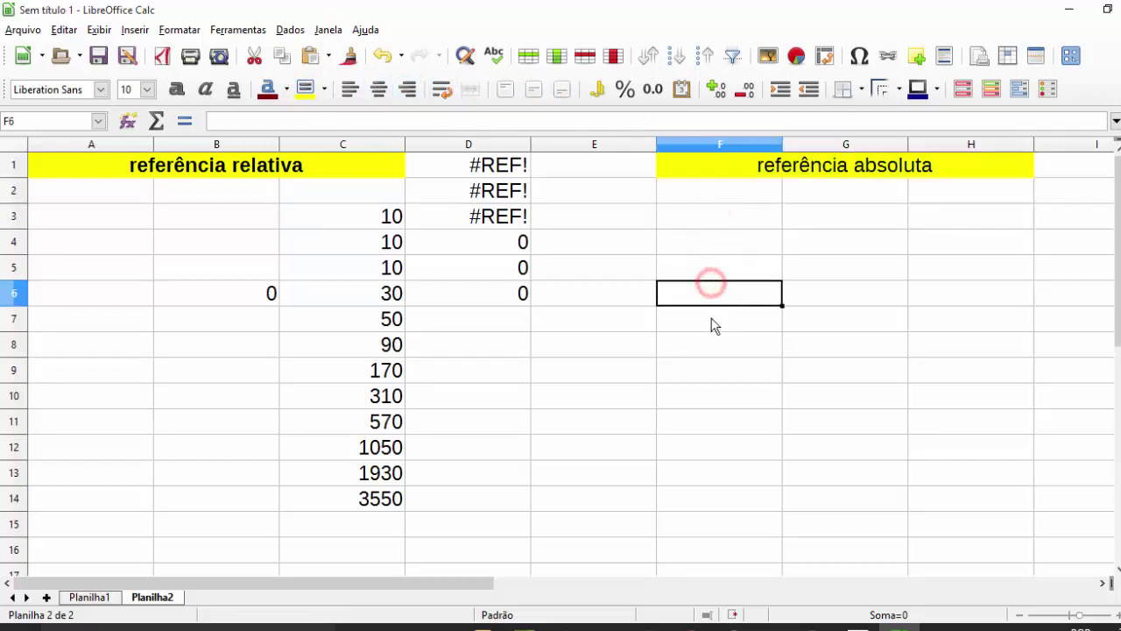
- Enter the value 10 in each of the cells G3, G4 and G5
left_click(824, 217)
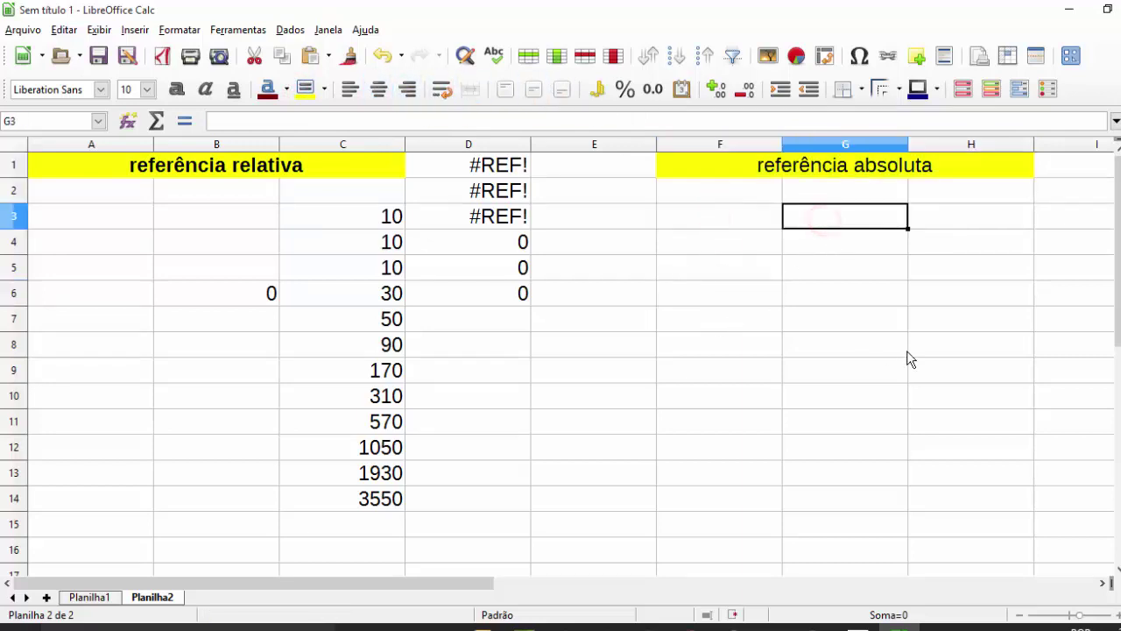
type("10")
key("Return")
type("10")
key("Return")
type("10")
key("Return")
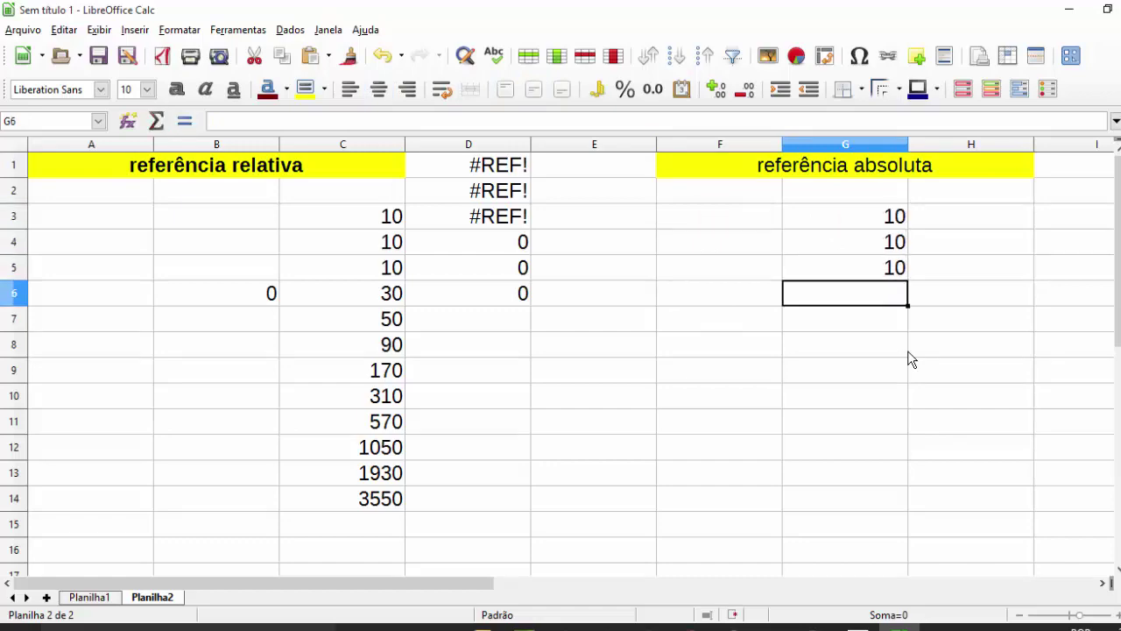
- Enter a SOMA formula in G6 that adds the range G3:G5
type("=soma(")
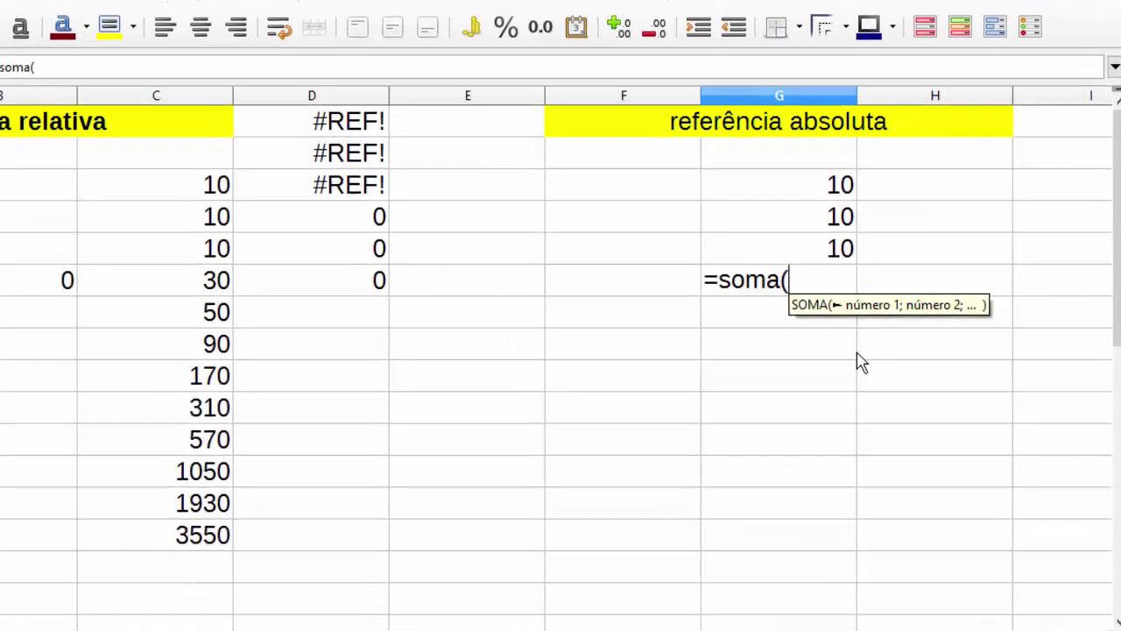
key("Up")
key("shift+Up")
key("shift+Up")
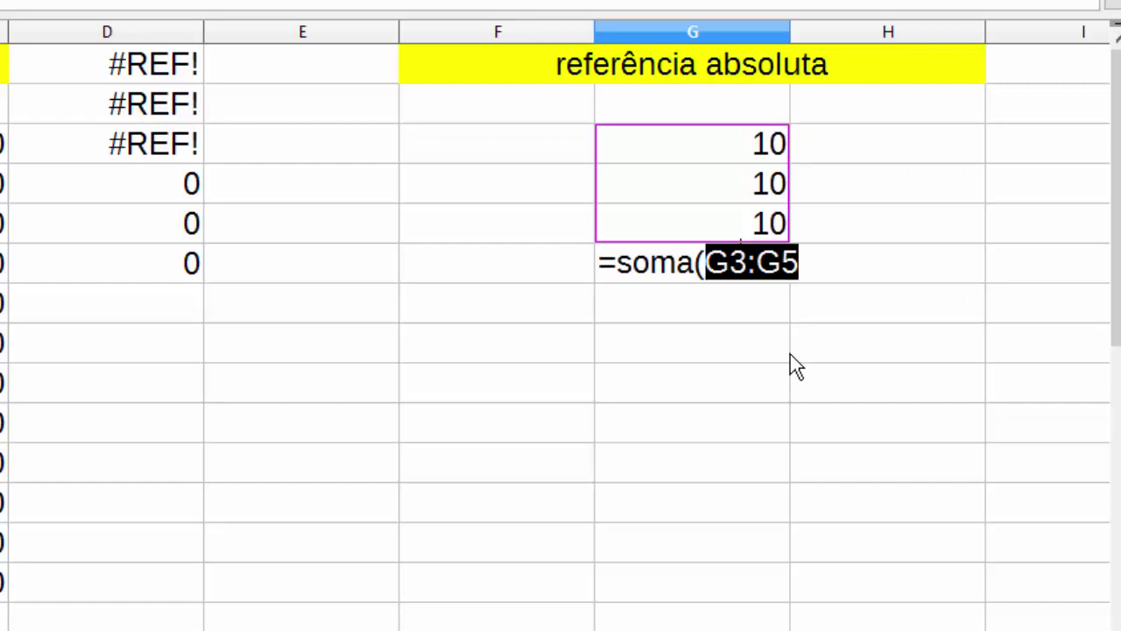
key("Return")
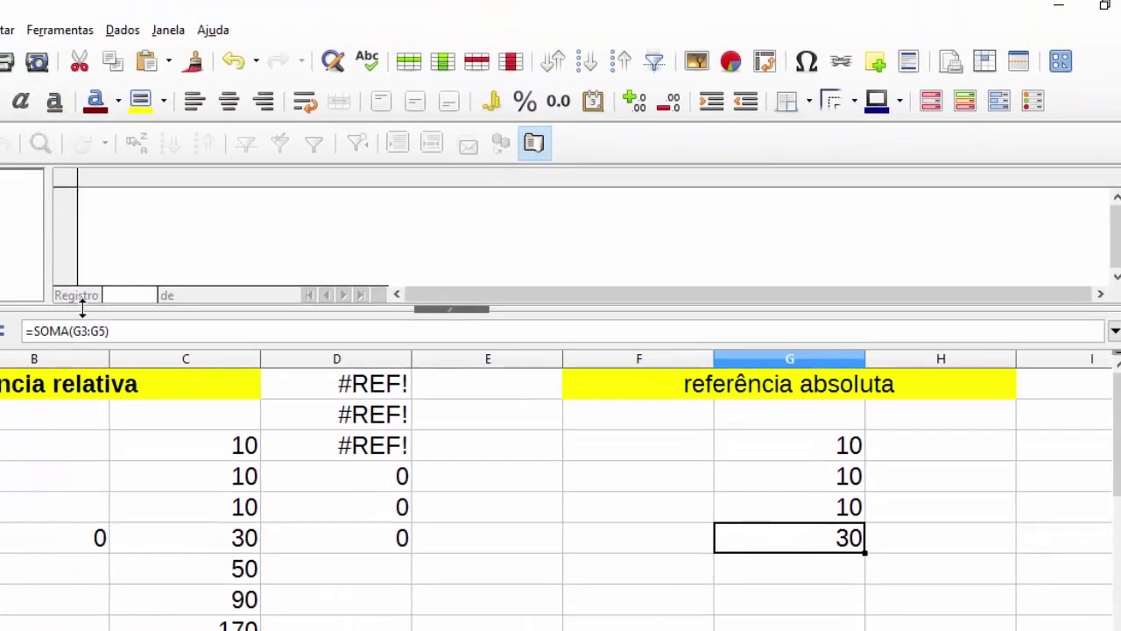
- Collapse the data source pane above the sheet and make the references in G6's formula absolute, giving =SOMA($G$3:$G$5)
left_click_drag(81, 316, 132, 107)
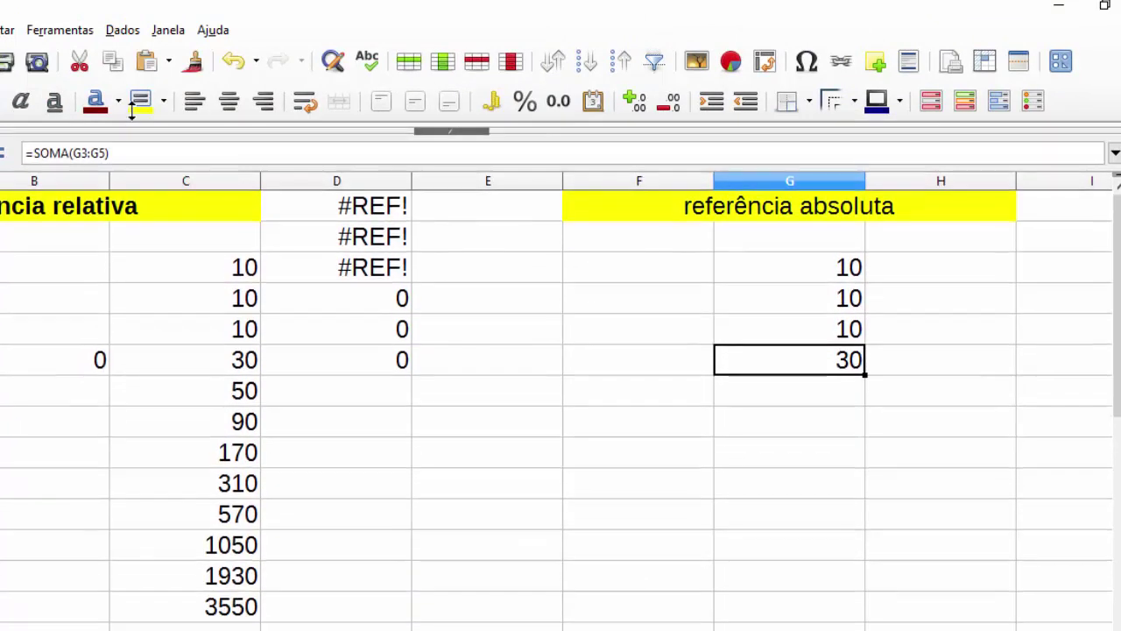
double_click(822, 359)
left_click(822, 360)
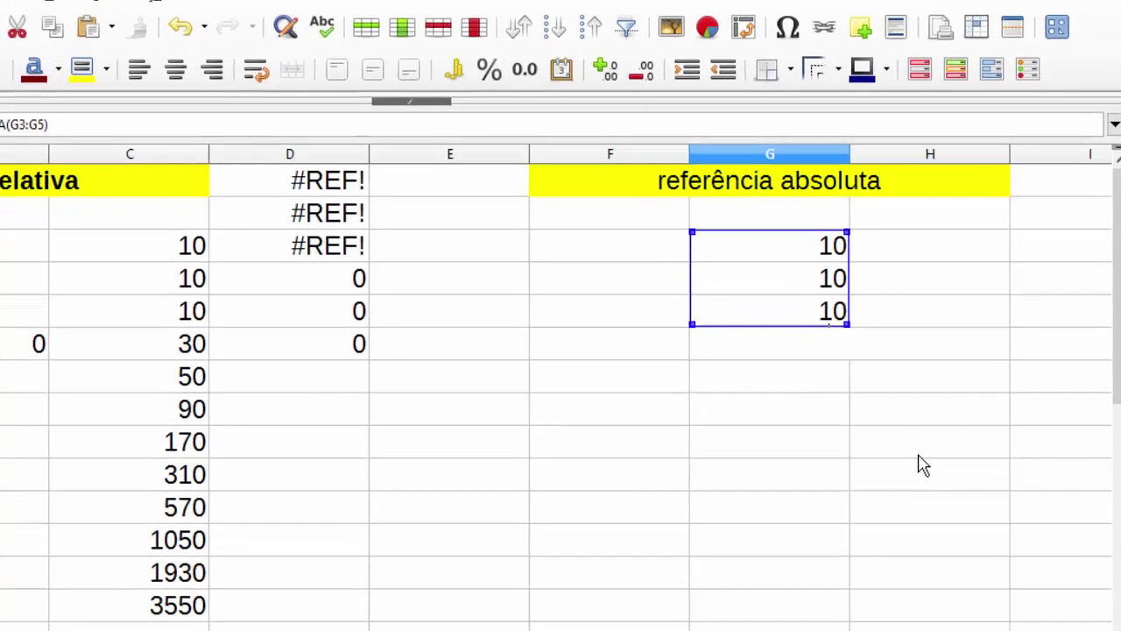
type("$G$3:G5)")
left_click(781, 308)
type("$")
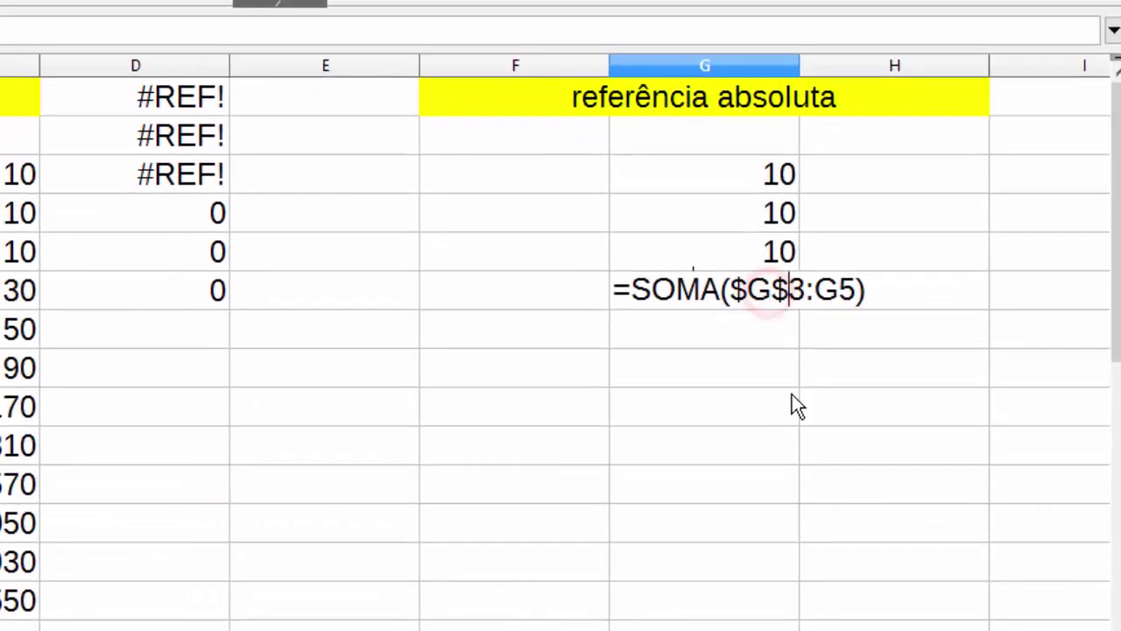
left_click(823, 298)
type("$")
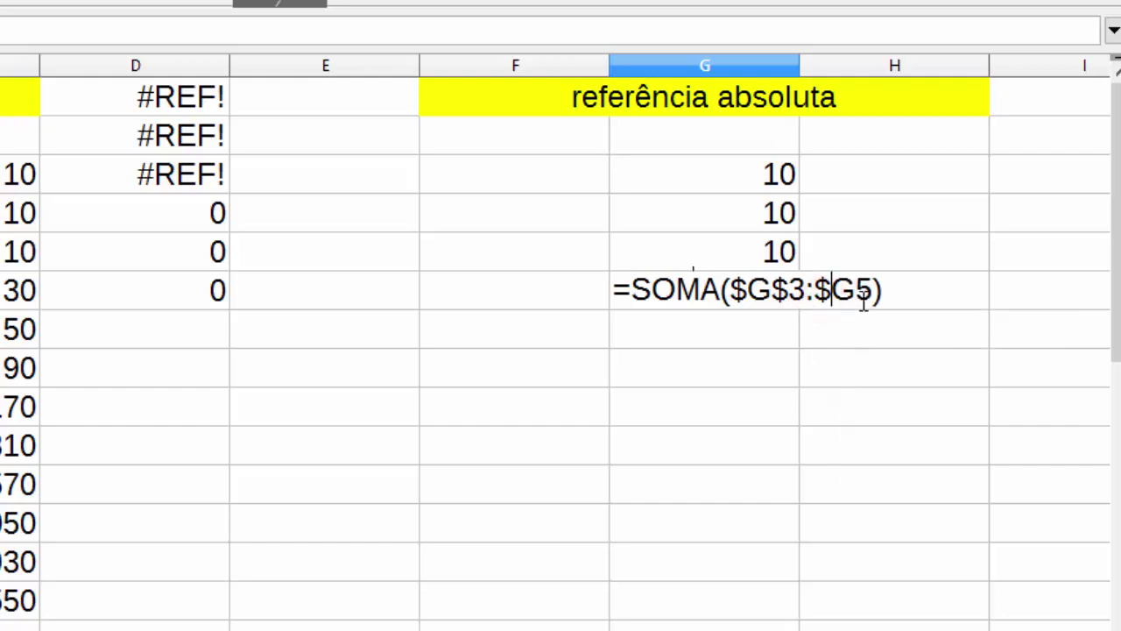
key("Right")
type("$")
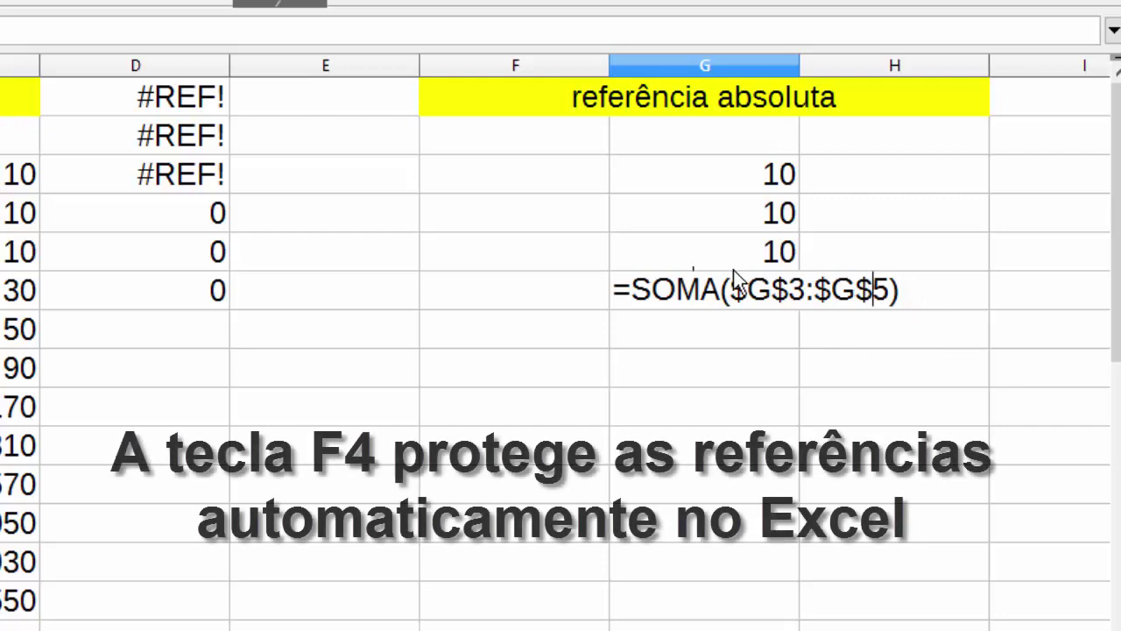
key("Return")
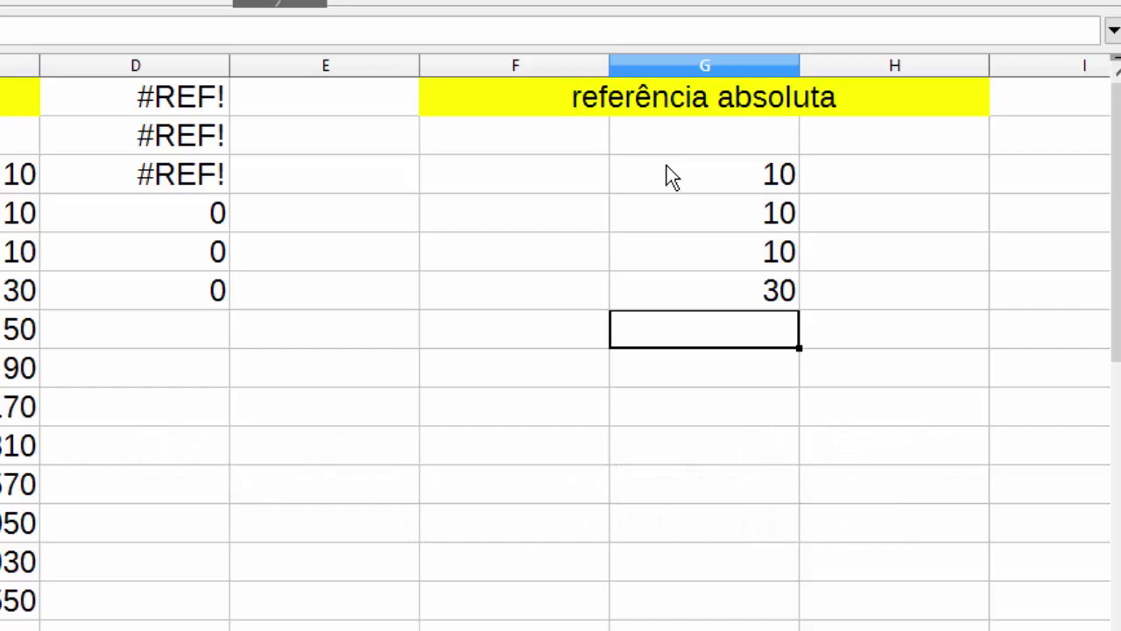
- Copy the absolute SOMA formula from G6 into H6 and inspect the references in the copy
key("Up")
key("ctrl+c")
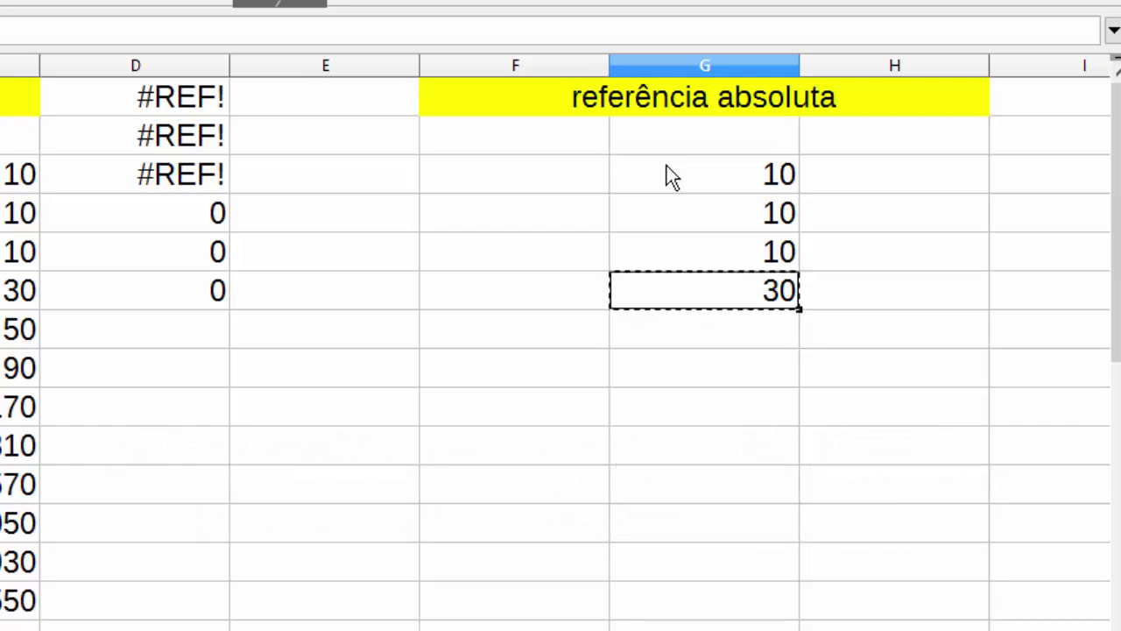
key("Right")
key("ctrl+v")
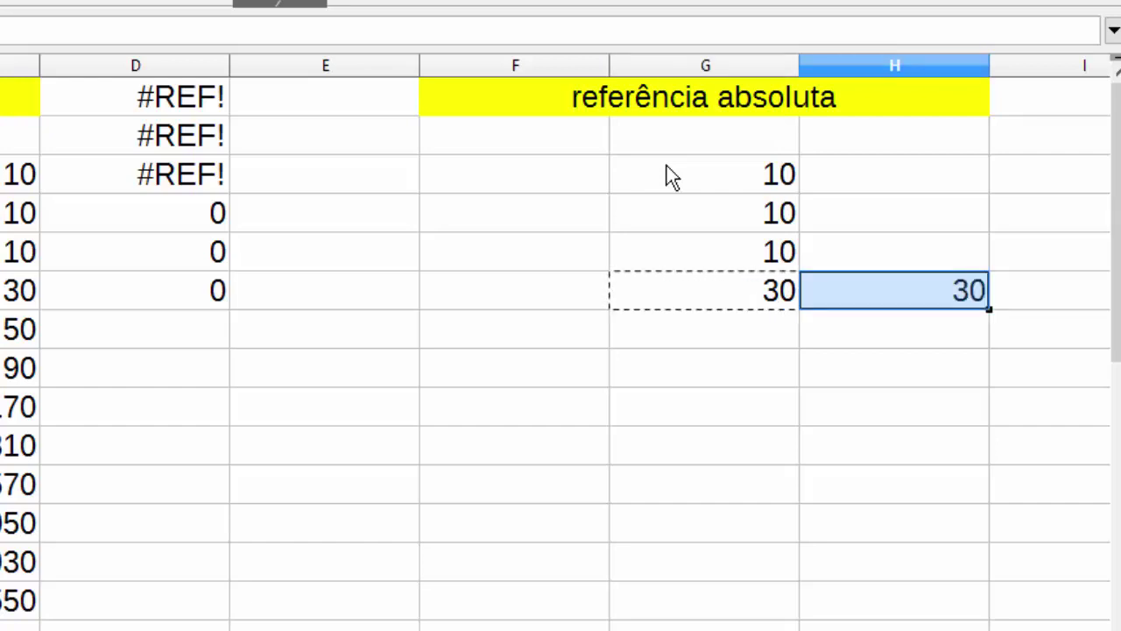
key("F2")
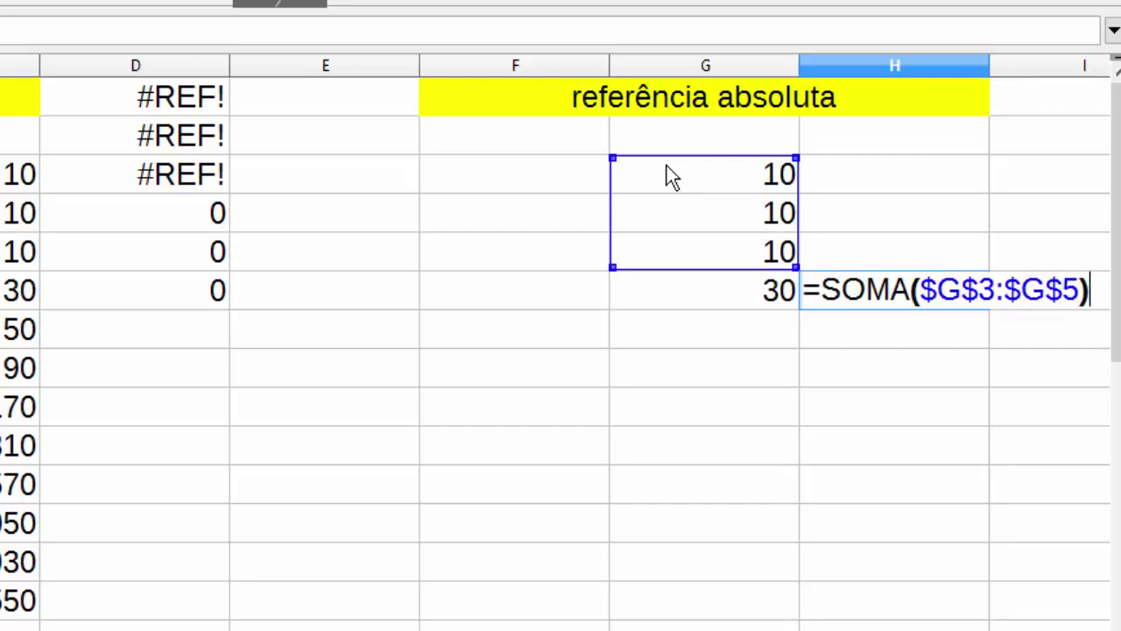
key("Return")
- Paste the copied absolute SOMA formula into F6 as well
key("Left")
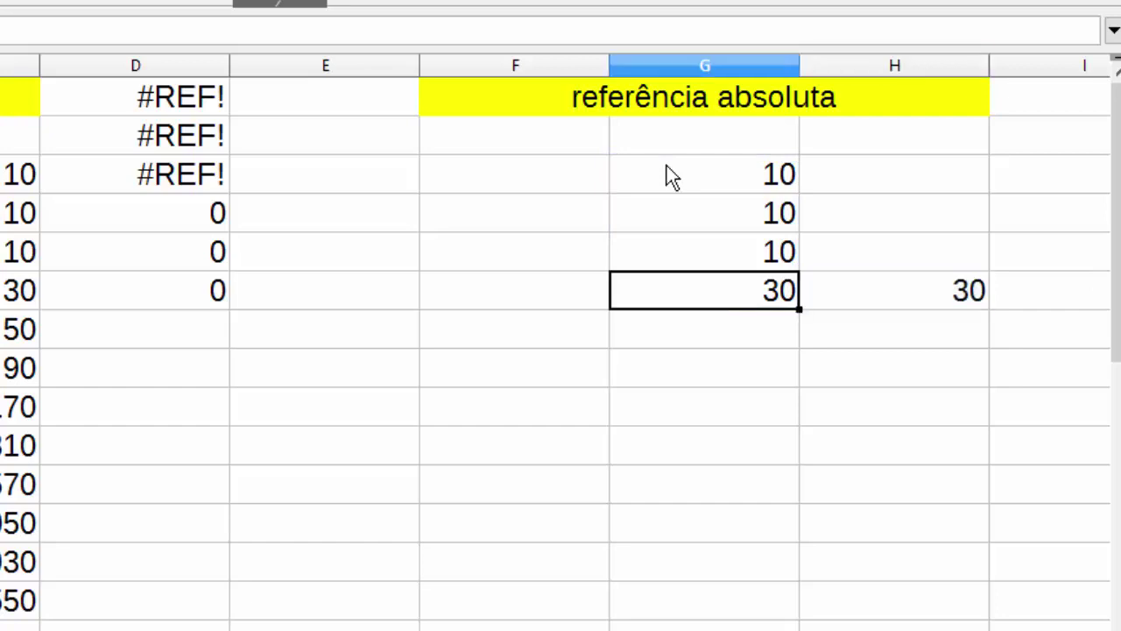
key("Left")
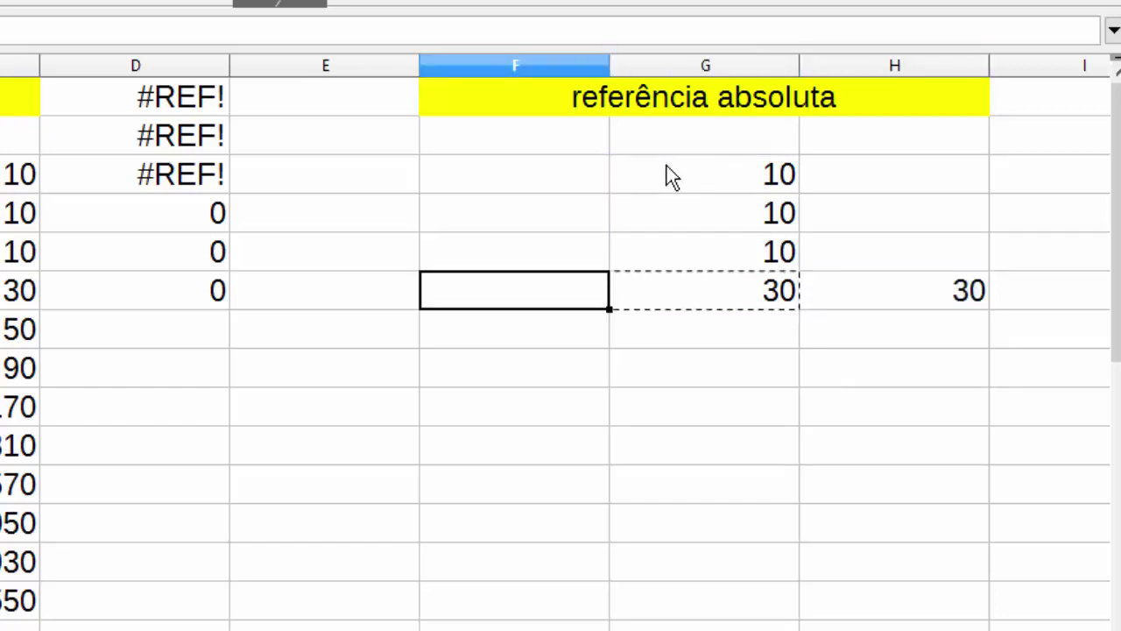
key("ctrl+v")
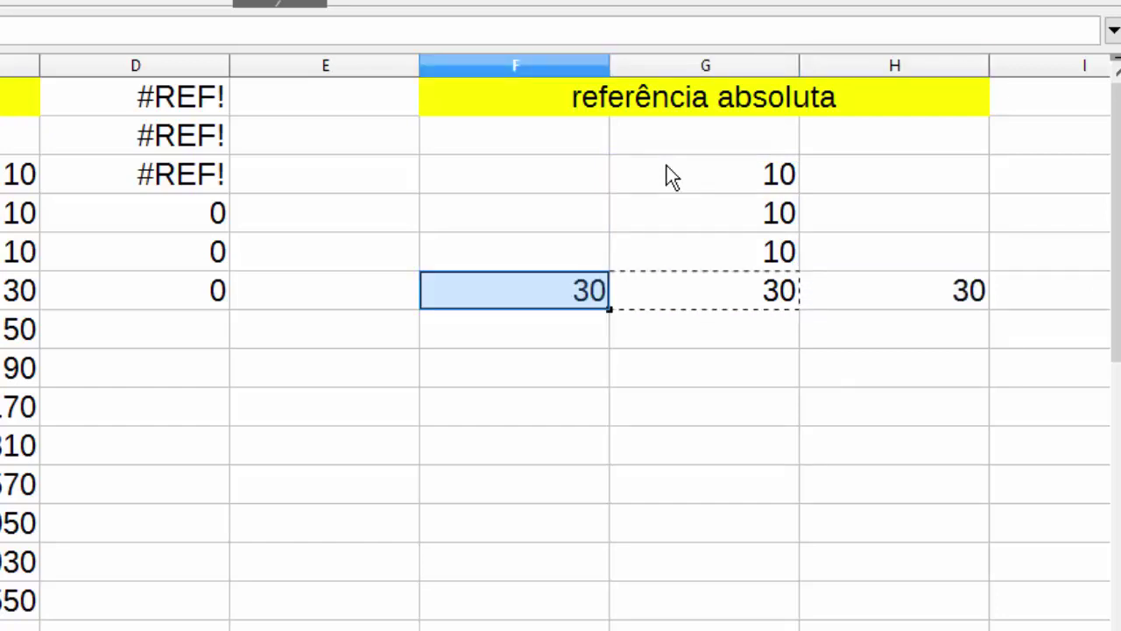
- Copy the SOMA formula in G6 down column G into each cell from G7 to G14
key("Right")
key("ctrl+c")
key("Down")
key("ctrl+v")
key("Down")
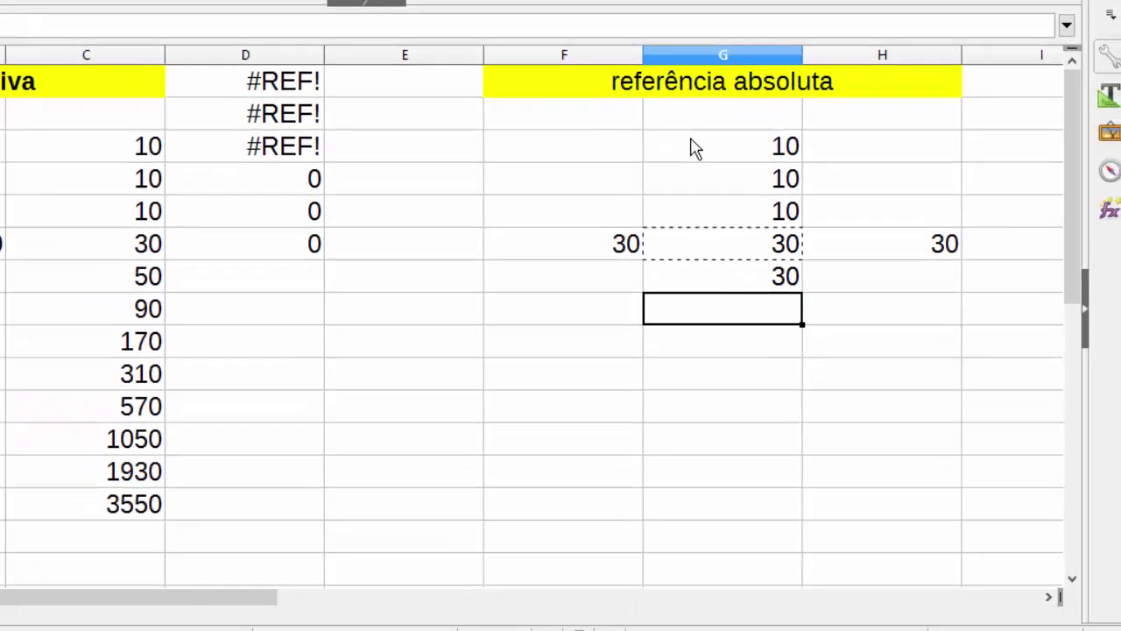
key("ctrl+v")
key("Down")
key("ctrl+v")
key("Down")
key("ctrl+v")
key("Down")
key("ctrl+v")
key("Down")
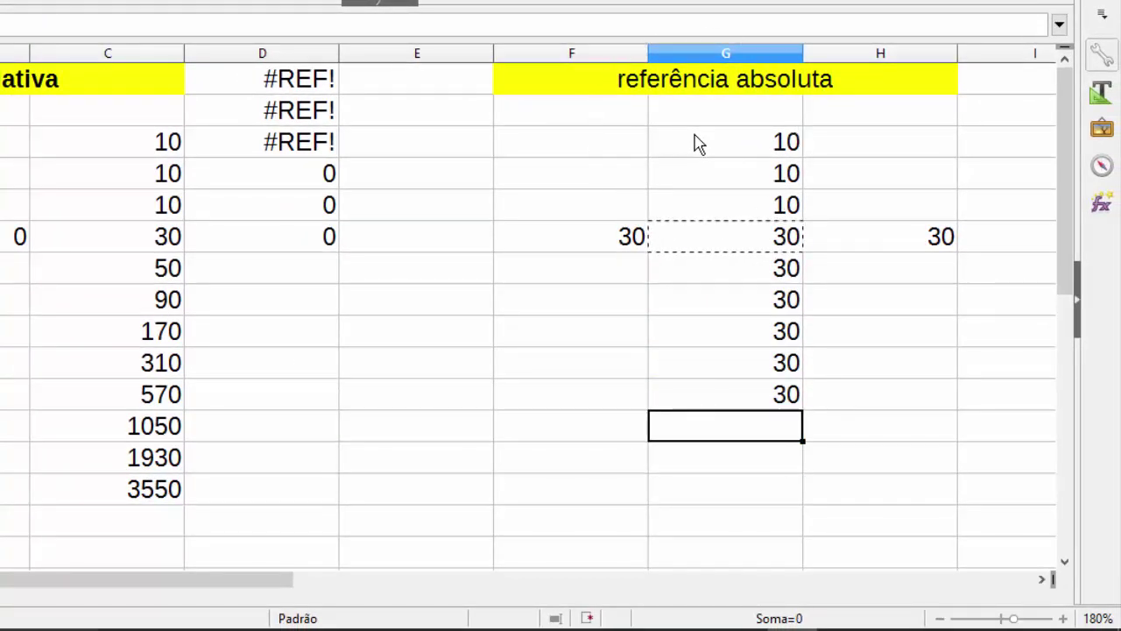
key("ctrl+v")
key("Down")
key("ctrl+v")
key("Down")
key("ctrl+v")
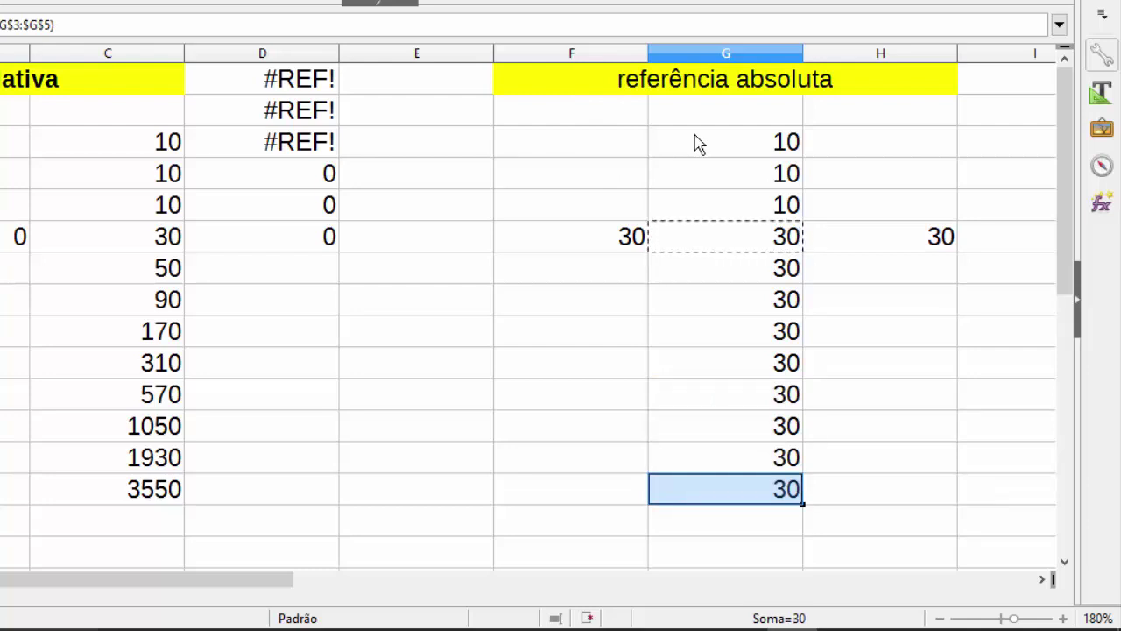
- Paste the absolute SOMA formula into G14 of the Planilha1 sheet and inspect the range it references
key("ctrl+Page_Down")
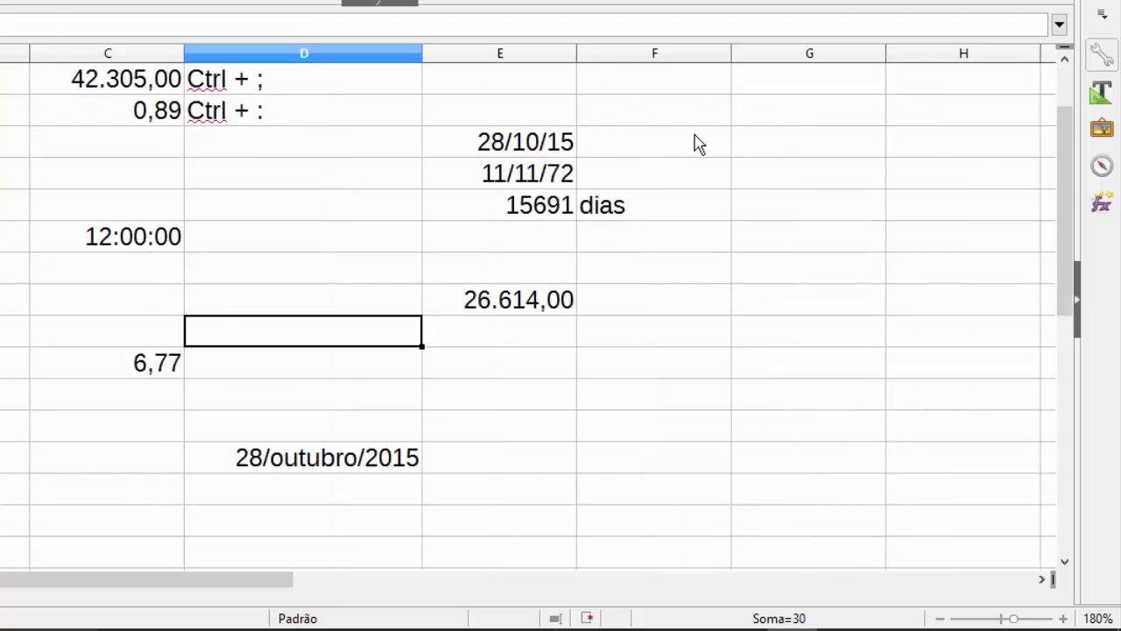
key("Right")
key("Right")
key("Right")
key("Down")
key("Down")
key("ctrl+v")
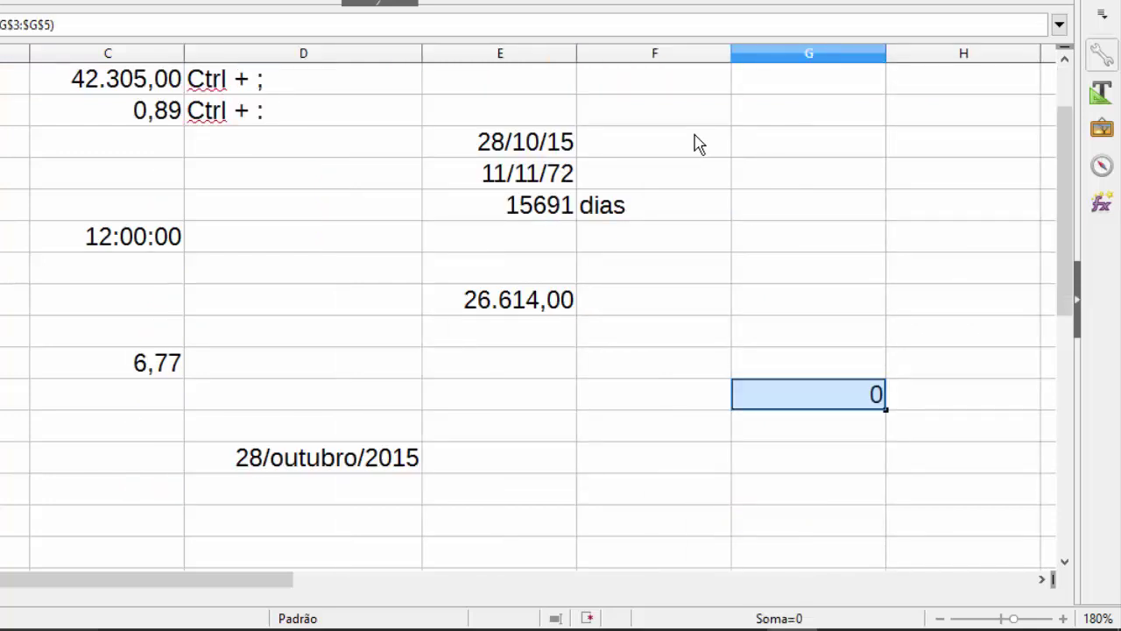
key("F2")
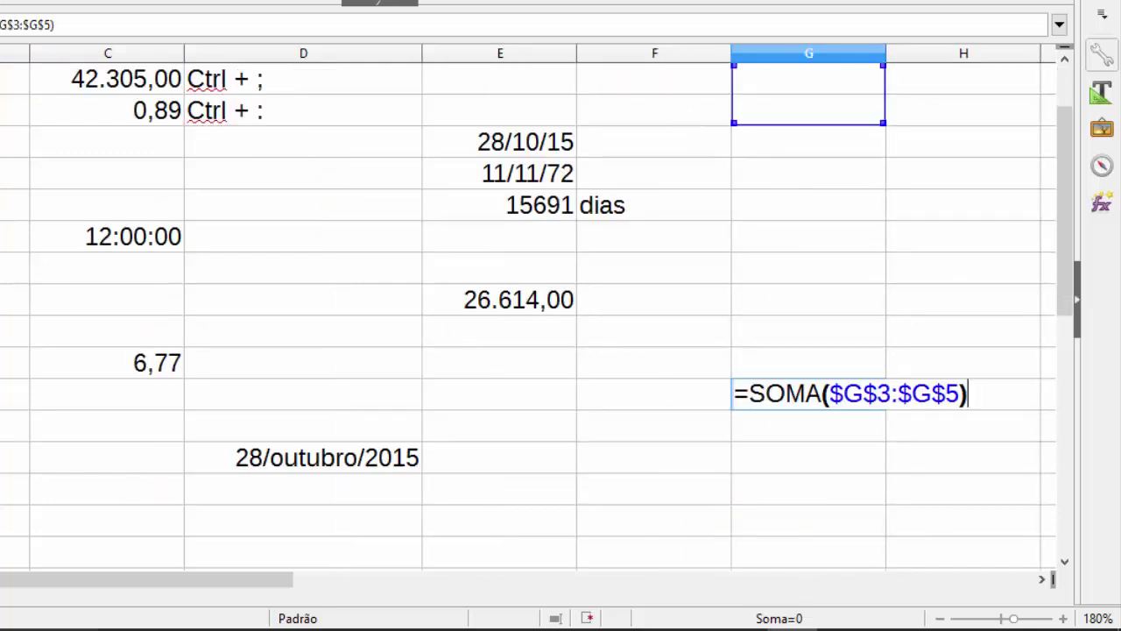
scroll(778, 383, "up", 1)
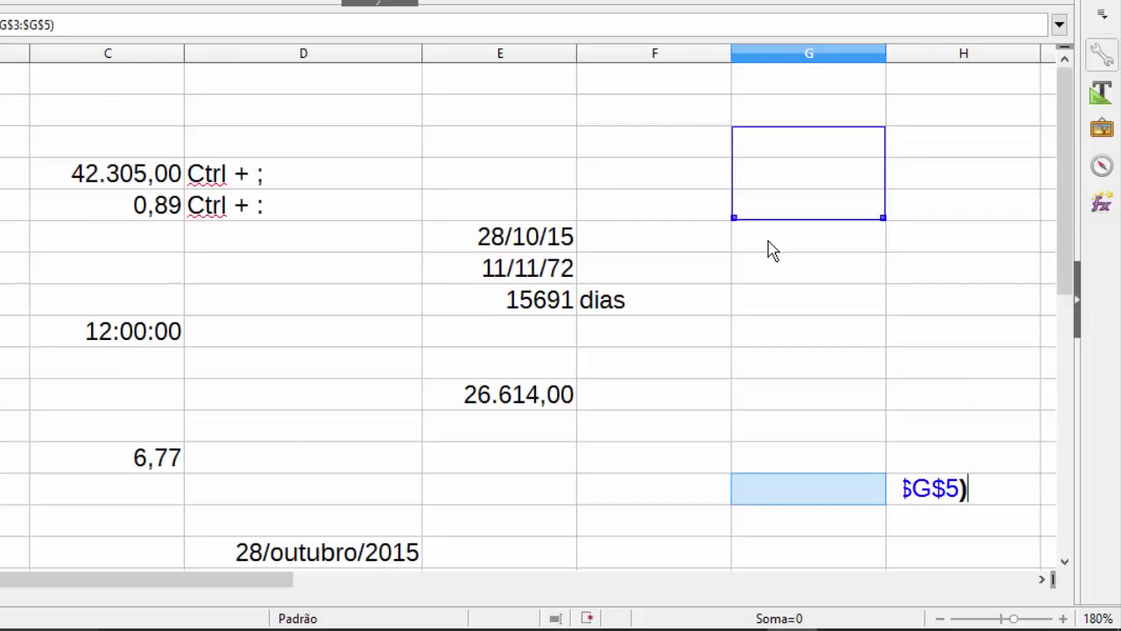
key("Escape")
- Return to the Planilha2 sheet and examine the absolute references in G14's formula, leaving it unedited
key("ctrl+Page_Up")
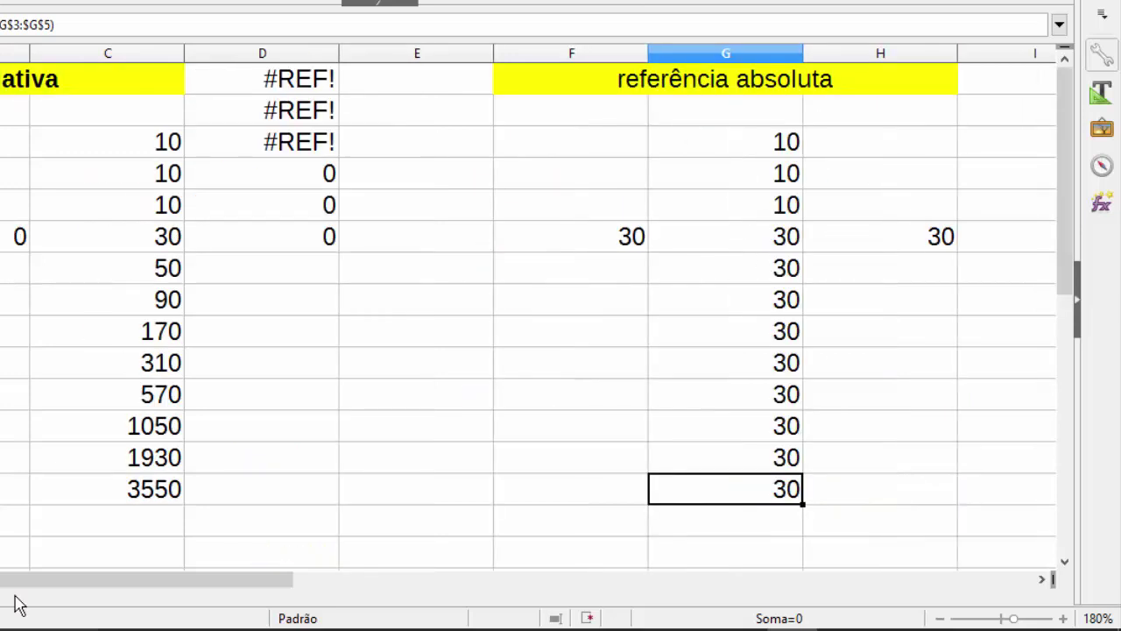
left_click(730, 488)
key("F2")
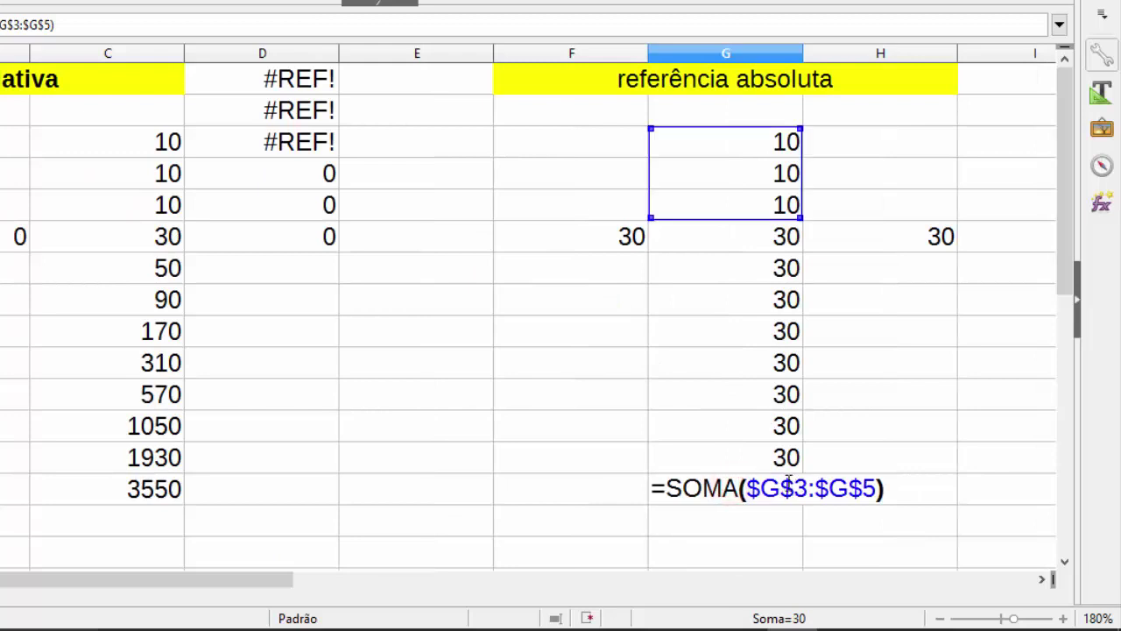
left_click_drag(758, 488, 847, 488)
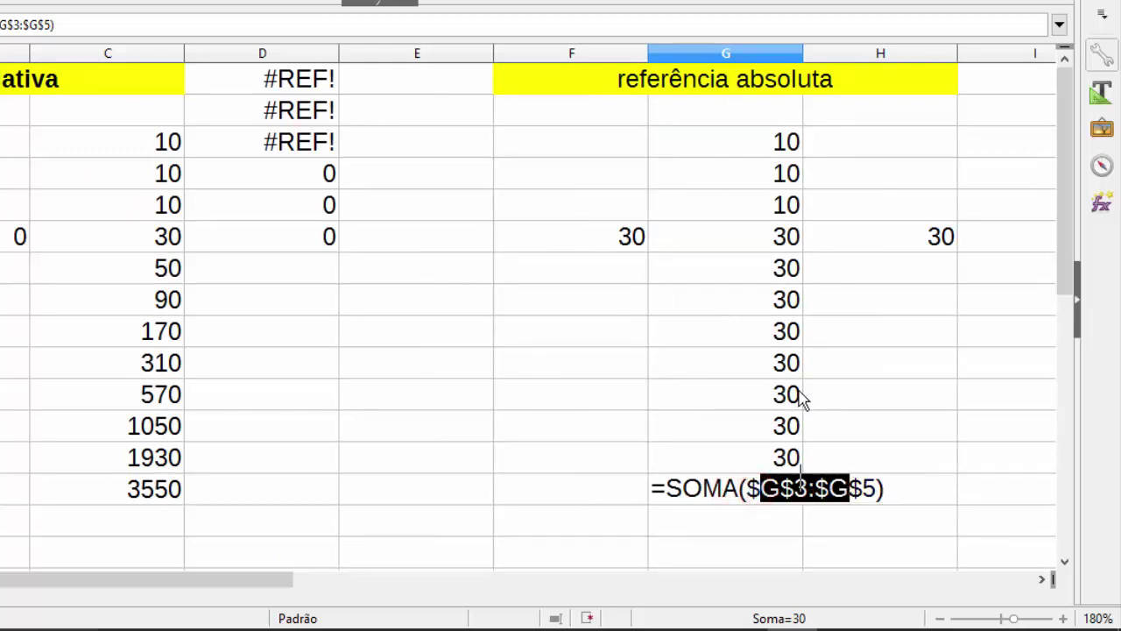
key("Escape")
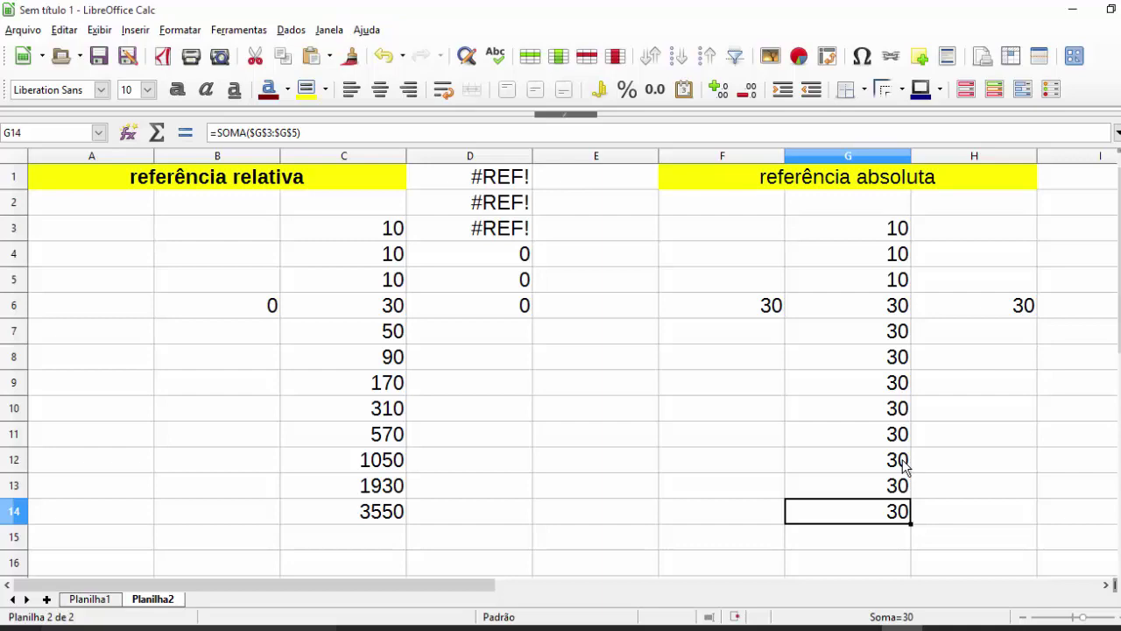
- Switch to the Edital Banrisul document in Word and highlight "Referências absolutas e relativas" in yellow
left_click(611, 625)
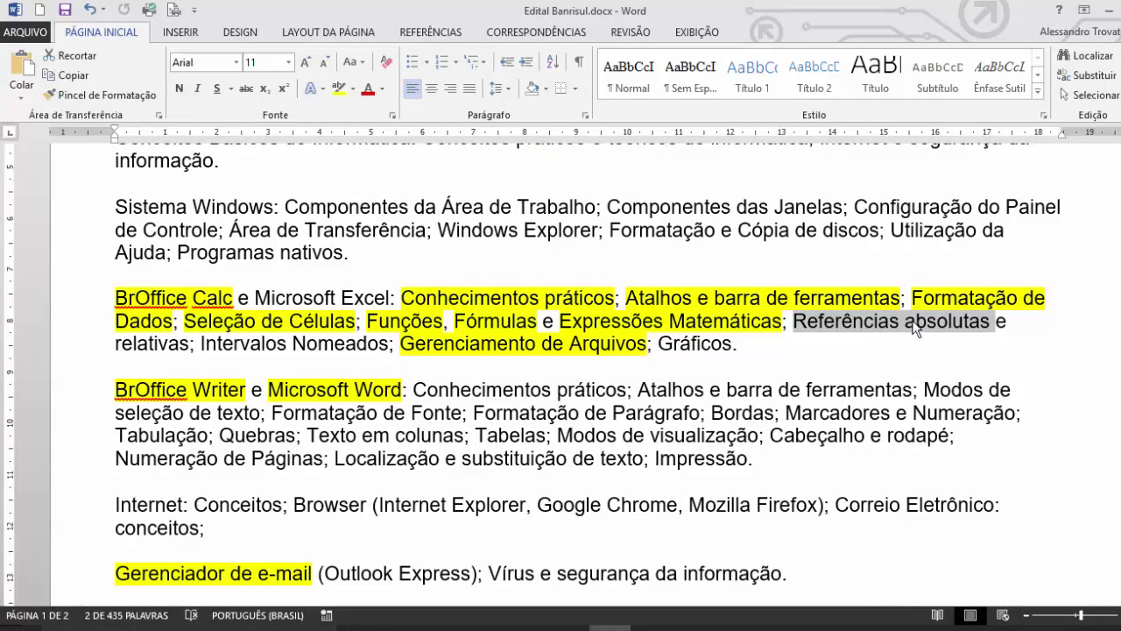
left_click(846, 321)
left_click_drag(794, 321, 188, 345)
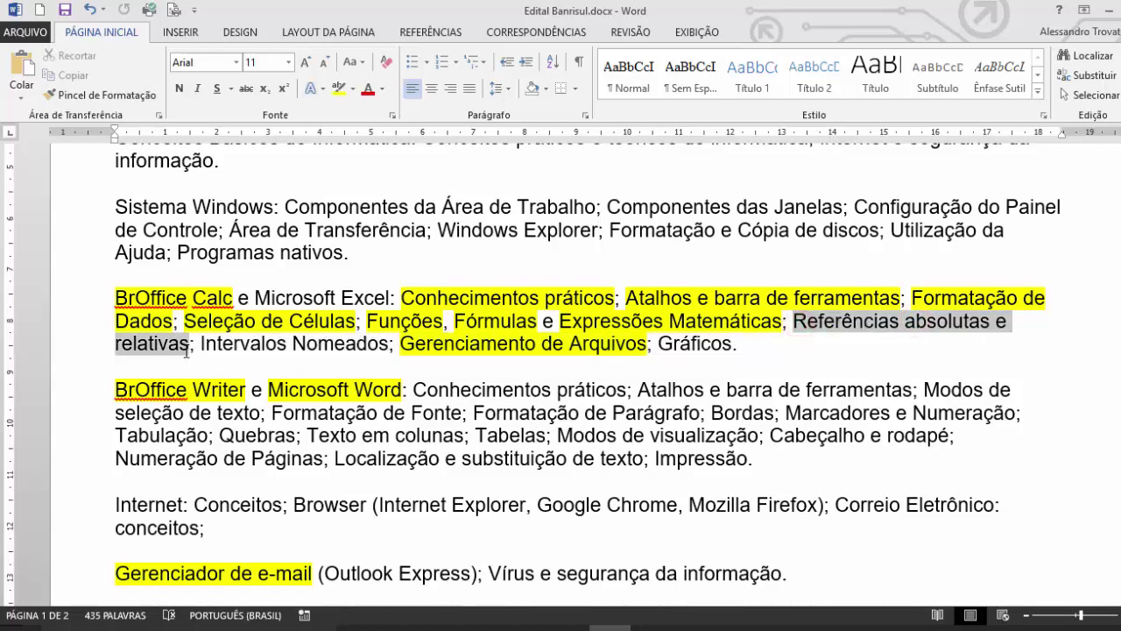
left_click(339, 88)
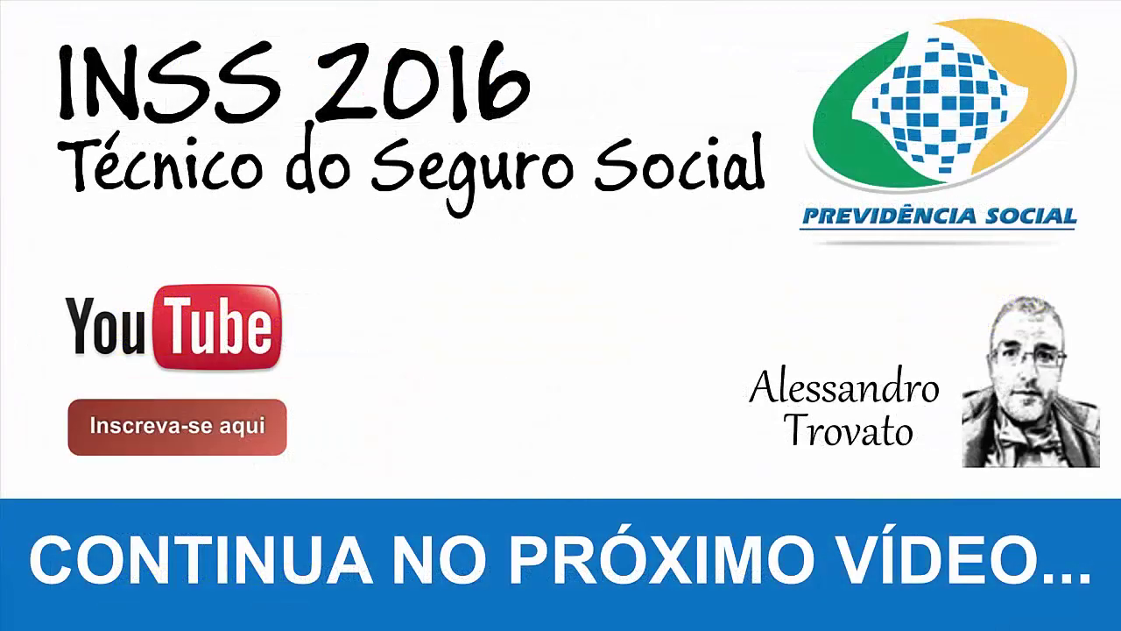